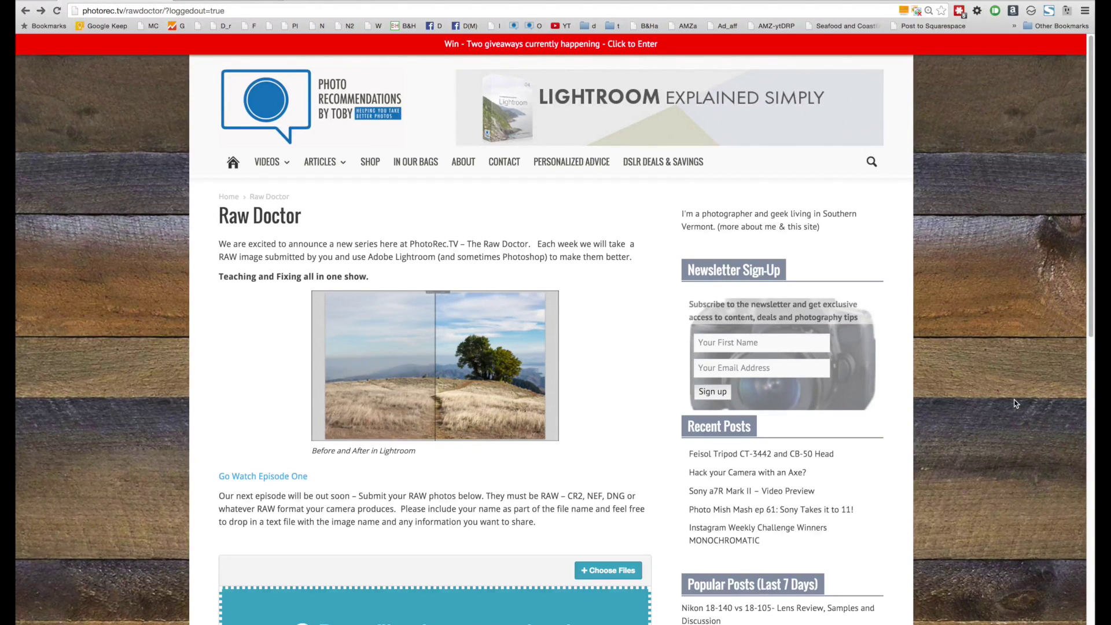
Go to the site's Shop page and scroll through the Lightroom tutorial products.
scroll(1015, 403, "down", 6)
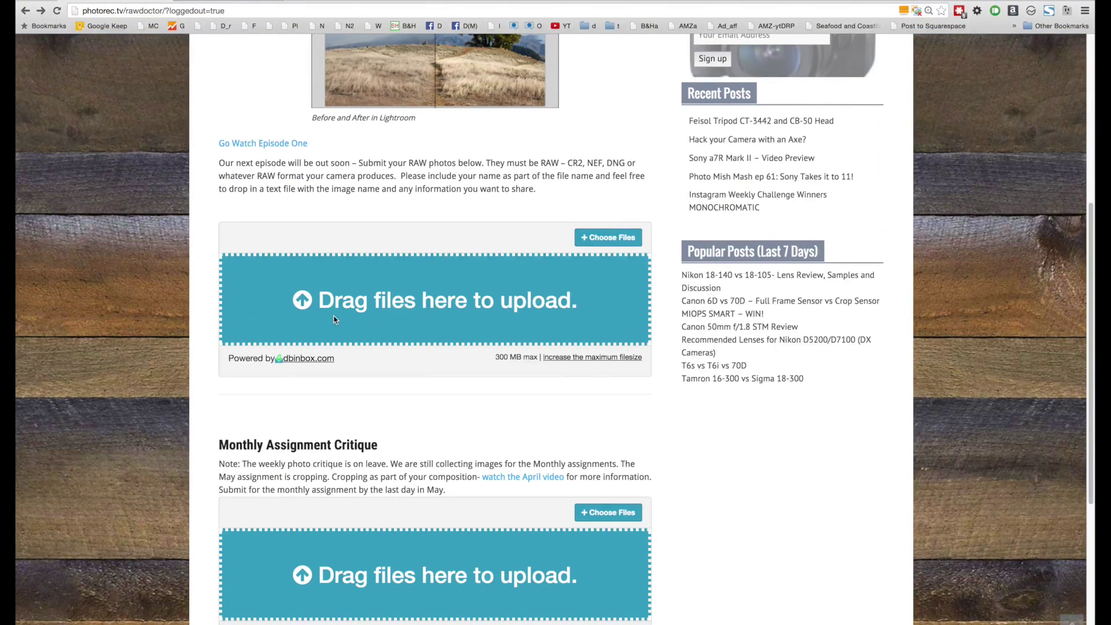
scroll(871, 531, "down", 3)
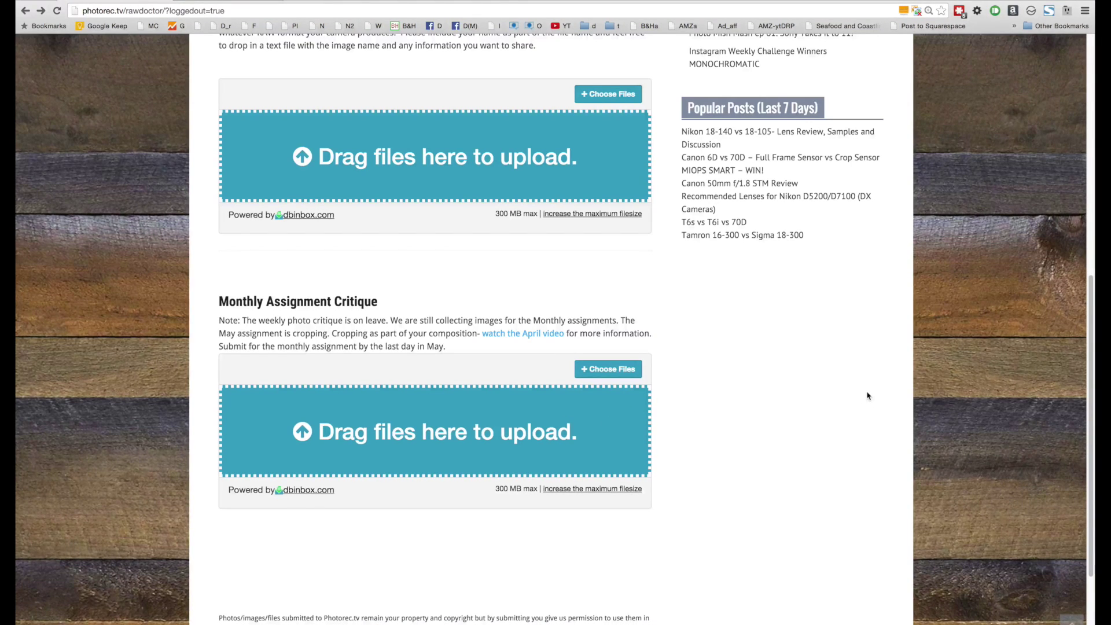
scroll(867, 396, "up", 8)
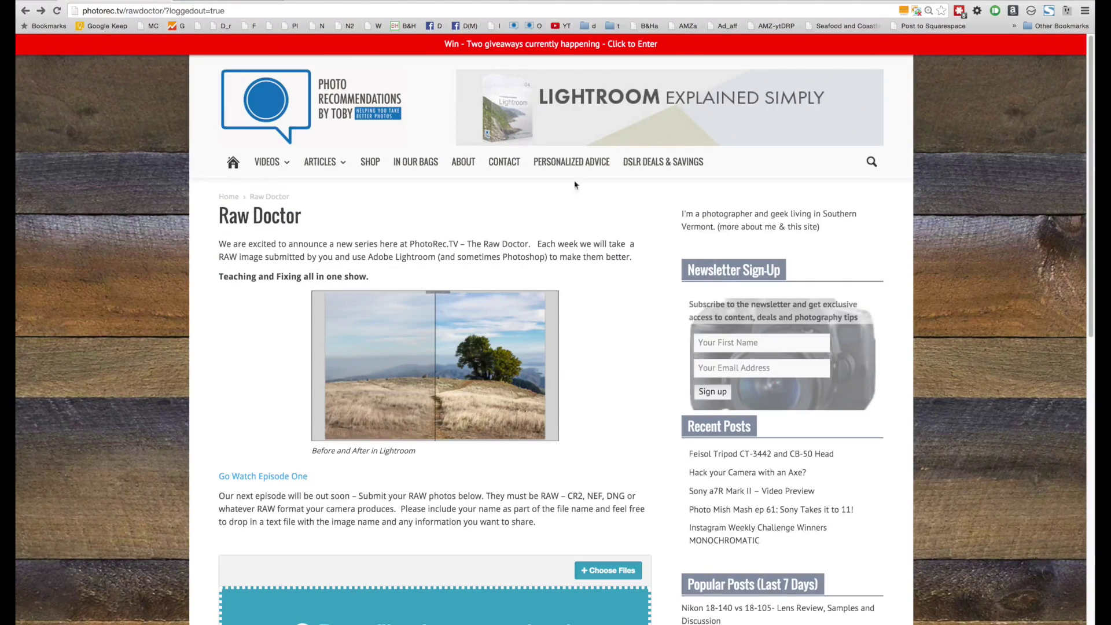
left_click(370, 162)
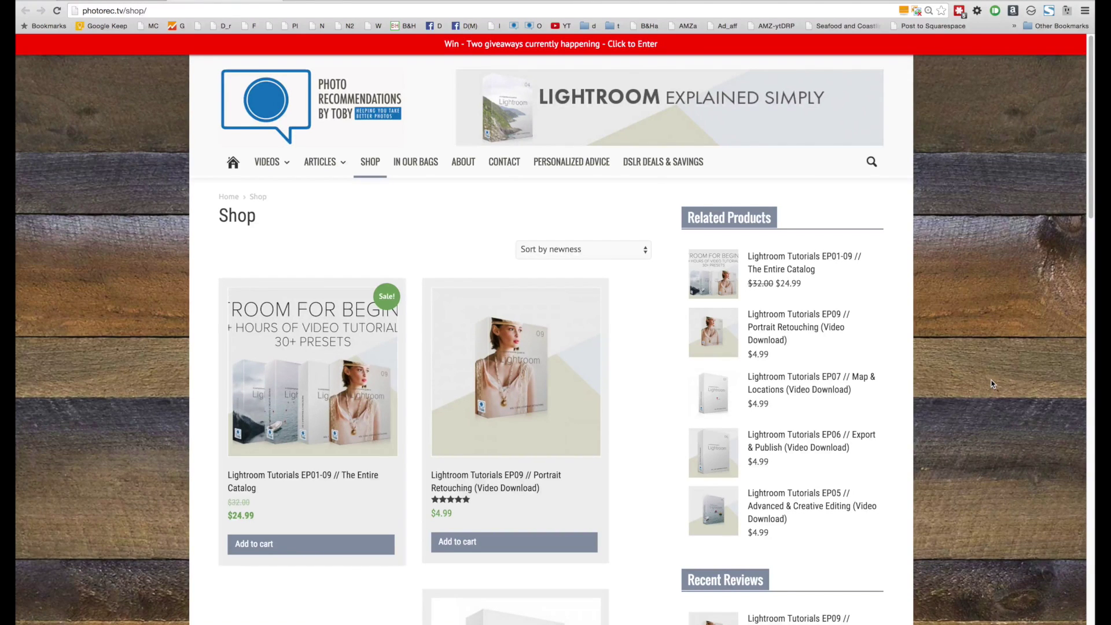
scroll(993, 384, "down", 3)
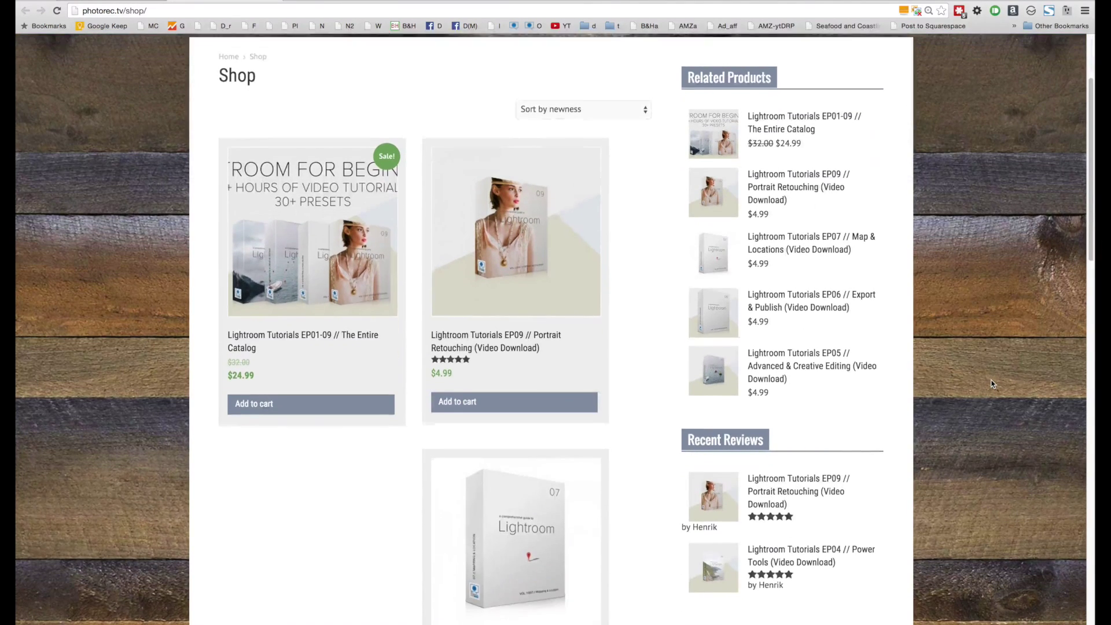
scroll(993, 384, "up", 3)
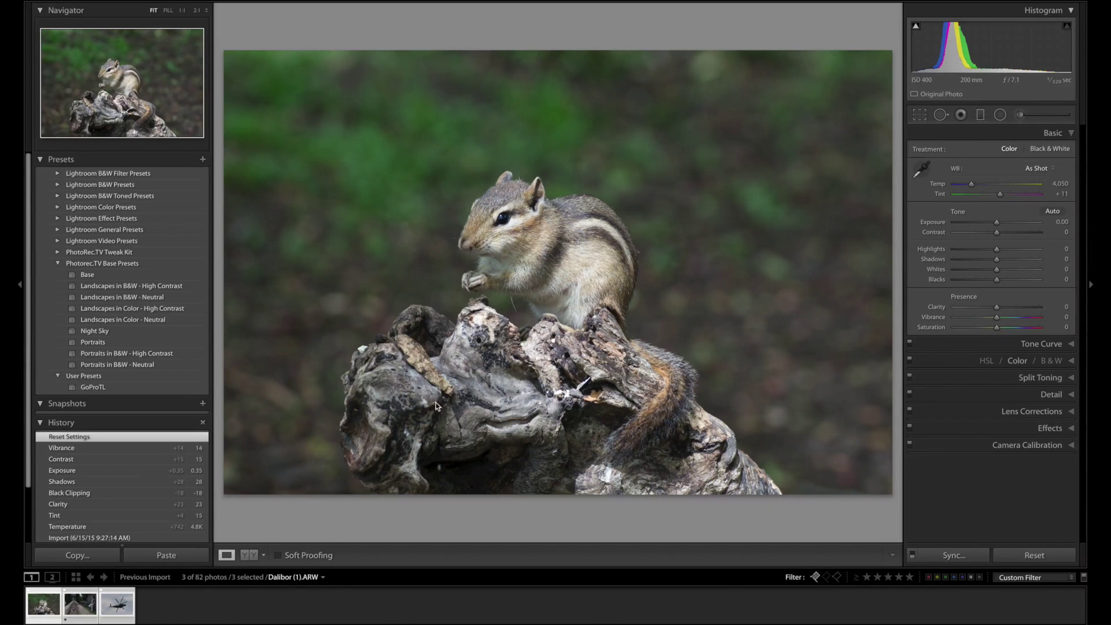
Switch on Remove Chromatic Aberration under Lens Corrections for the chipmunk photo.
left_click(1020, 411)
left_click(938, 252)
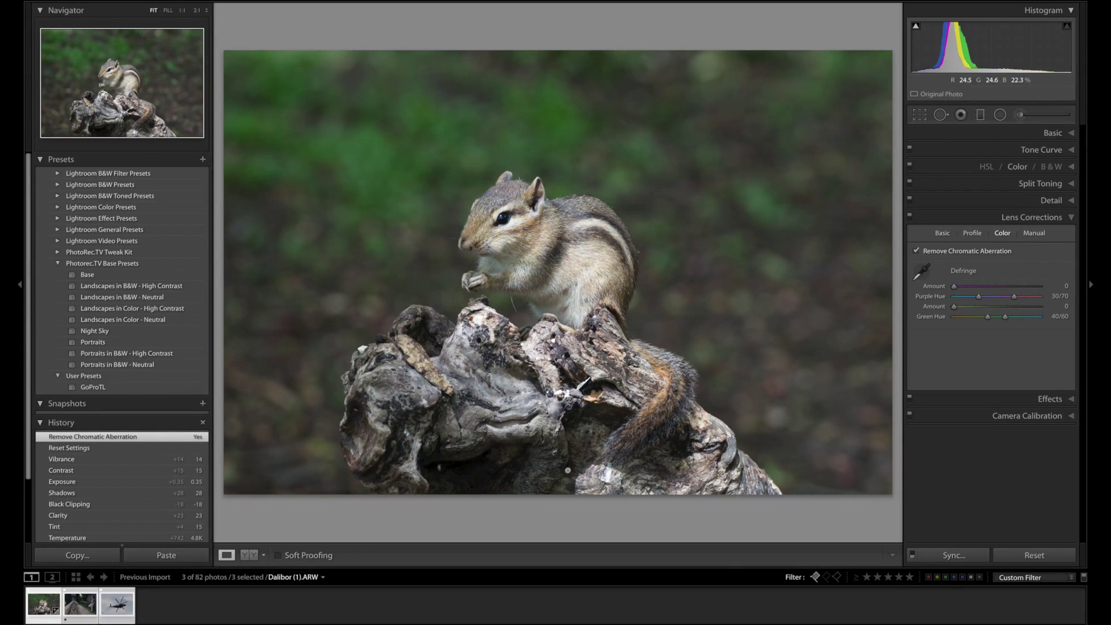
left_click(1016, 138)
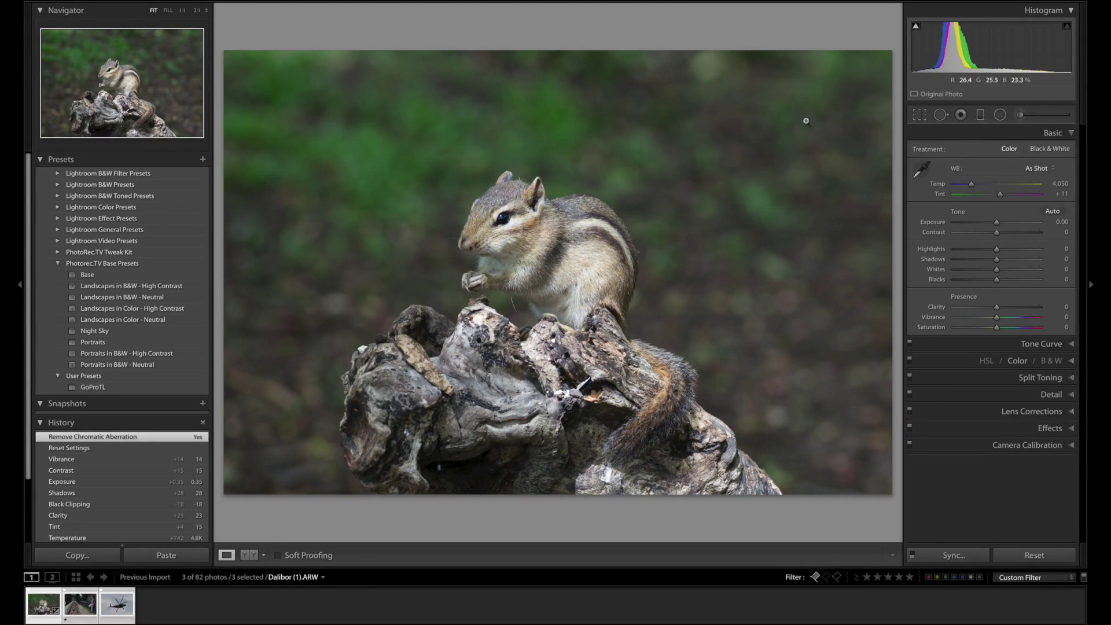
Set white balance Temp to 4,366 and Tint to +12, checking the eye at 1:1.
left_click_drag(972, 187, 973, 186)
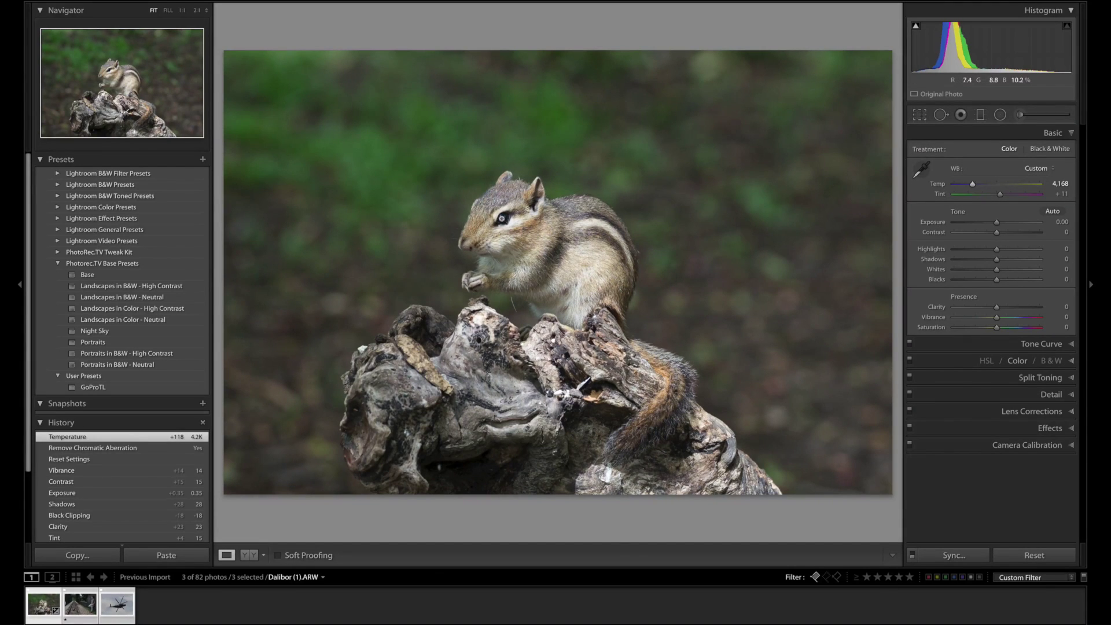
left_click(501, 218)
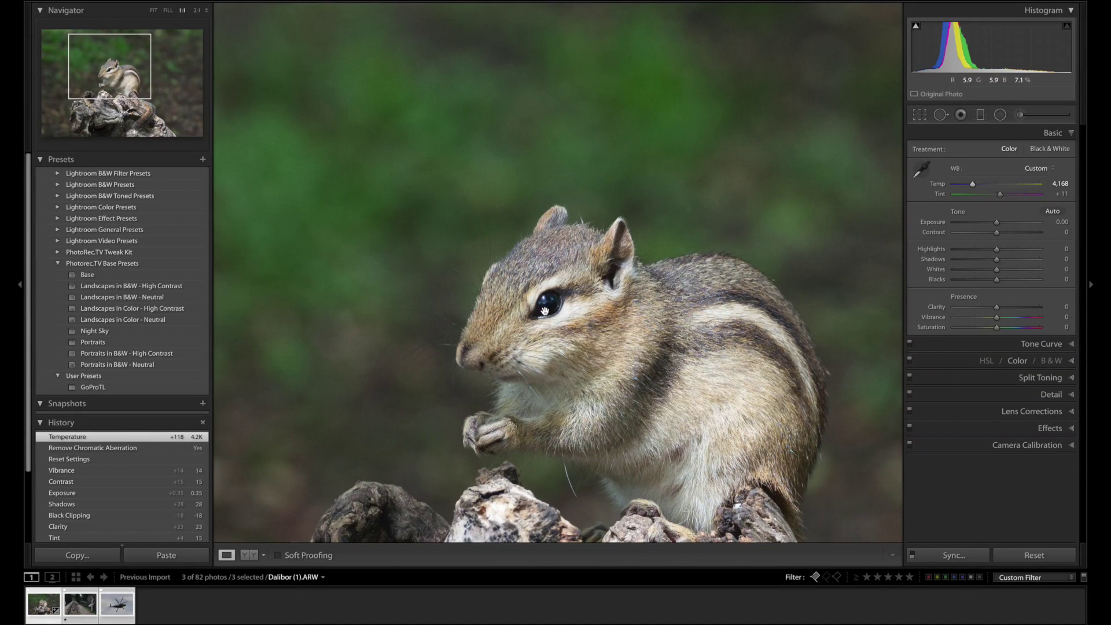
left_click(684, 315)
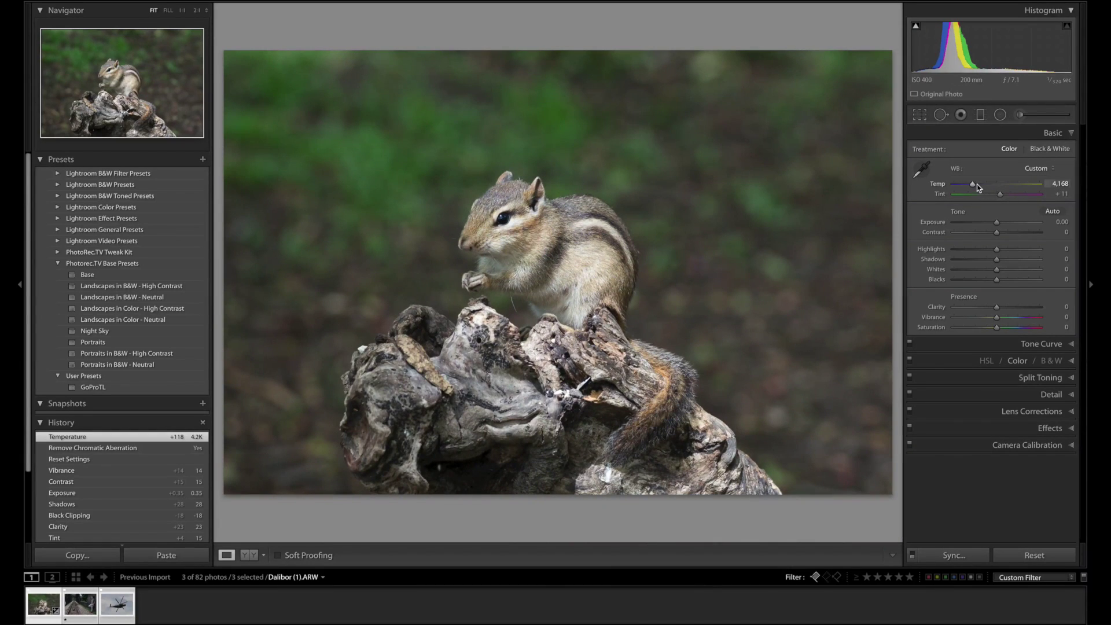
left_click(976, 184)
left_click_drag(978, 187, 1000, 195)
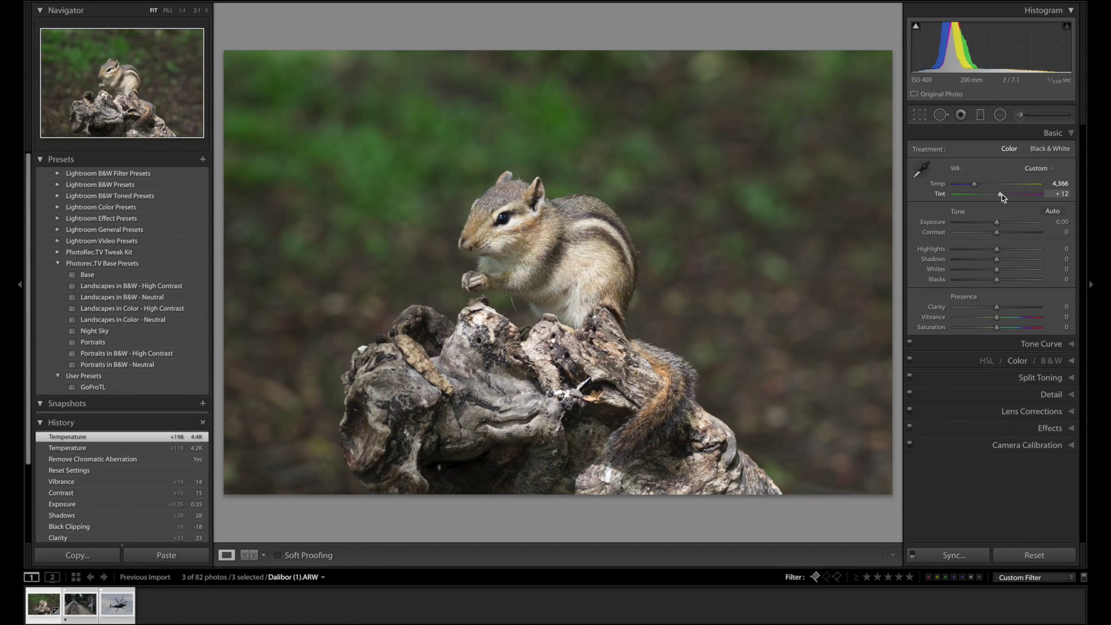
left_click_drag(1001, 195, 1001, 195)
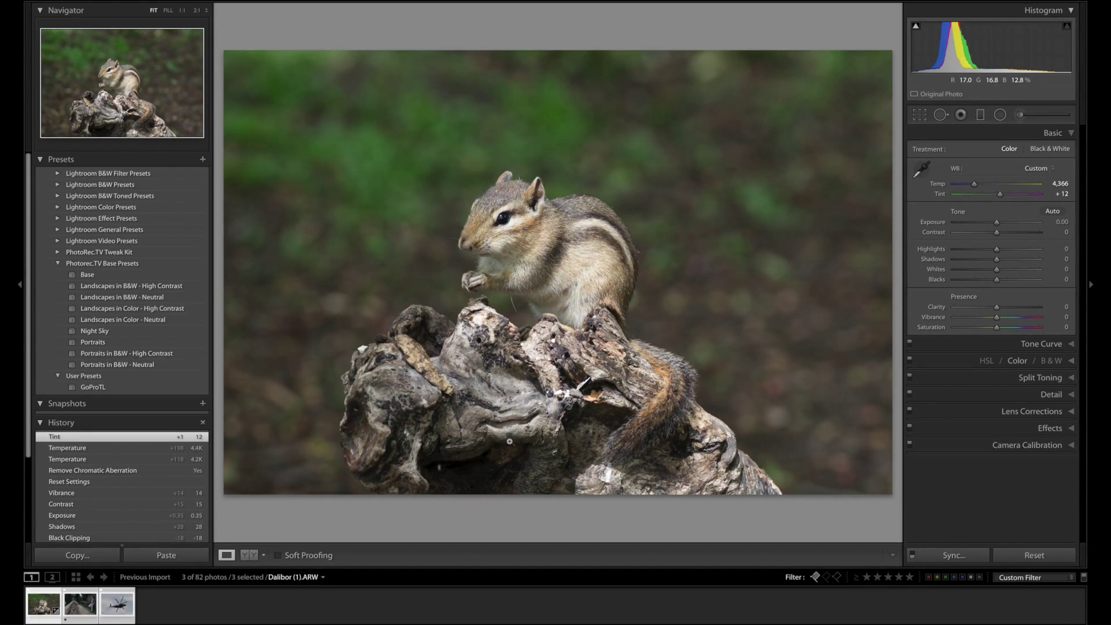
Set the Detail panel's Sharpening Amount to 50.
left_click(1026, 396)
left_click_drag(967, 333, 978, 332)
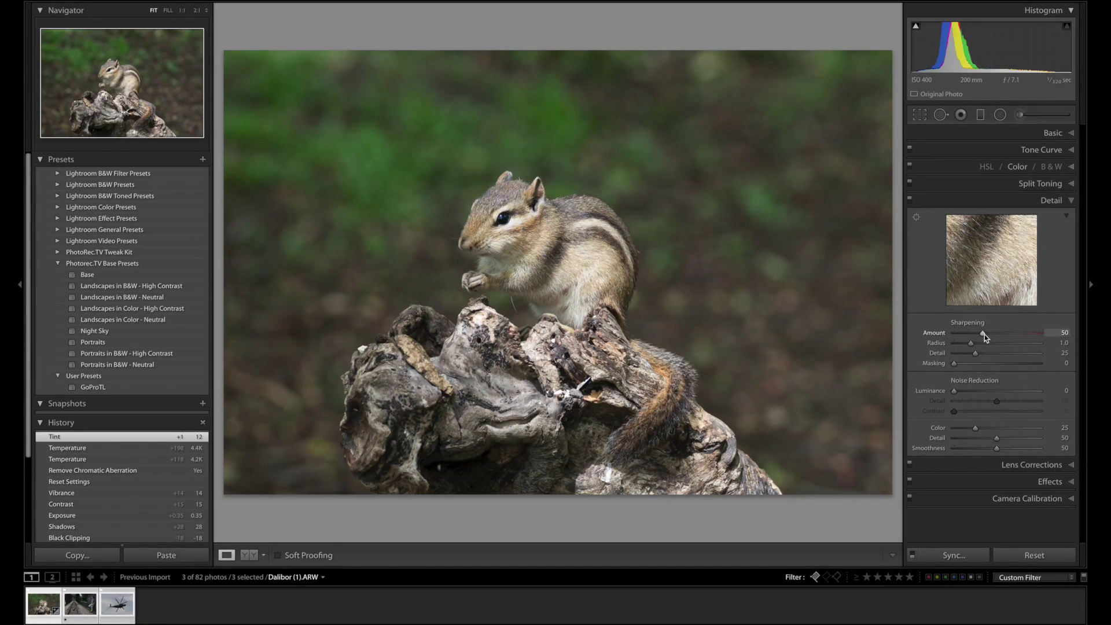
left_click_drag(985, 334, 984, 334)
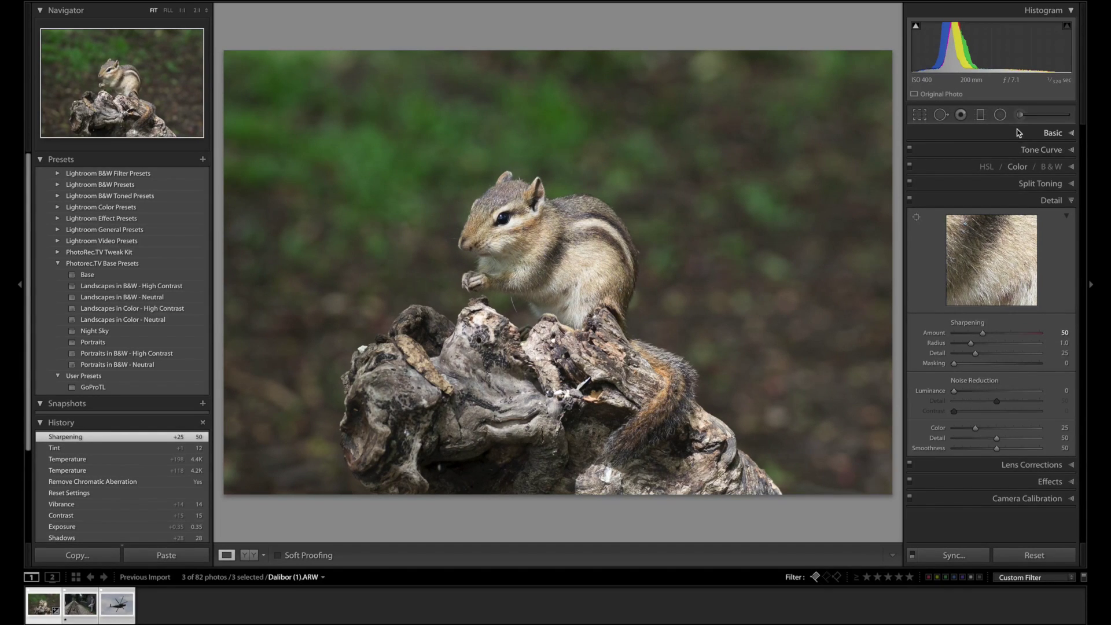
Raise Clarity to +10 in Basic and compare before and after.
left_click(1052, 133)
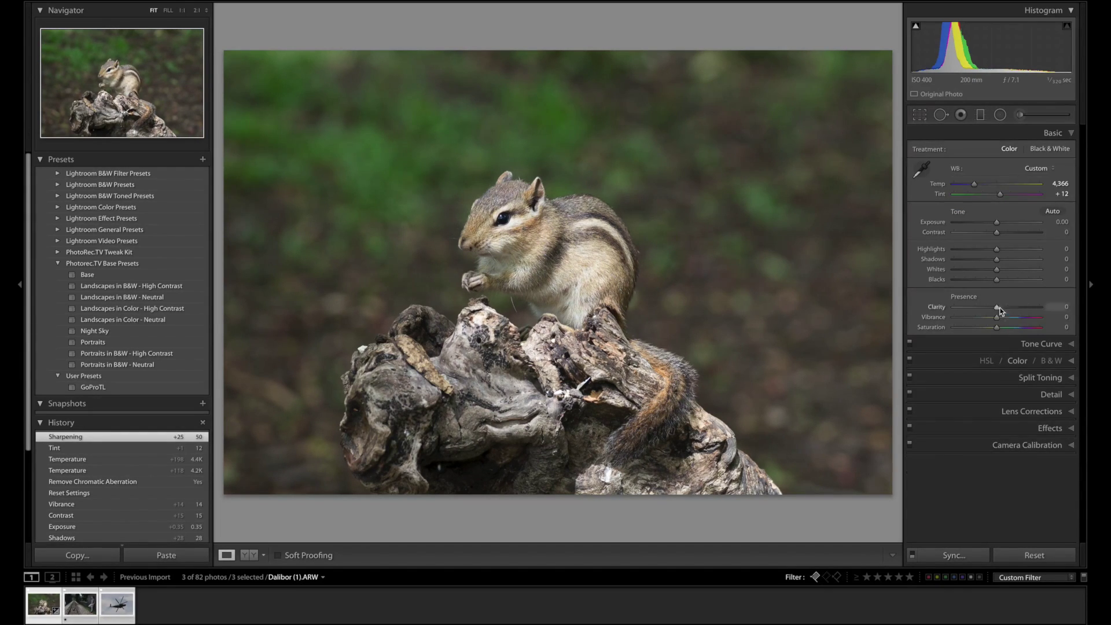
left_click_drag(997, 307, 1000, 305)
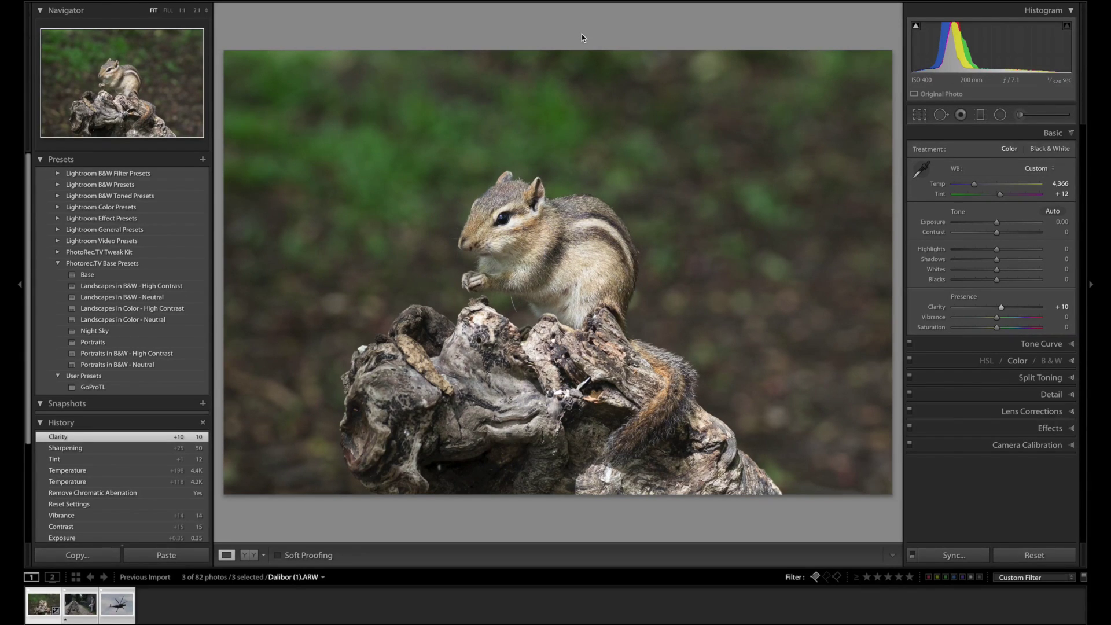
key("backslash")
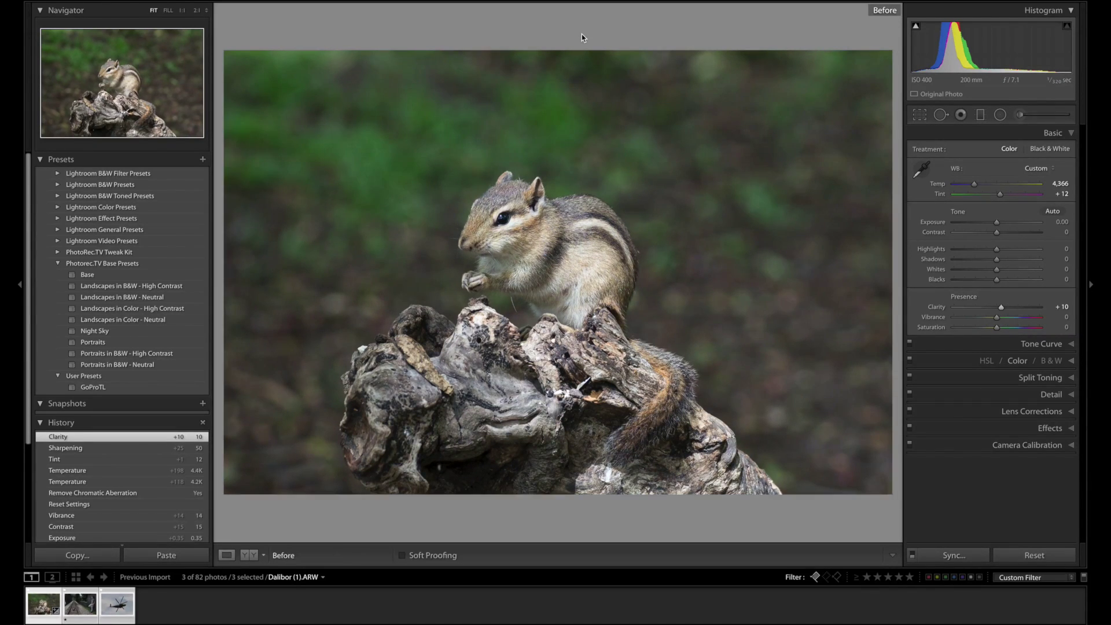
key("backslash")
key("backslash")
key("backslash")
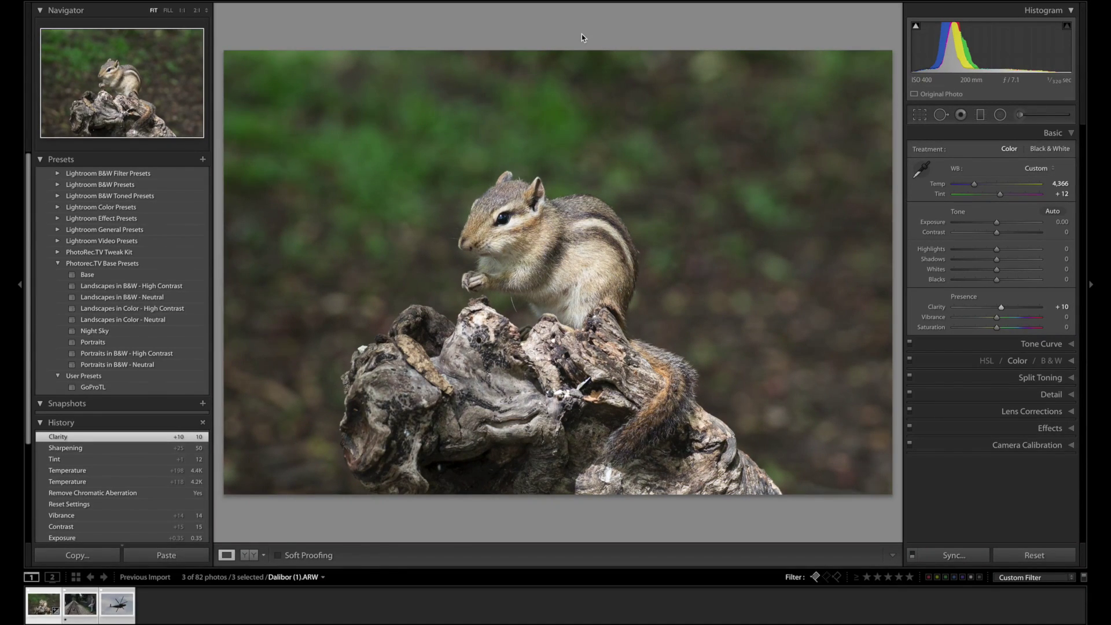
Set Vibrance to +18 and settle Temp at 4,632 after checking at 1:1.
left_click(1005, 317)
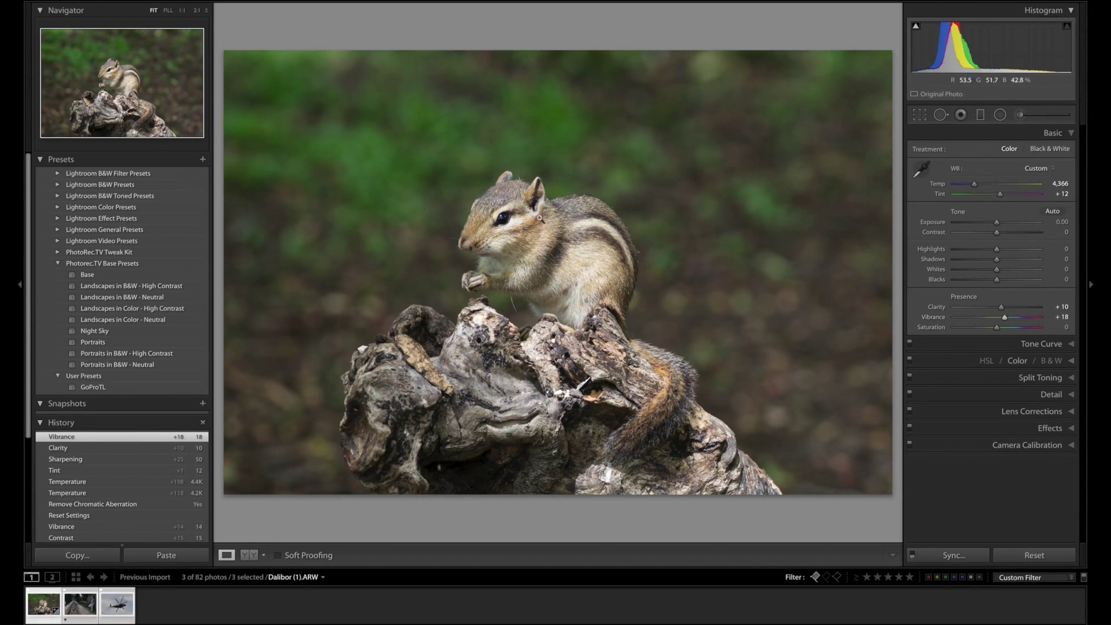
left_click(538, 219)
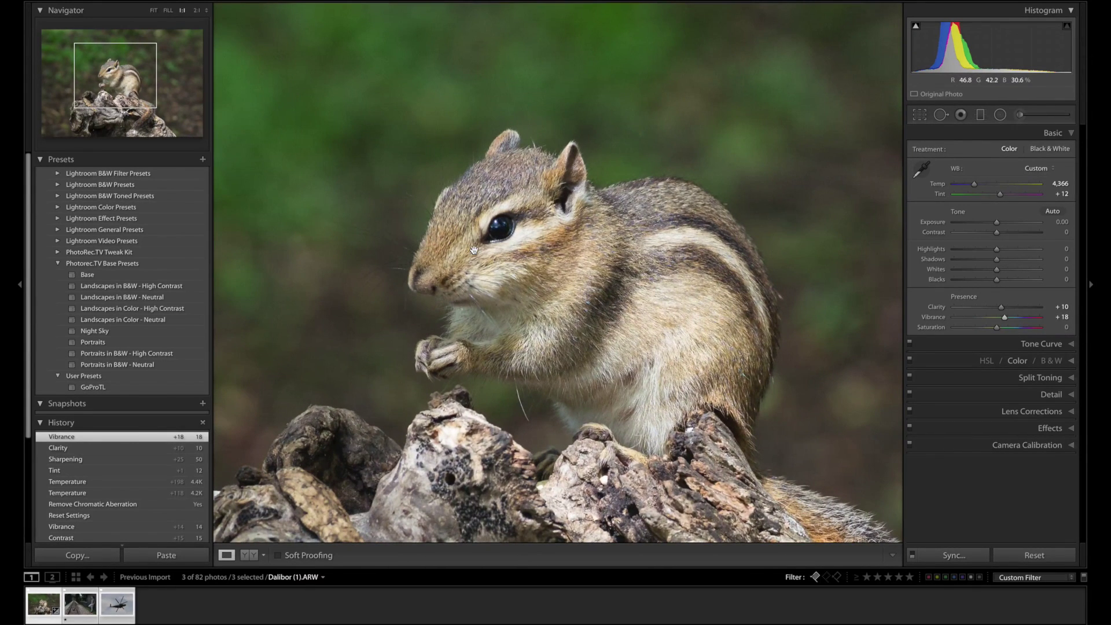
left_click_drag(973, 184, 982, 187)
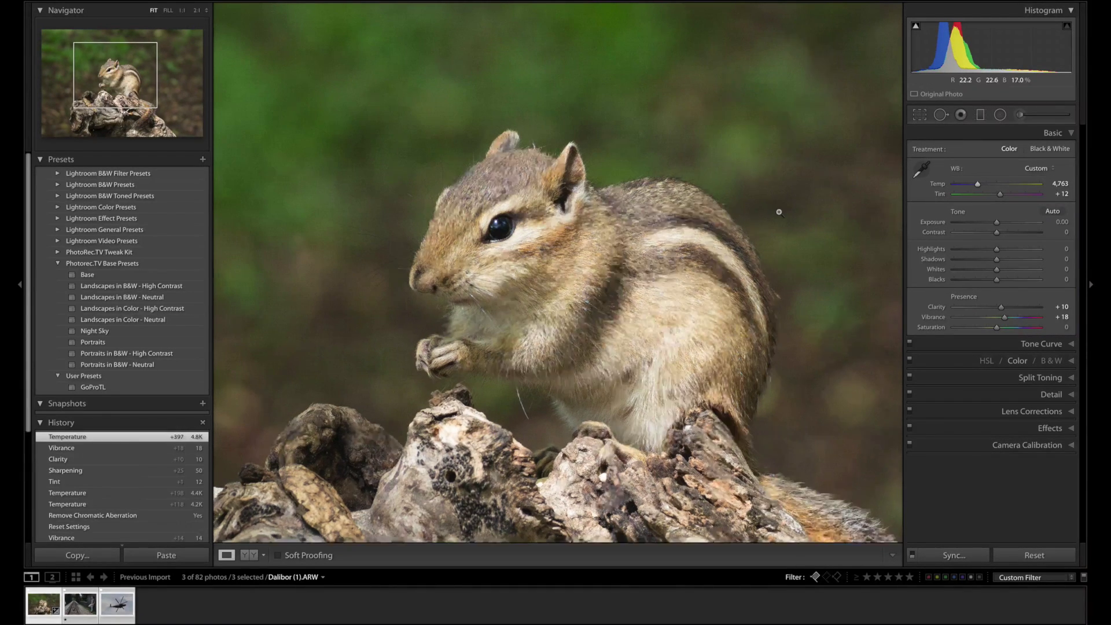
left_click(781, 210)
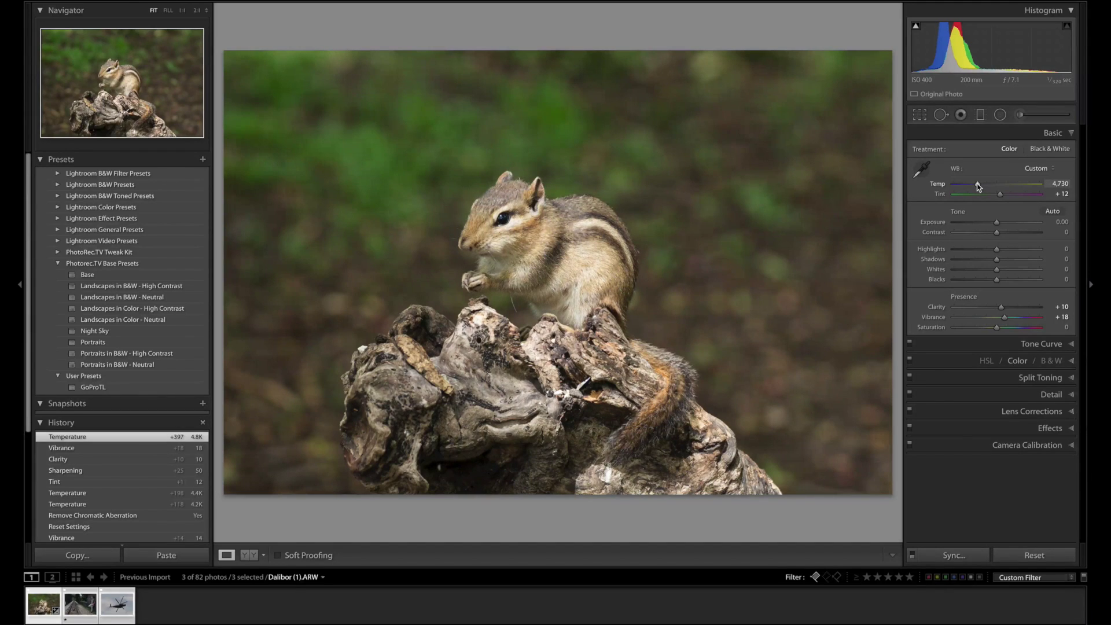
left_click_drag(978, 186, 975, 186)
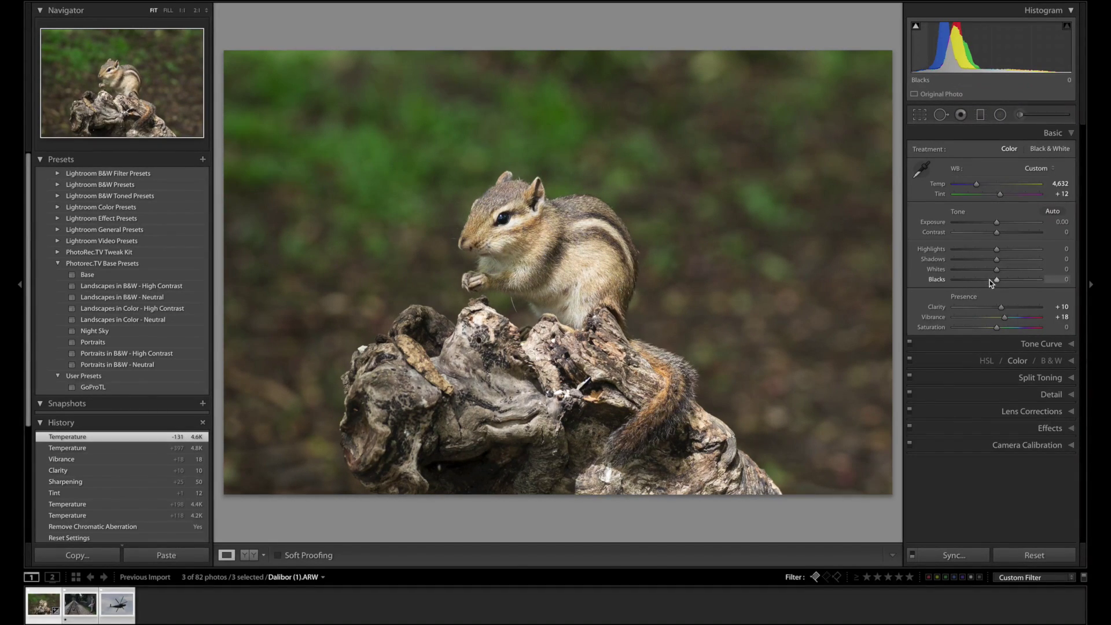
Crop in tighter around the chipmunk with the original aspect ratio locked.
left_click(921, 114)
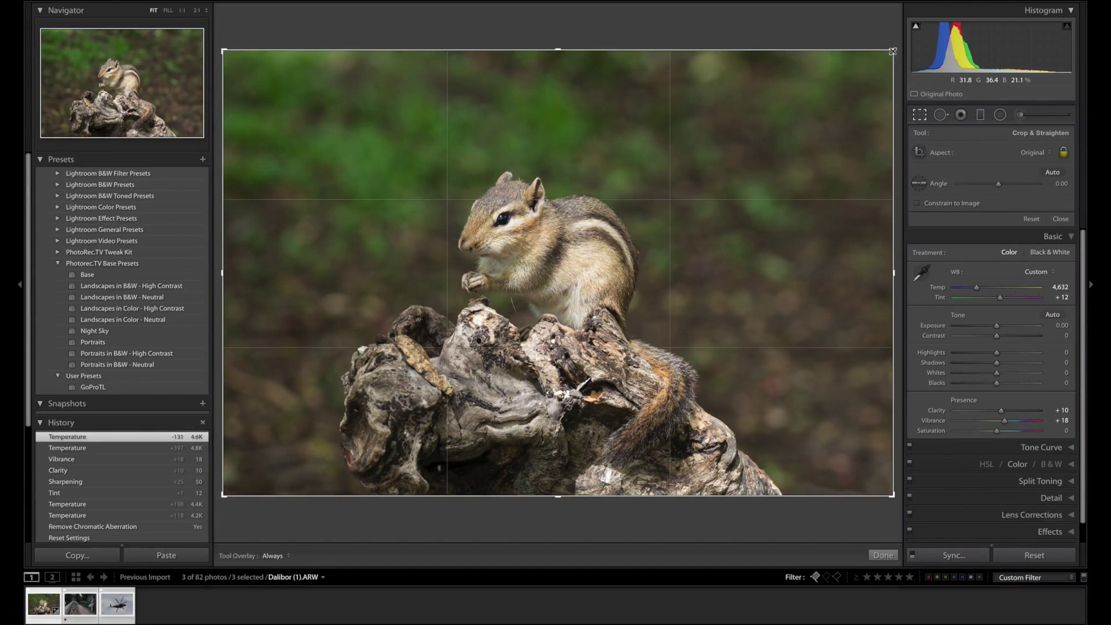
left_click_drag(892, 51, 868, 79)
left_click_drag(801, 151, 797, 151)
key("Return")
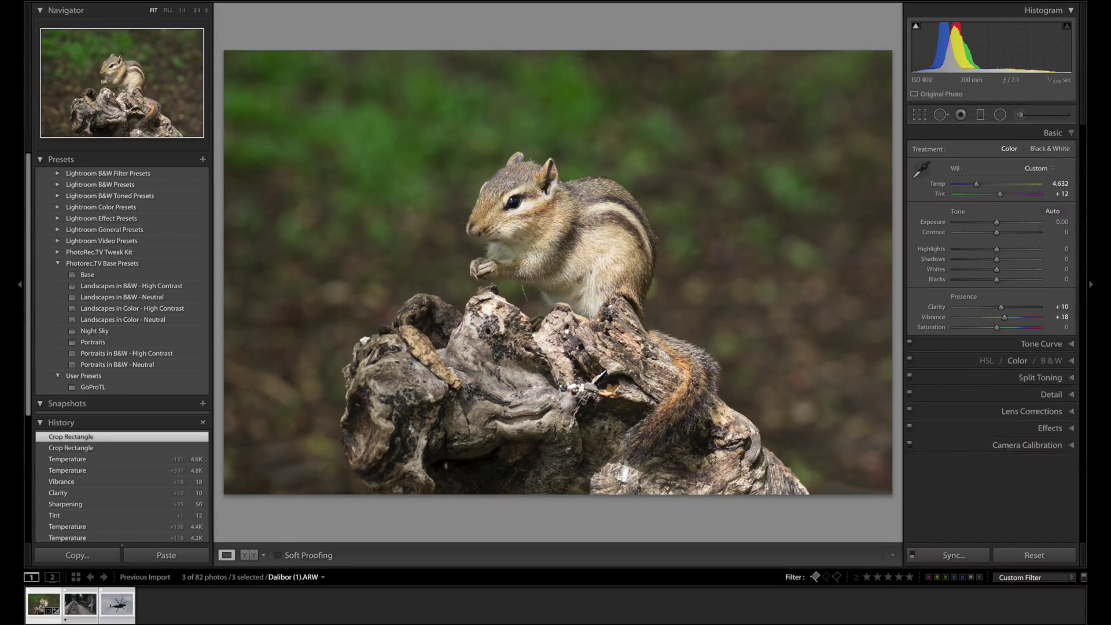
Refine the crop by shifting the photo slightly within the frame.
left_click(920, 114)
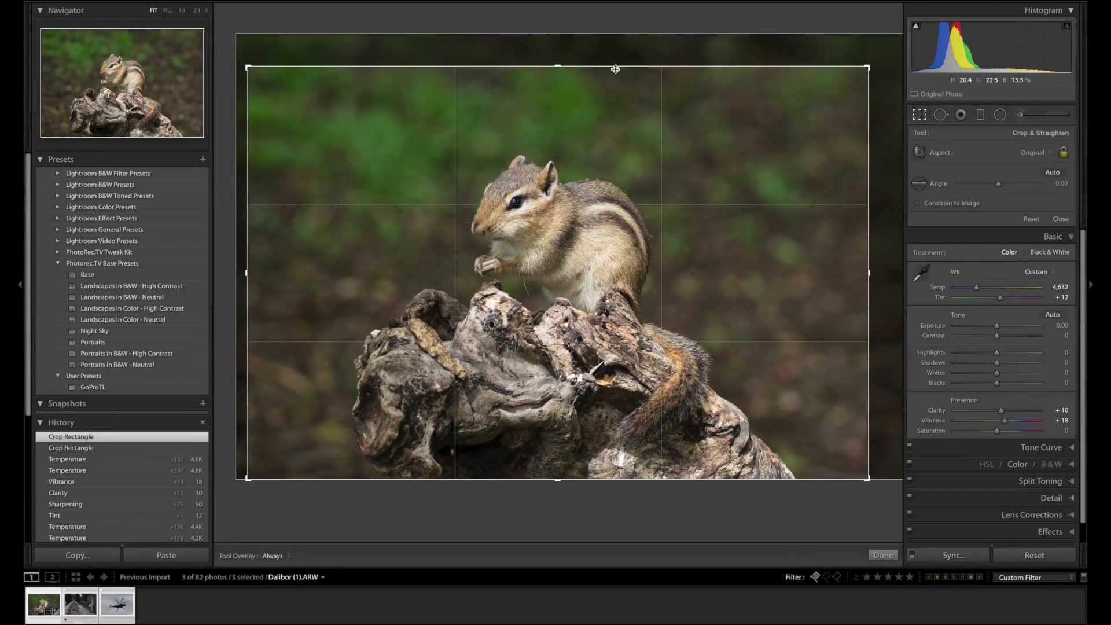
left_click(615, 69)
left_click_drag(724, 219, 750, 208)
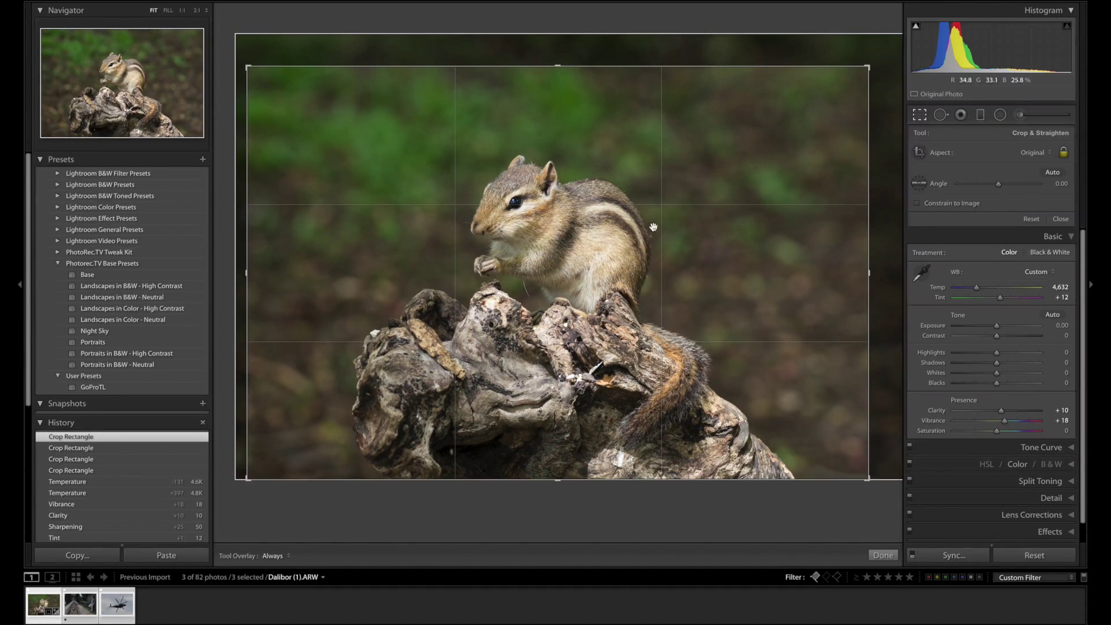
left_click_drag(653, 233, 653, 235)
key("r")
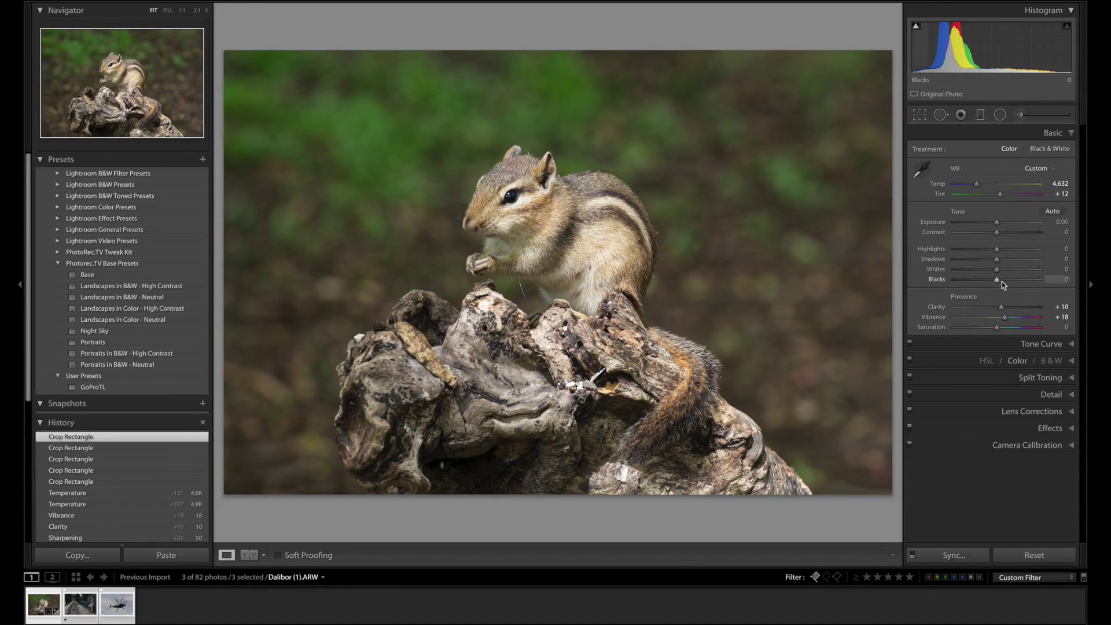
Raise Contrast to +18 and Shadows to +17.
left_click_drag(1003, 233, 1005, 234)
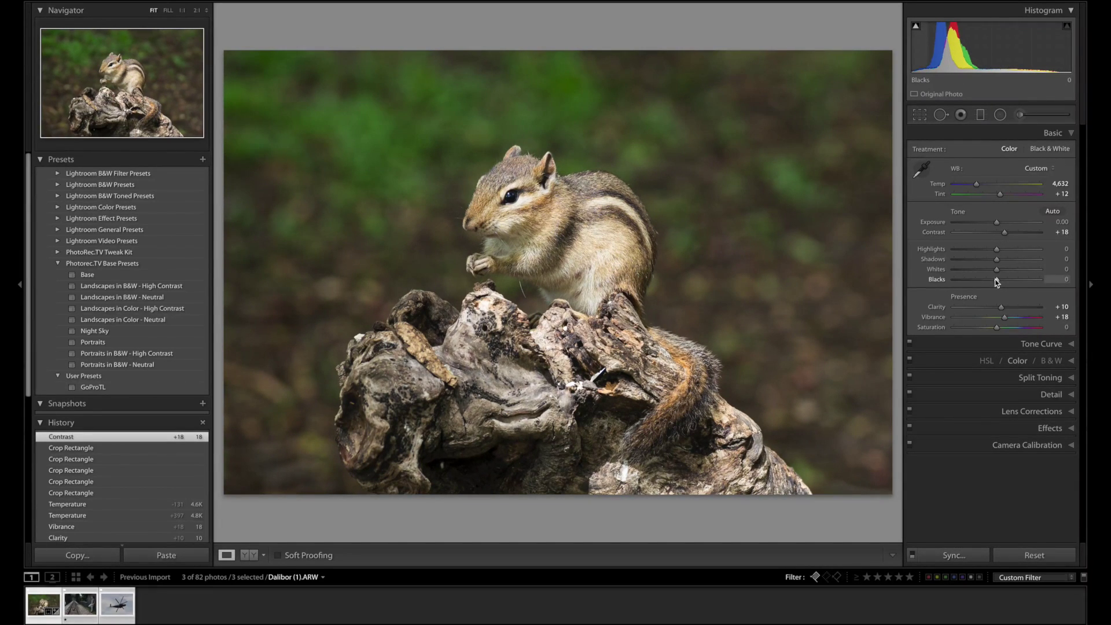
left_click_drag(996, 259, 1002, 259)
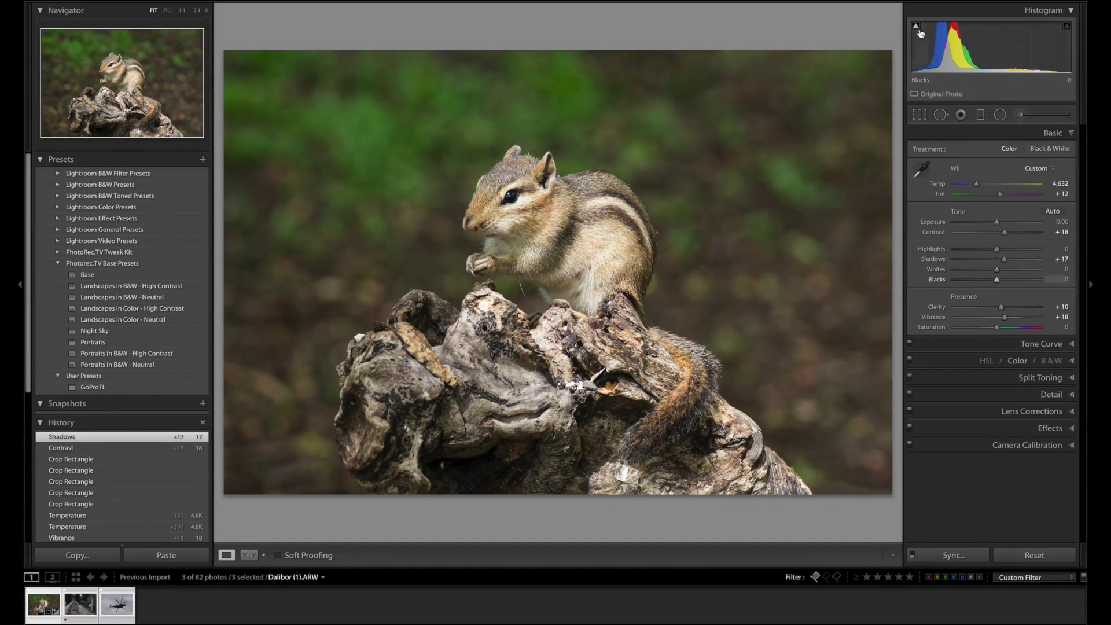
mouse_move(916, 30)
Add a post-crop vignette: Amount -7, Midpoint 62, Feather 63, then compare before/after.
left_click(1040, 427)
left_click_drag(996, 271, 992, 272)
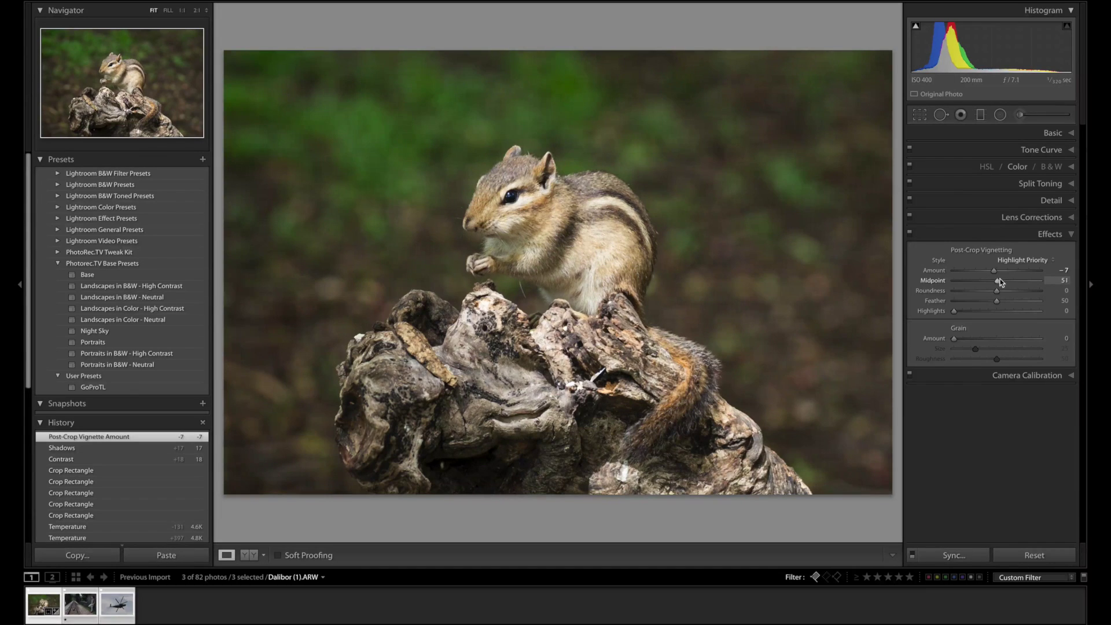
left_click_drag(1002, 281, 1008, 302)
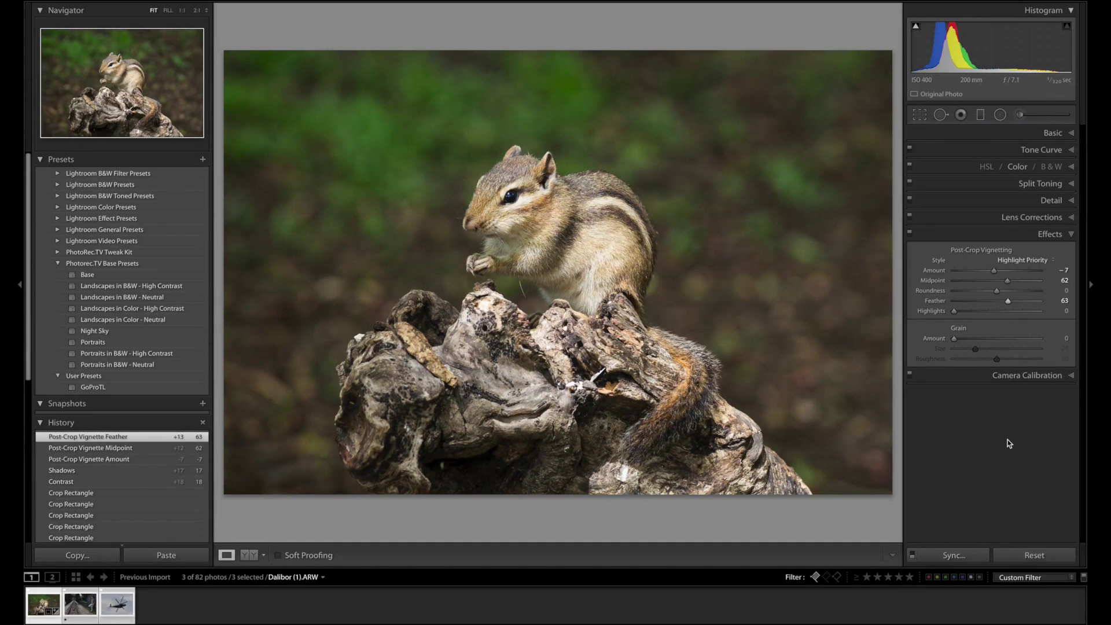
key("backslash")
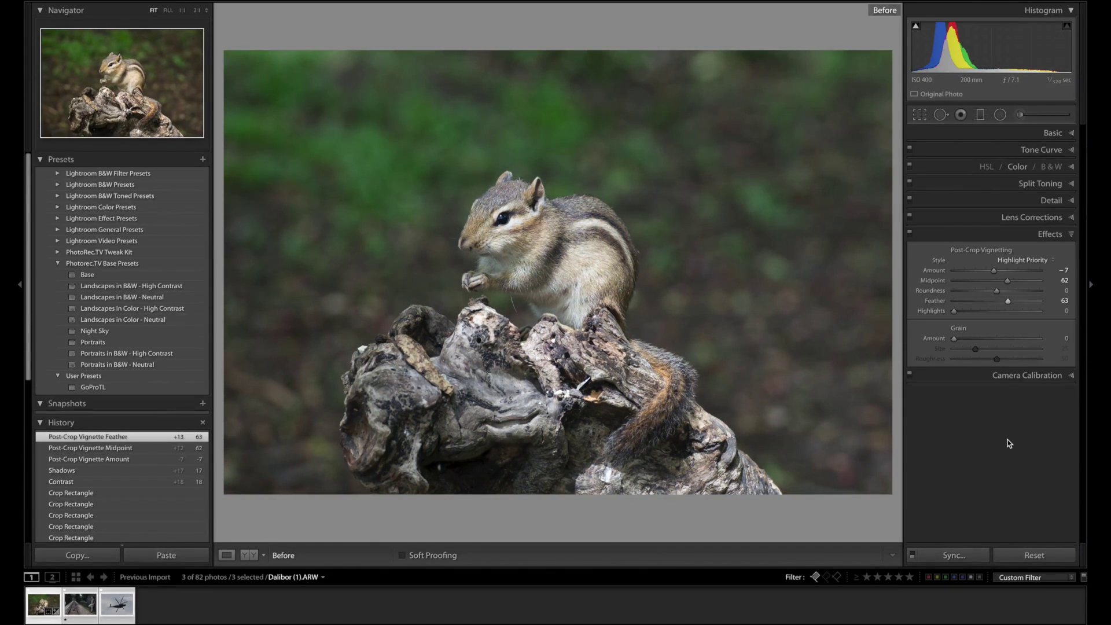
key("backslash")
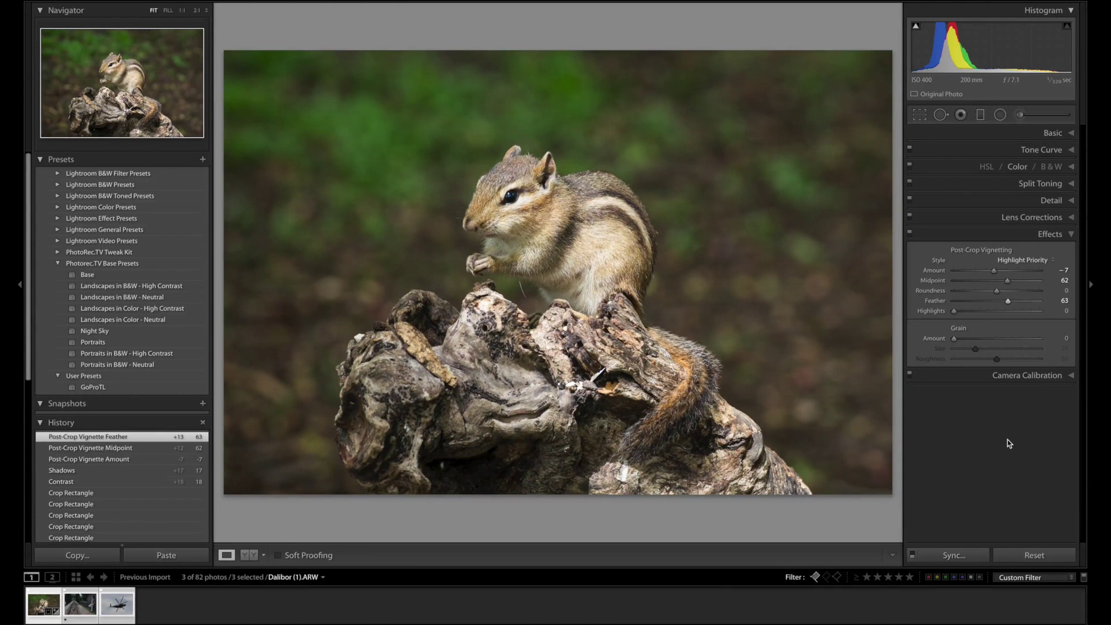
key("backslash")
key("backslash")
Compare the chipmunk edit with the original, then move to the railway portrait.
left_click(1052, 133)
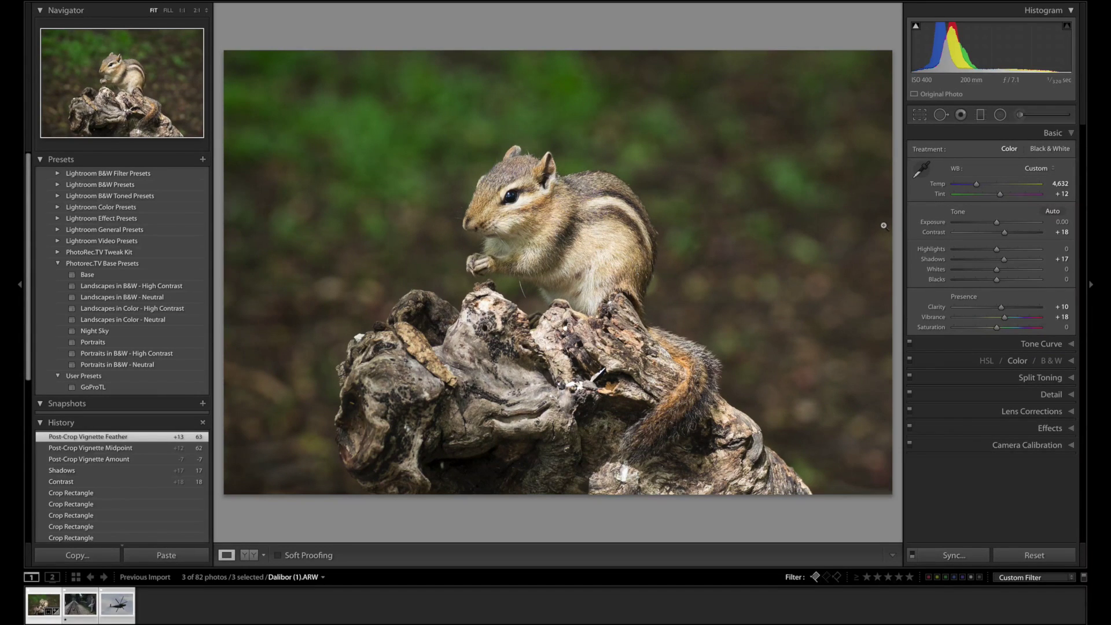
key("backslash")
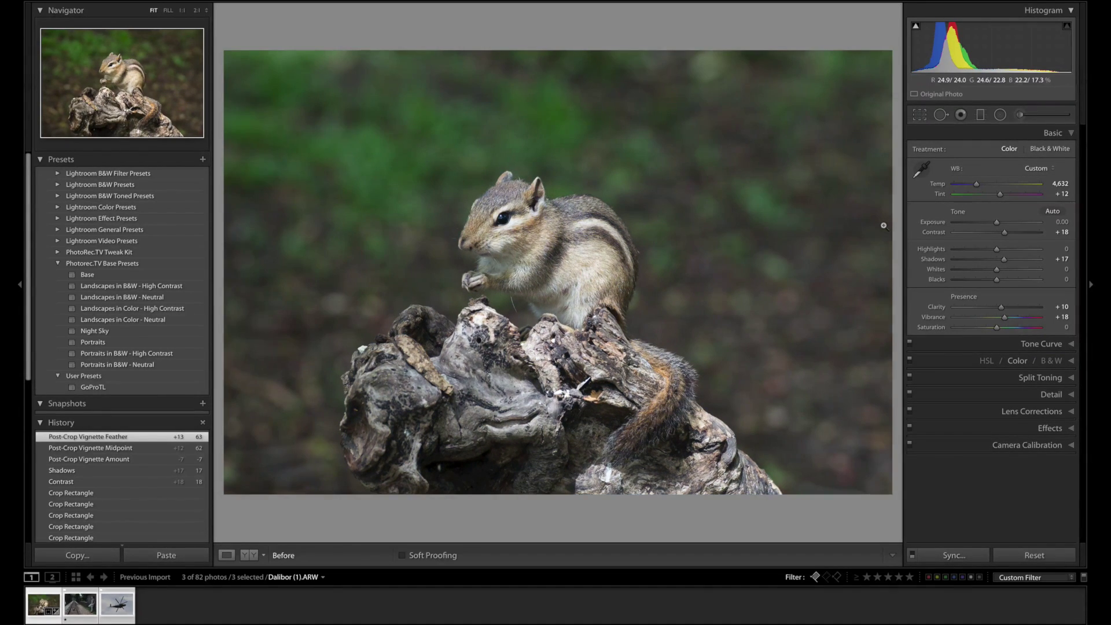
key("backslash")
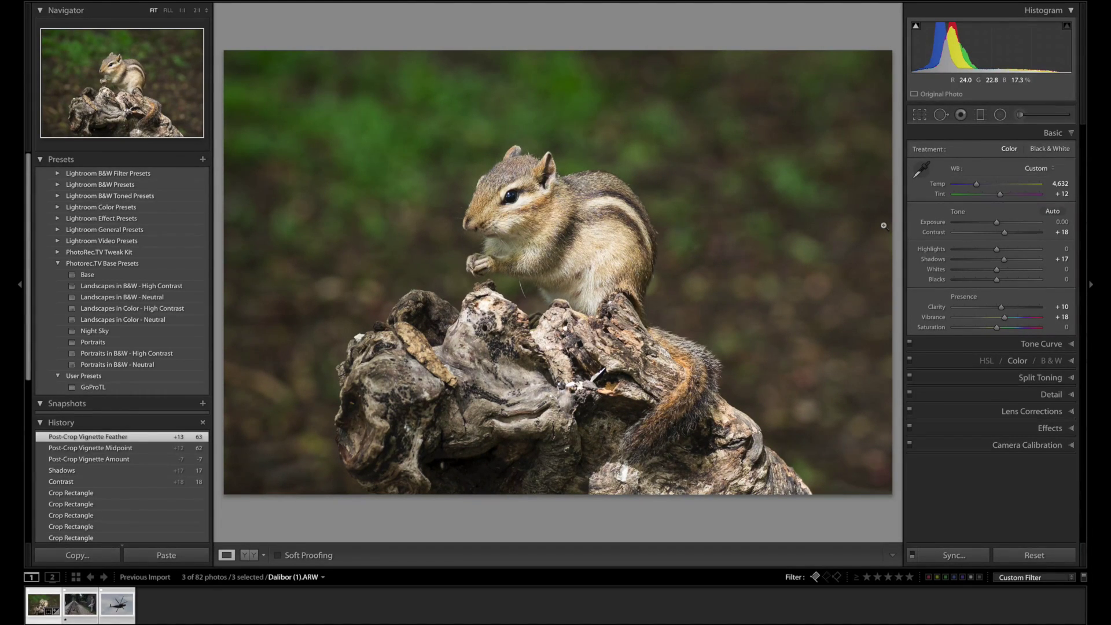
key("backslash")
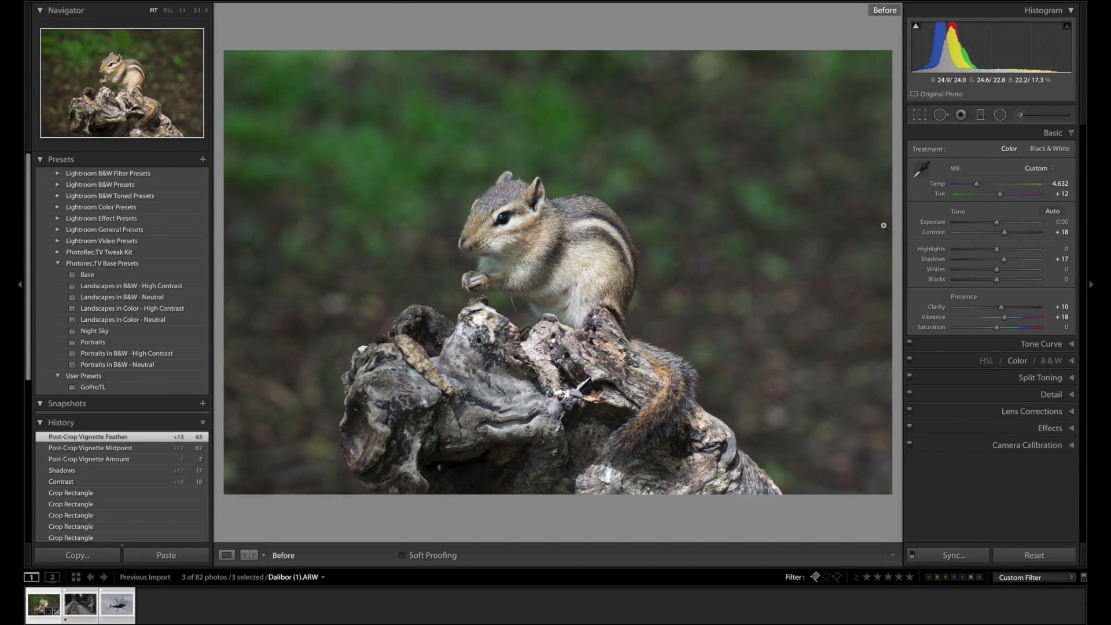
key("backslash")
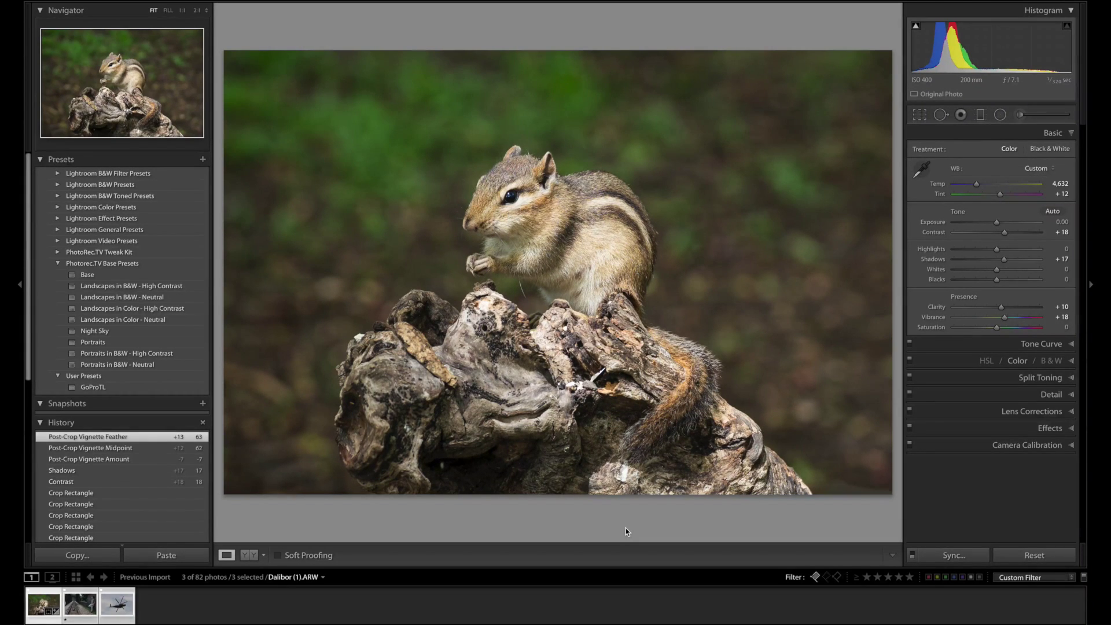
key("Right")
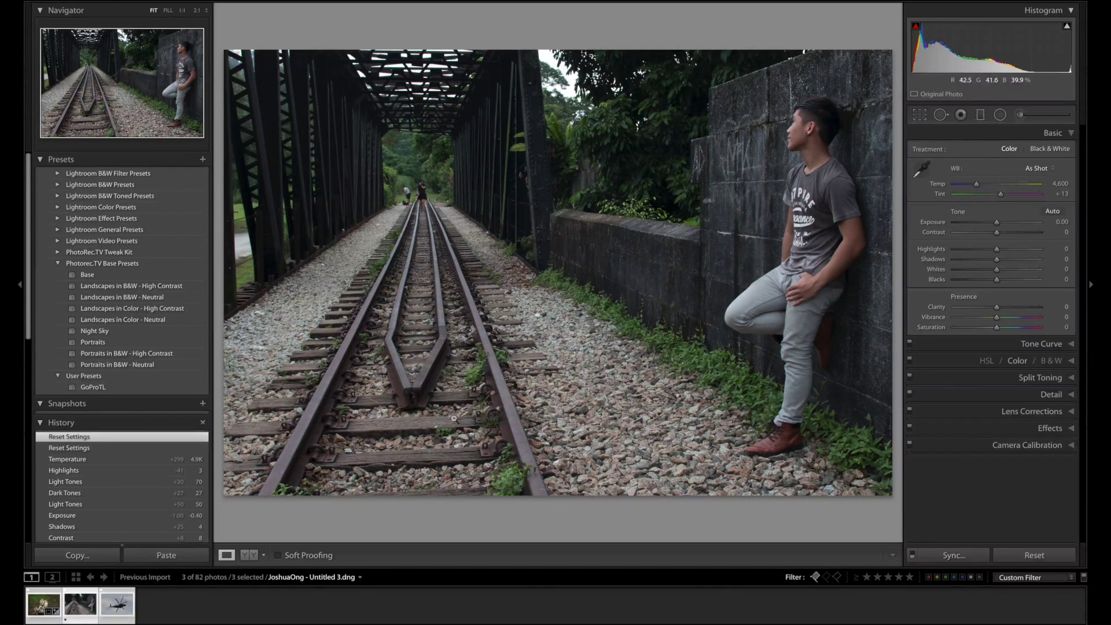
Enable lens profile corrections on the railway portrait, leaving chromatic aberration removal off.
left_click(995, 411)
left_click(953, 250)
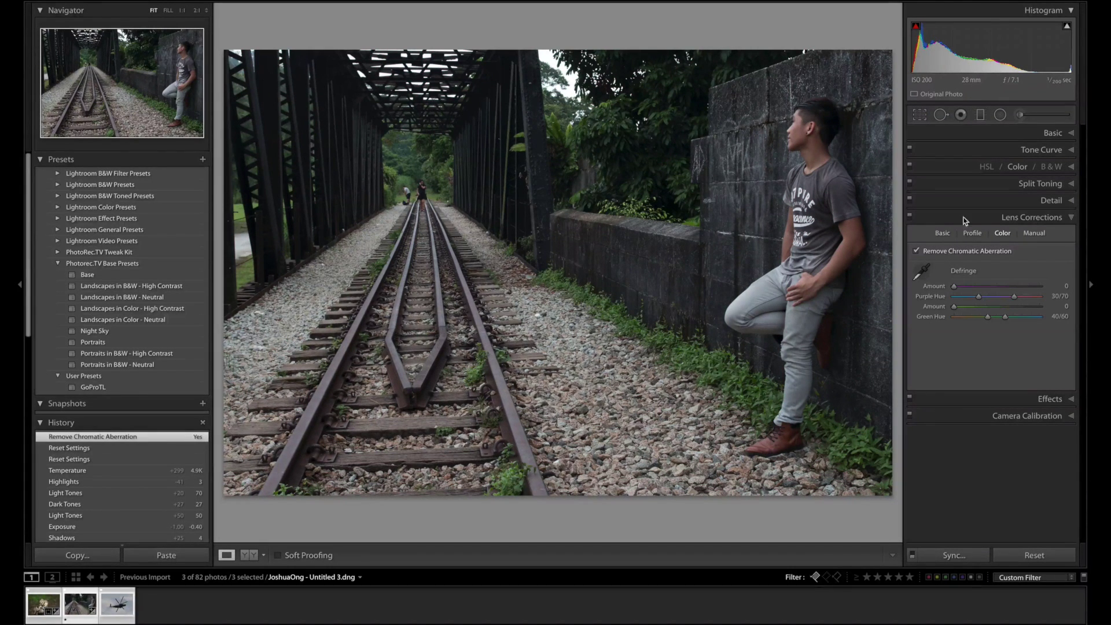
left_click(955, 252)
left_click(943, 233)
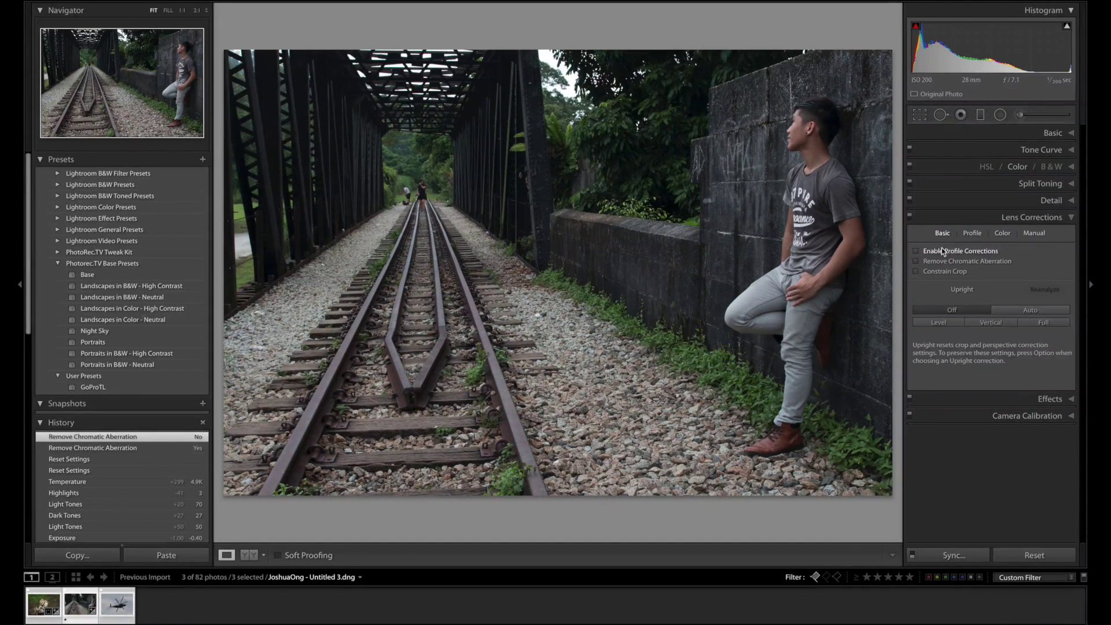
left_click(941, 250)
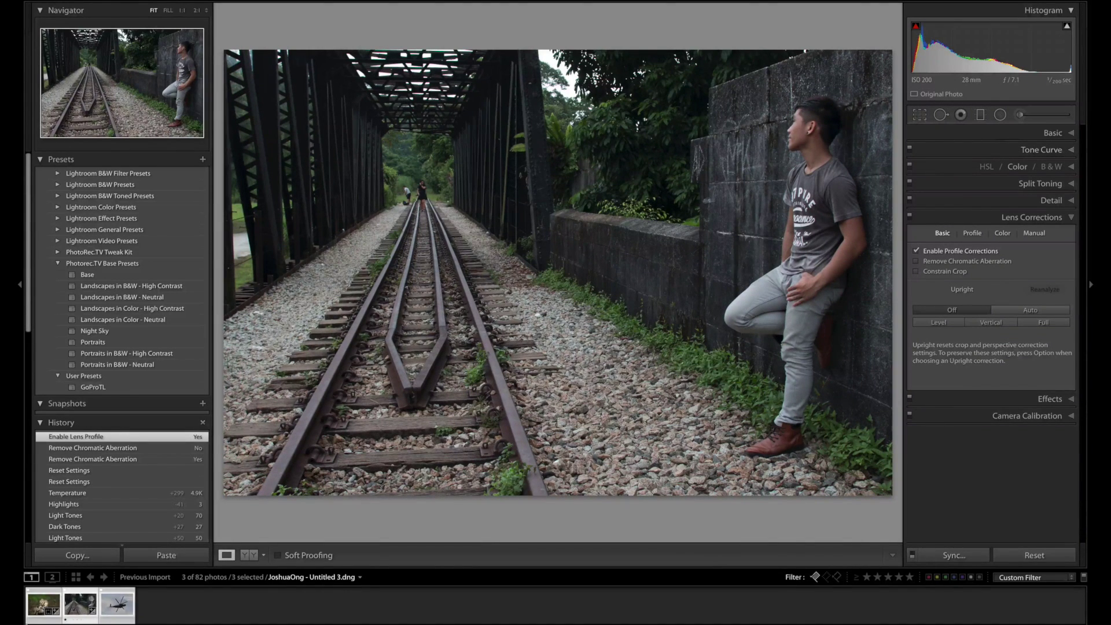
Apply profile corrections to the chipmunk photo without chromatic aberration removal, then return to the railway portrait.
left_click(40, 603)
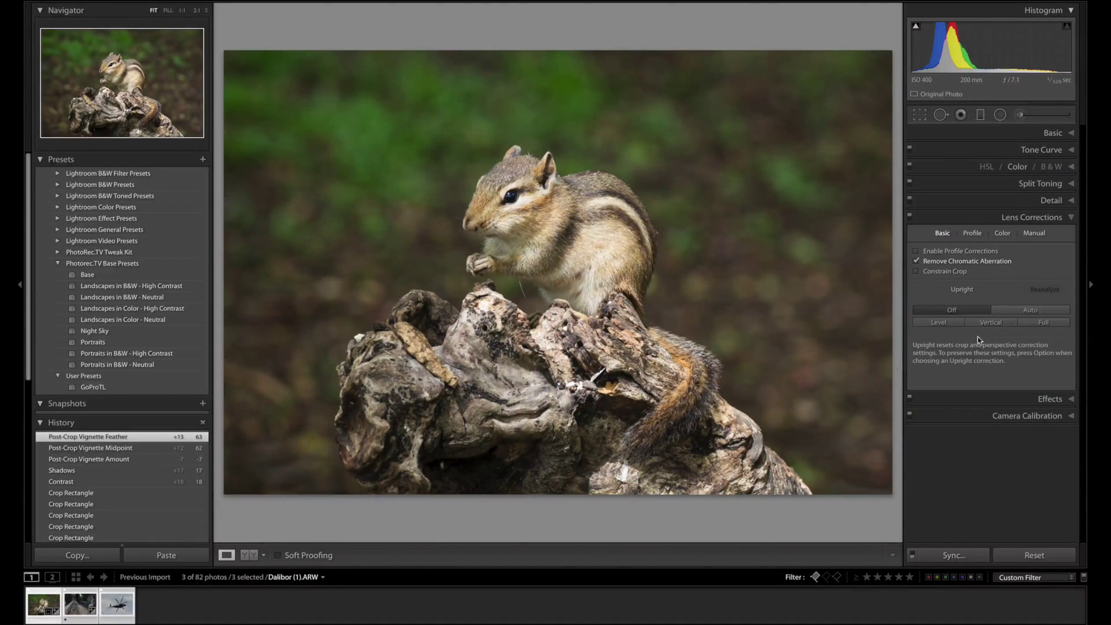
left_click(955, 262)
left_click(956, 252)
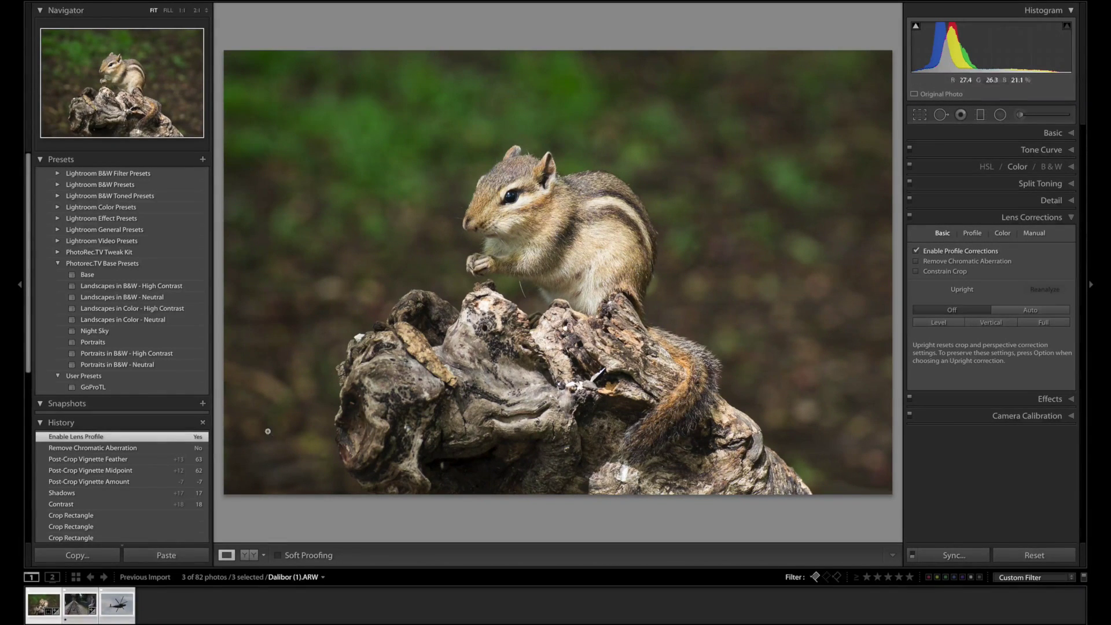
left_click(66, 613)
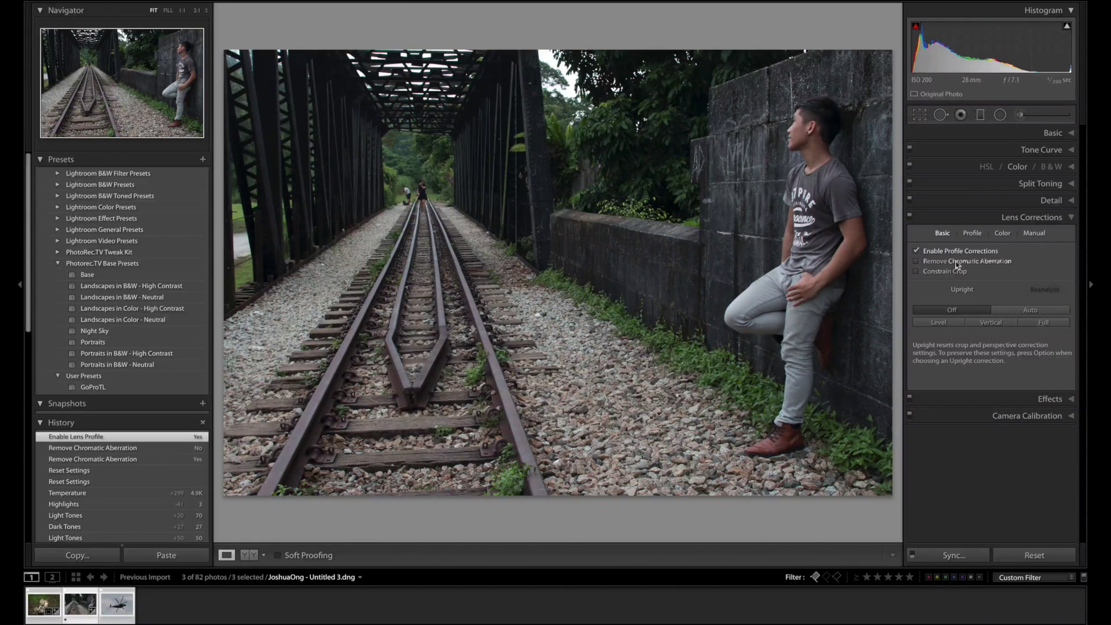
Raise Clarity to +15 and Vibrance to +3 in the Basic panel.
left_click(1020, 135)
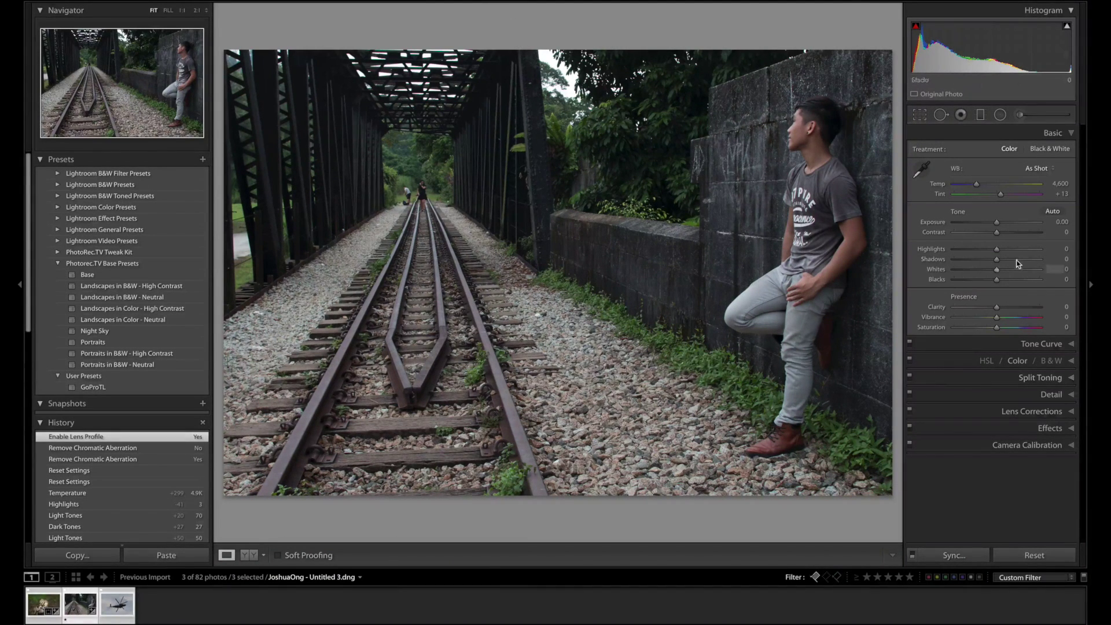
left_click(1004, 307)
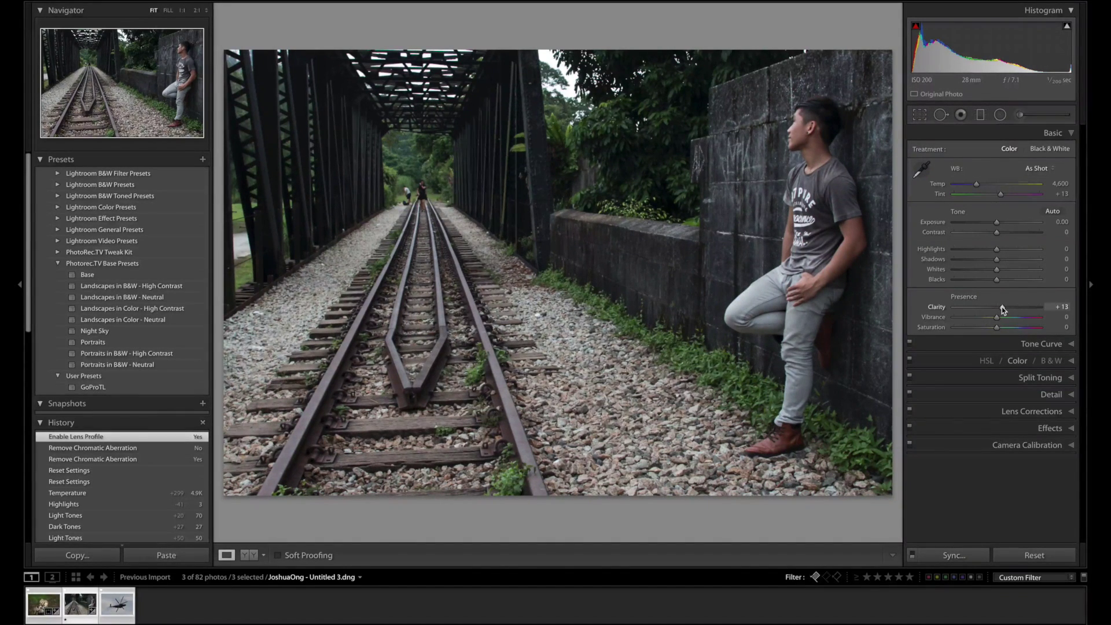
left_click_drag(1002, 306, 1003, 307)
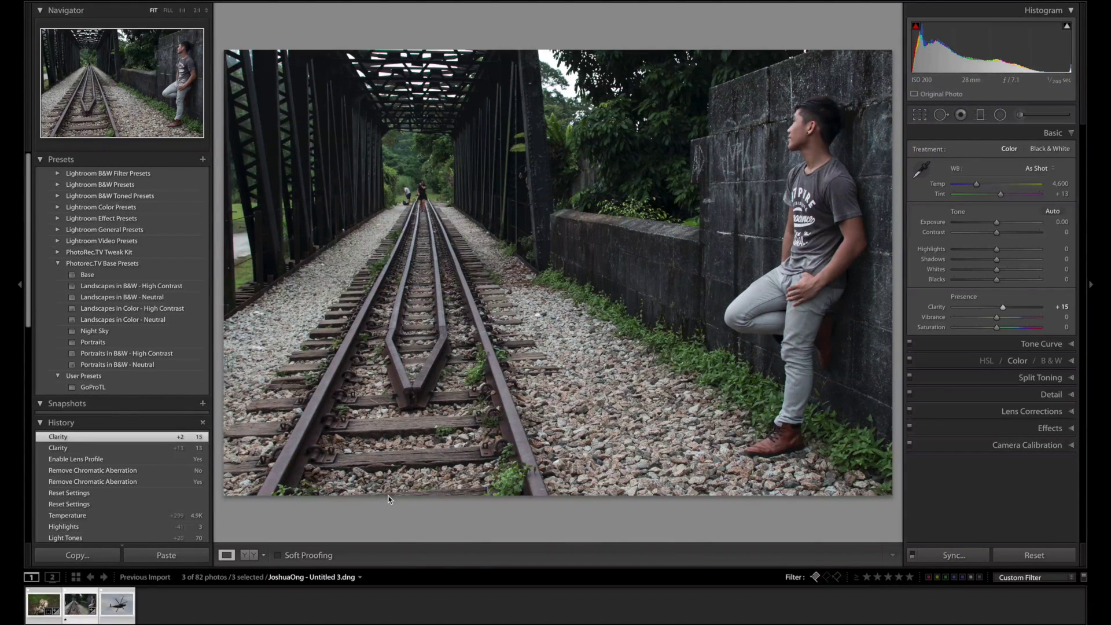
left_click(1002, 345)
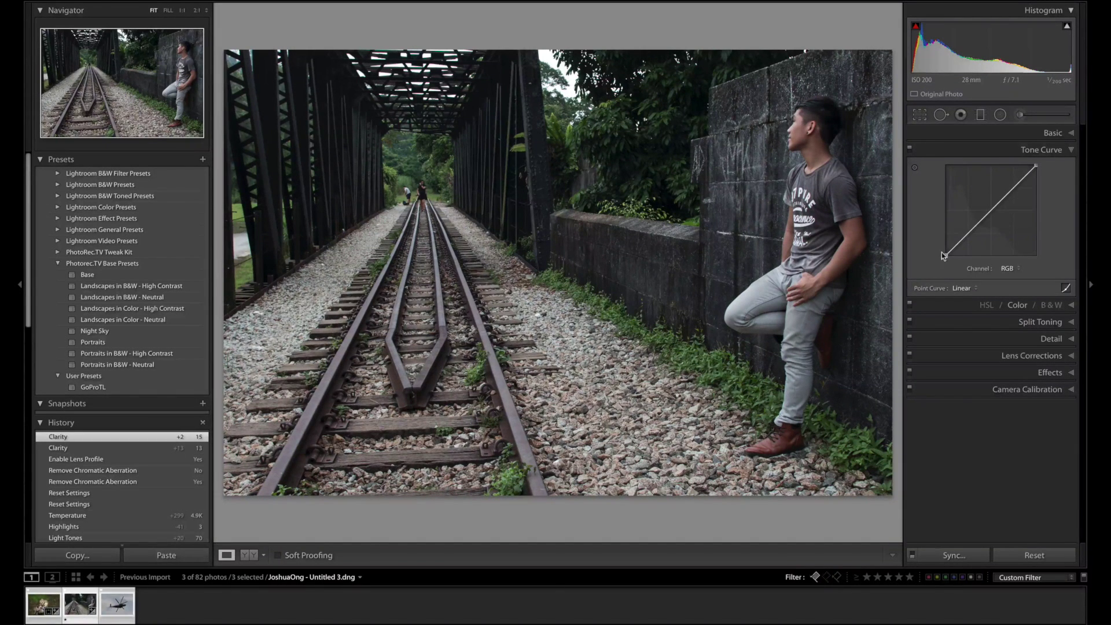
left_click(1021, 137)
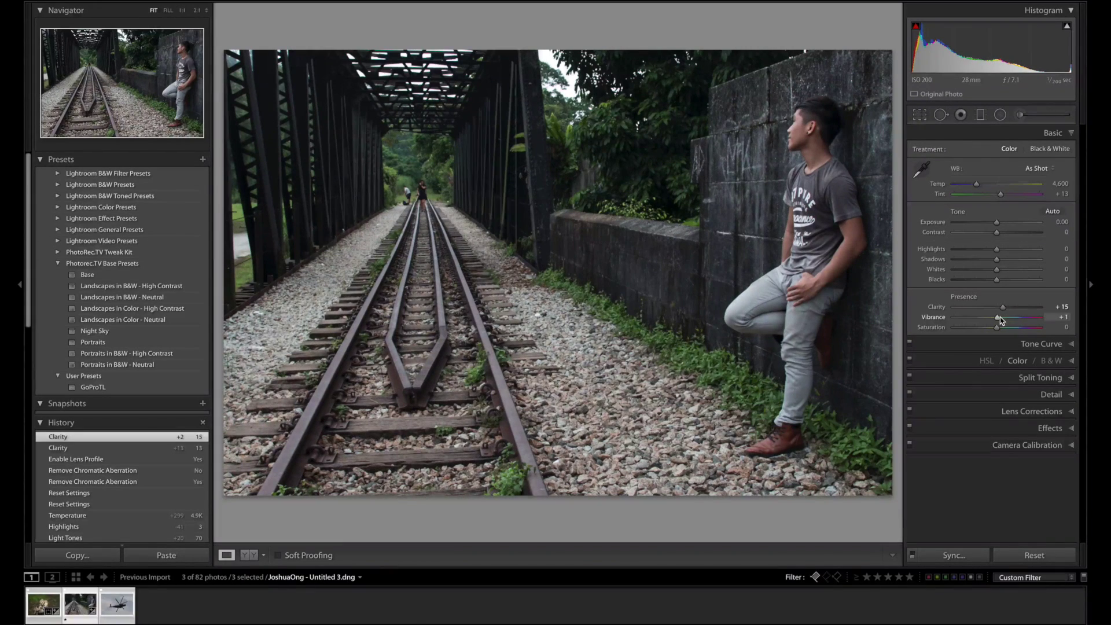
left_click_drag(1000, 317, 1001, 319)
Set sharpening to Amount 50, Radius 1.1, Detail 27 and Masking 0.
left_click(1018, 394)
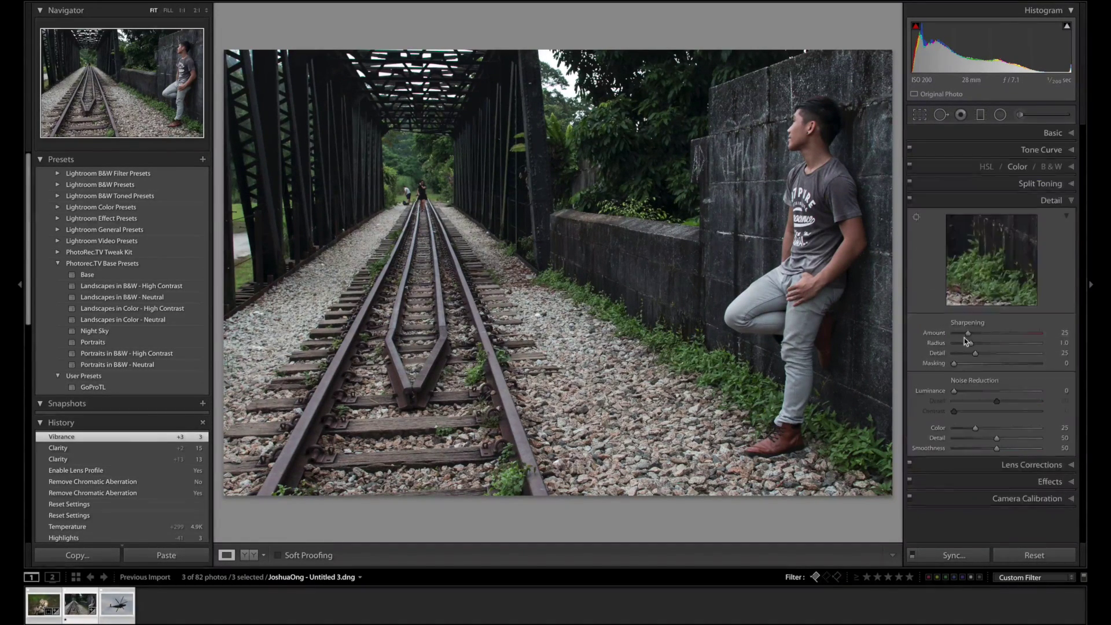
left_click_drag(968, 334, 977, 336)
left_click_drag(983, 341, 983, 341)
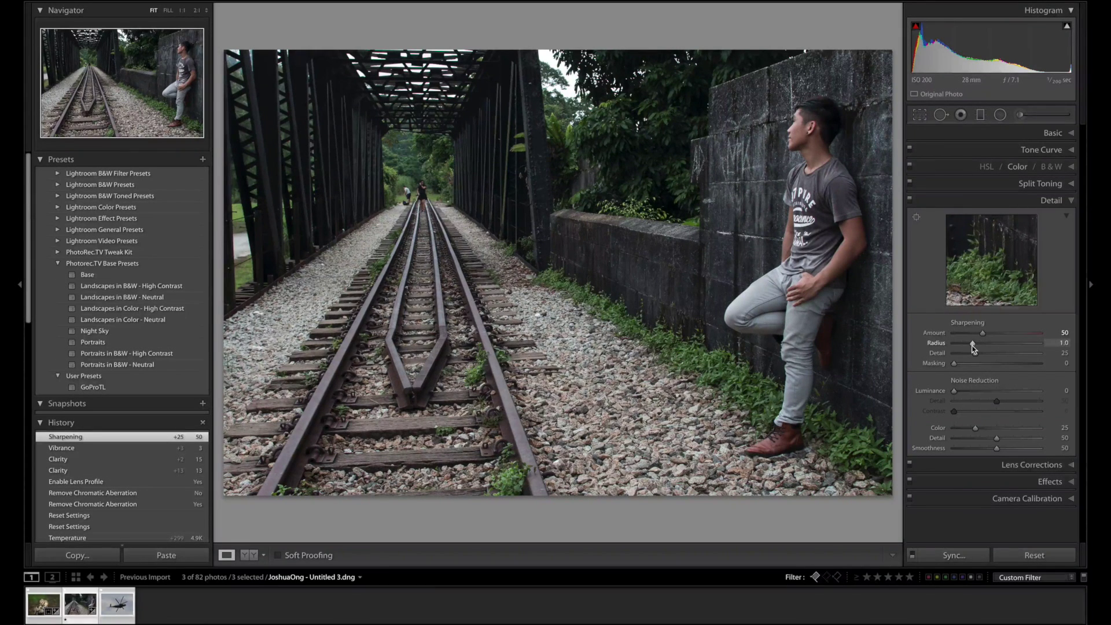
left_click_drag(974, 343, 977, 355)
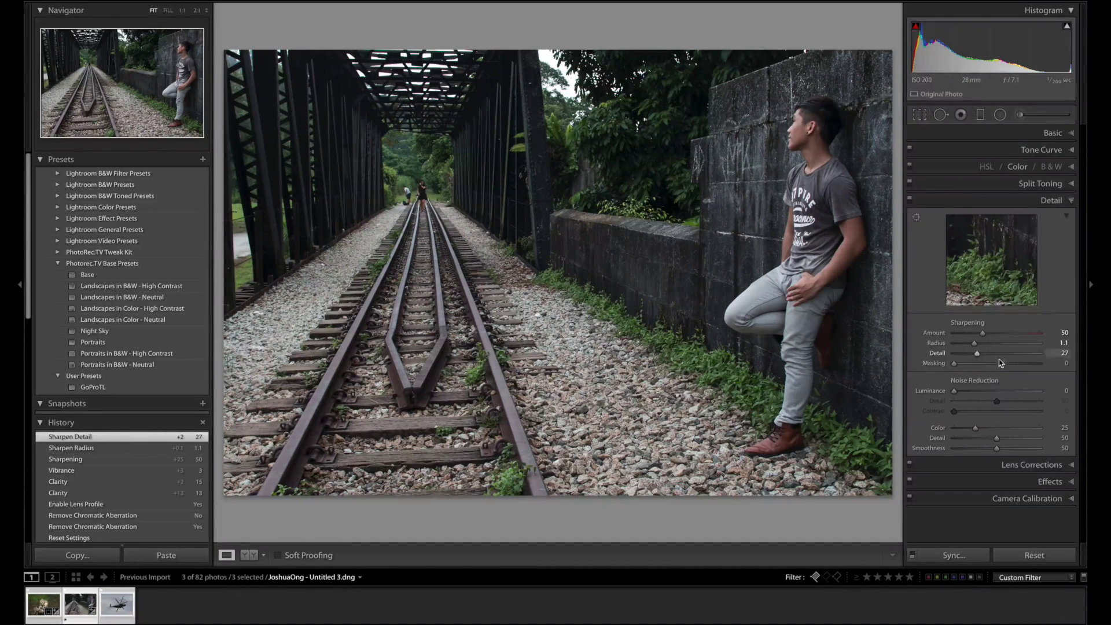
left_click_drag(1016, 368, 949, 373)
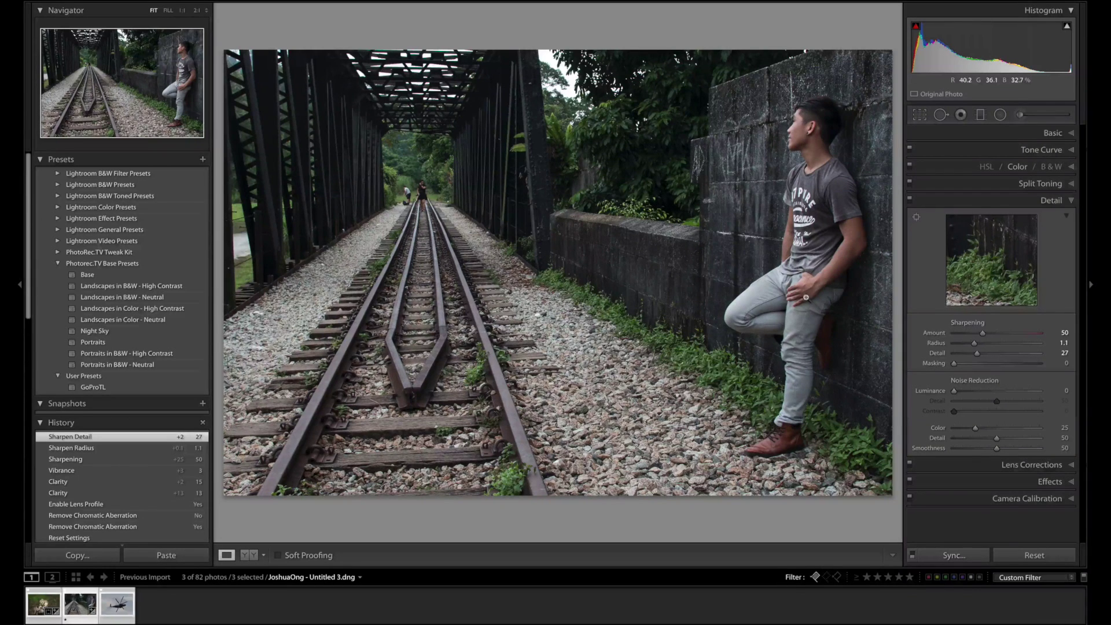
Set Exposure to 0.00, Contrast +8, Shadows +28 and Blacks −10 in the Basic panel.
left_click(1041, 135)
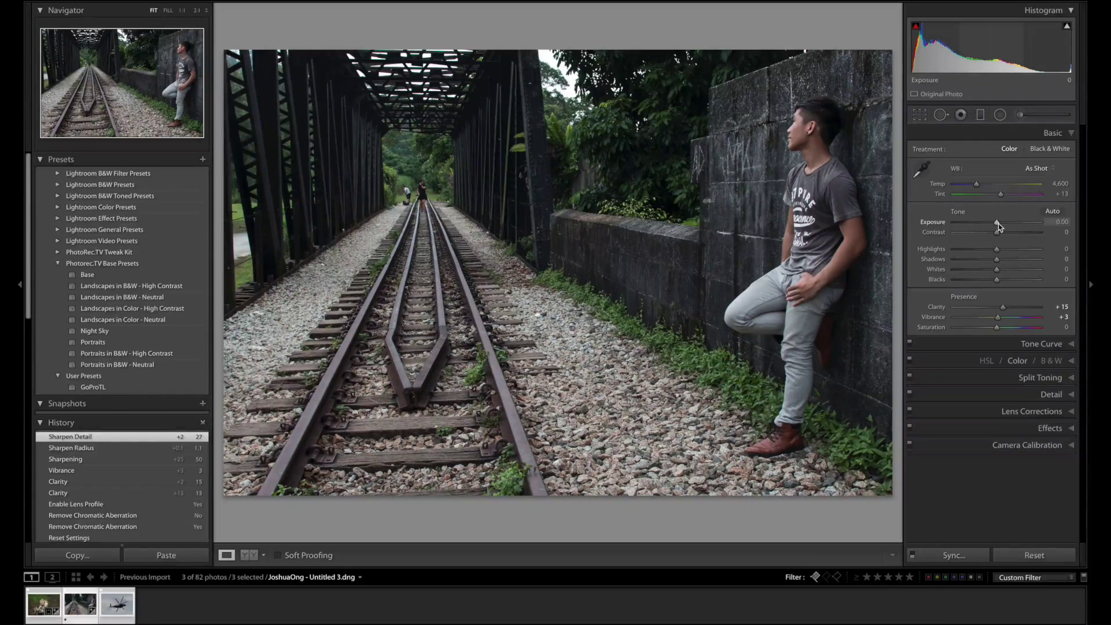
left_click_drag(997, 222, 1003, 225)
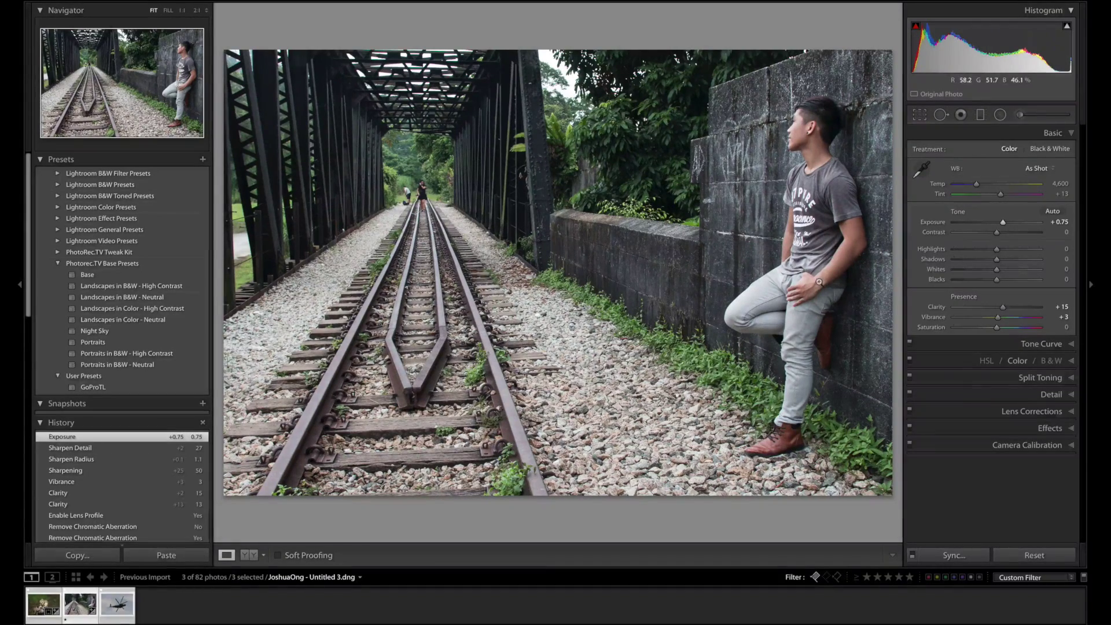
left_click_drag(995, 224, 997, 225)
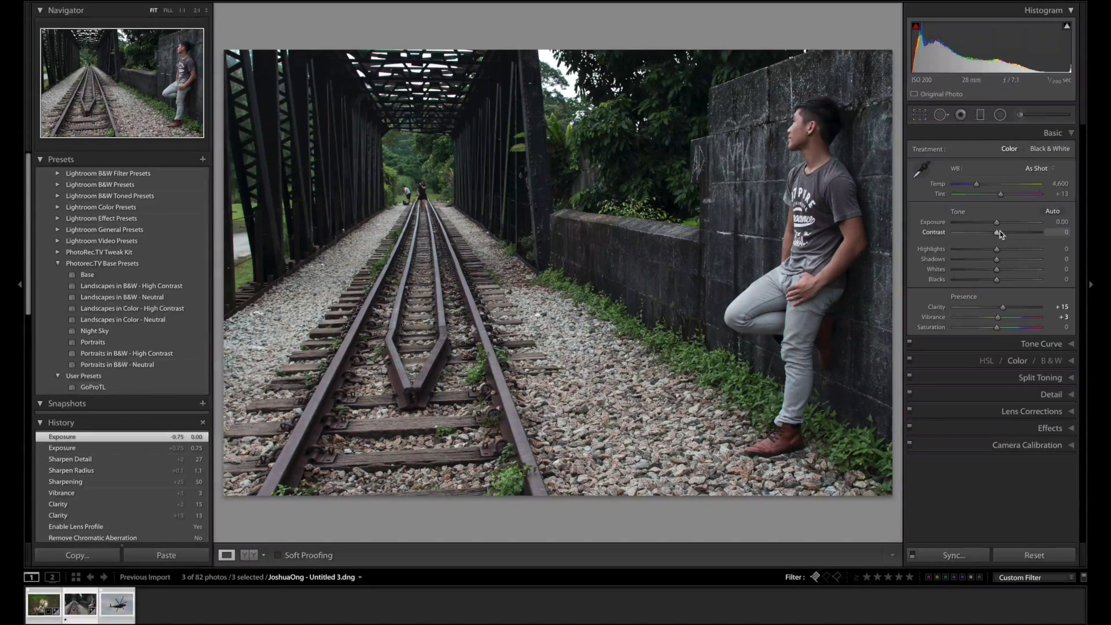
left_click_drag(996, 232, 992, 283)
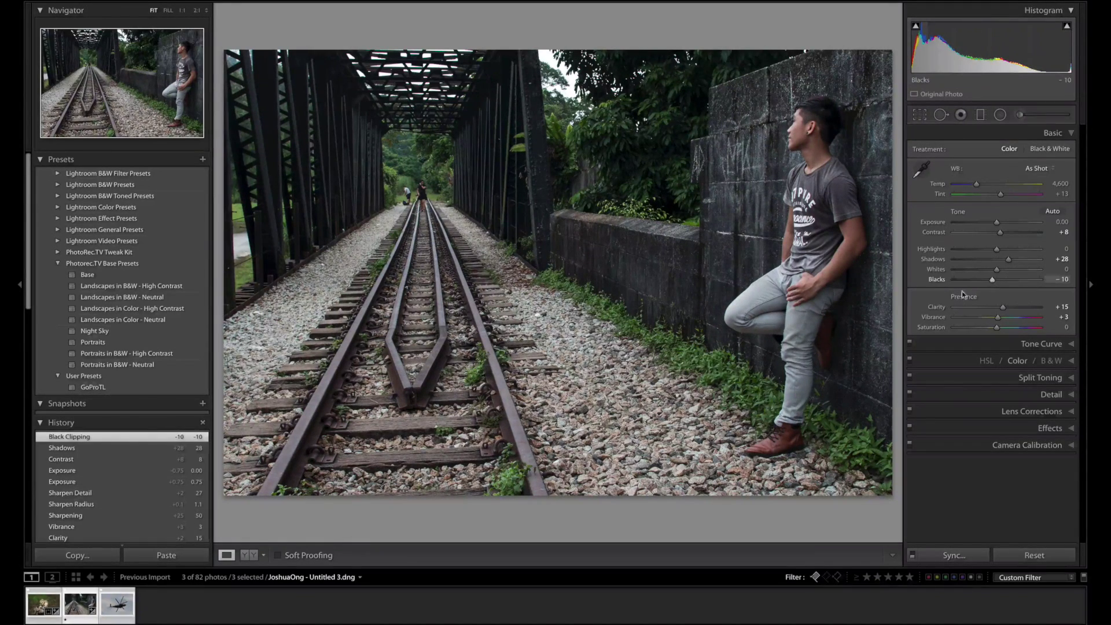
Straighten the railway portrait to a 1.04° angle with Crop & Straighten and commit the crop.
left_click(921, 116)
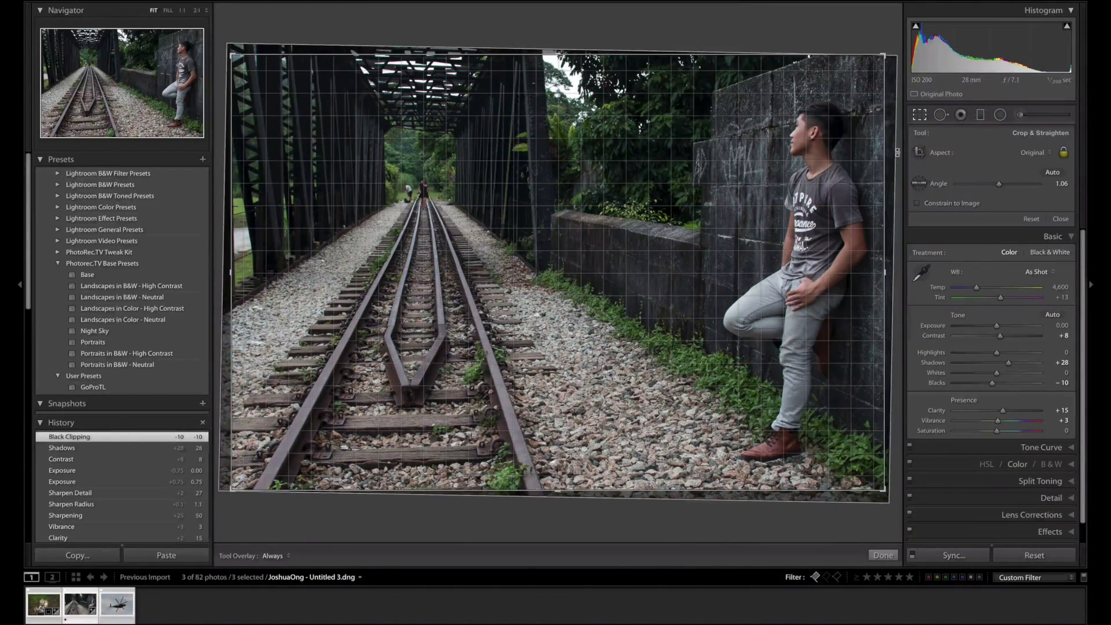
left_click_drag(898, 152, 896, 152)
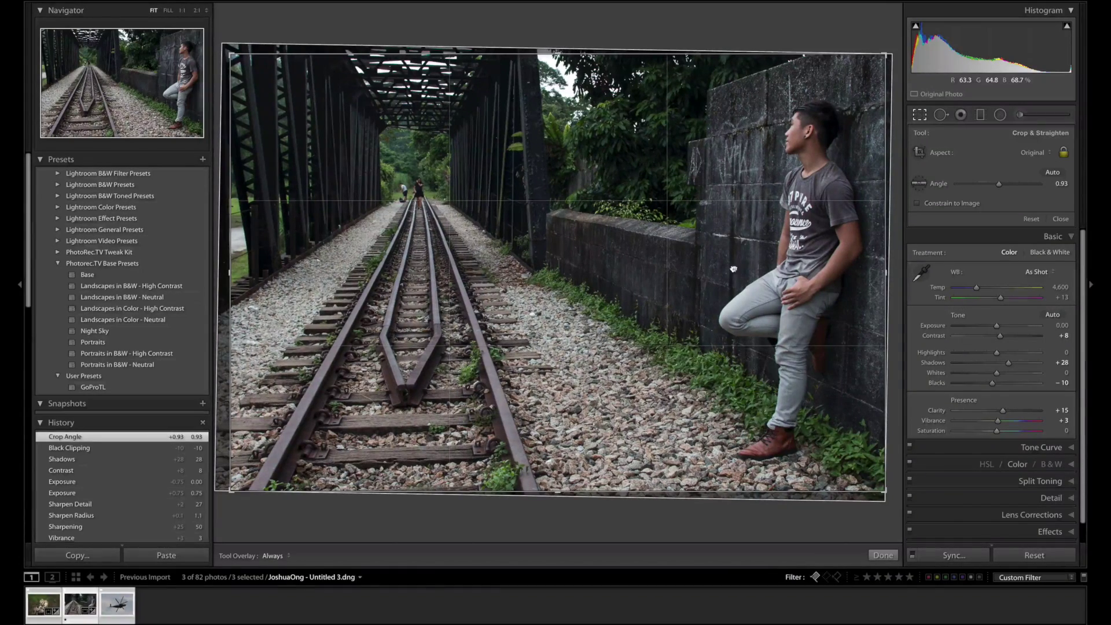
left_click(741, 263)
left_click_drag(896, 197, 897, 195)
key("Return")
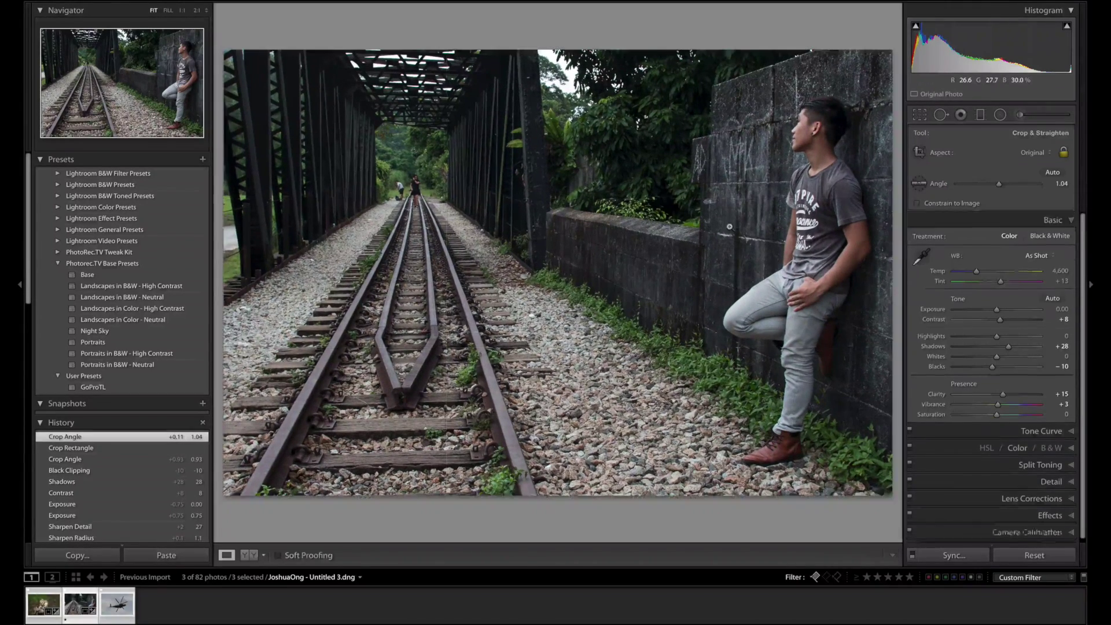
Send the railway portrait to Photoshop CC 2014 through Edit In.
right_click(585, 227)
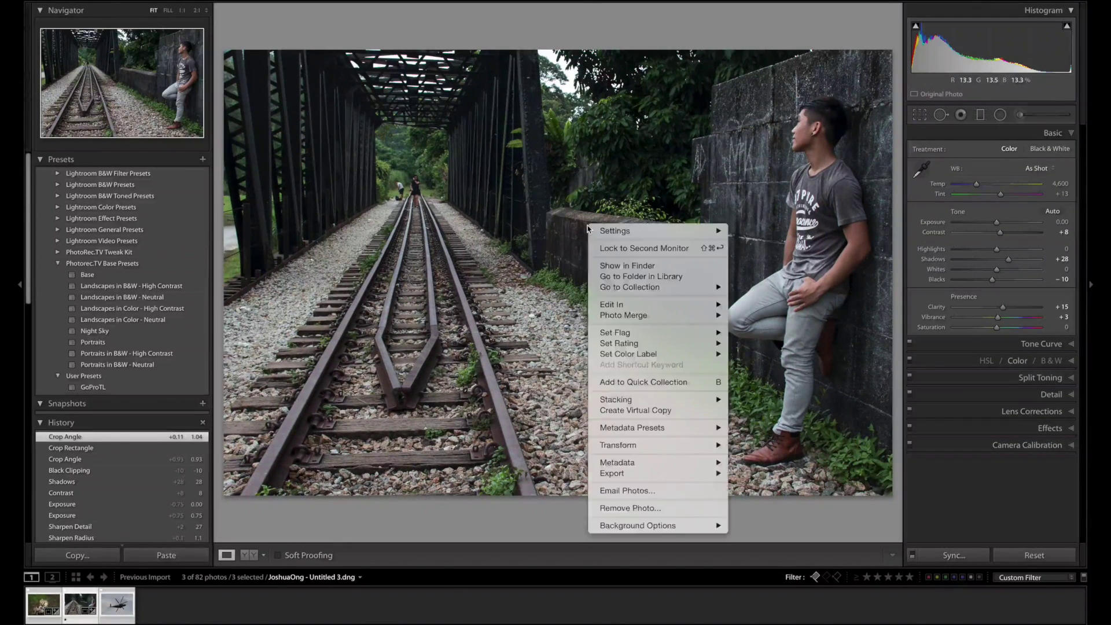
mouse_move(605, 311)
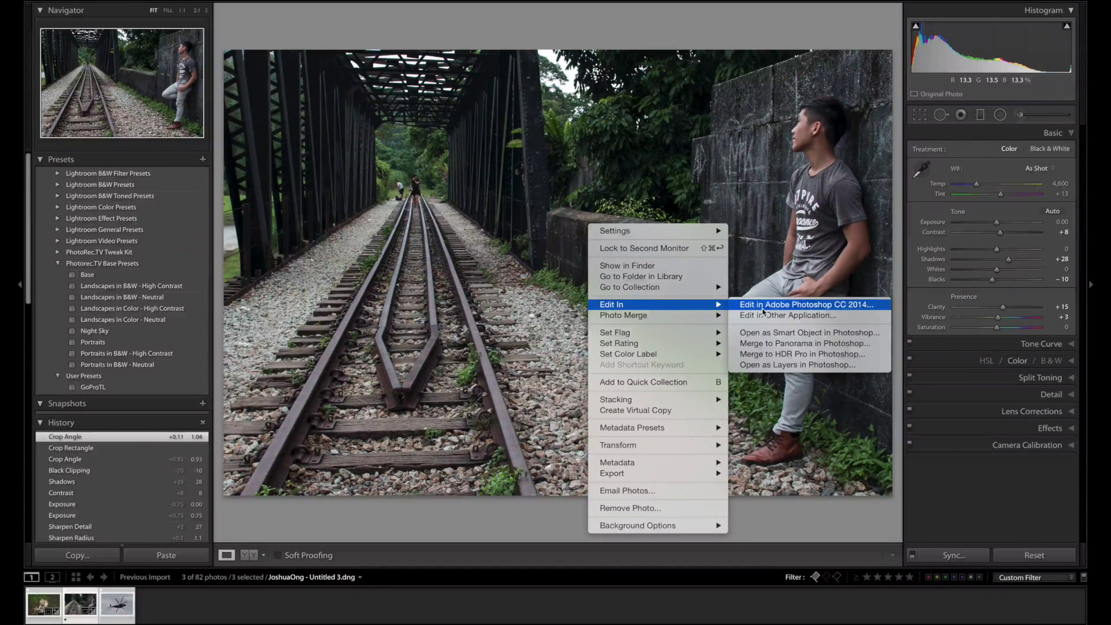
left_click(800, 304)
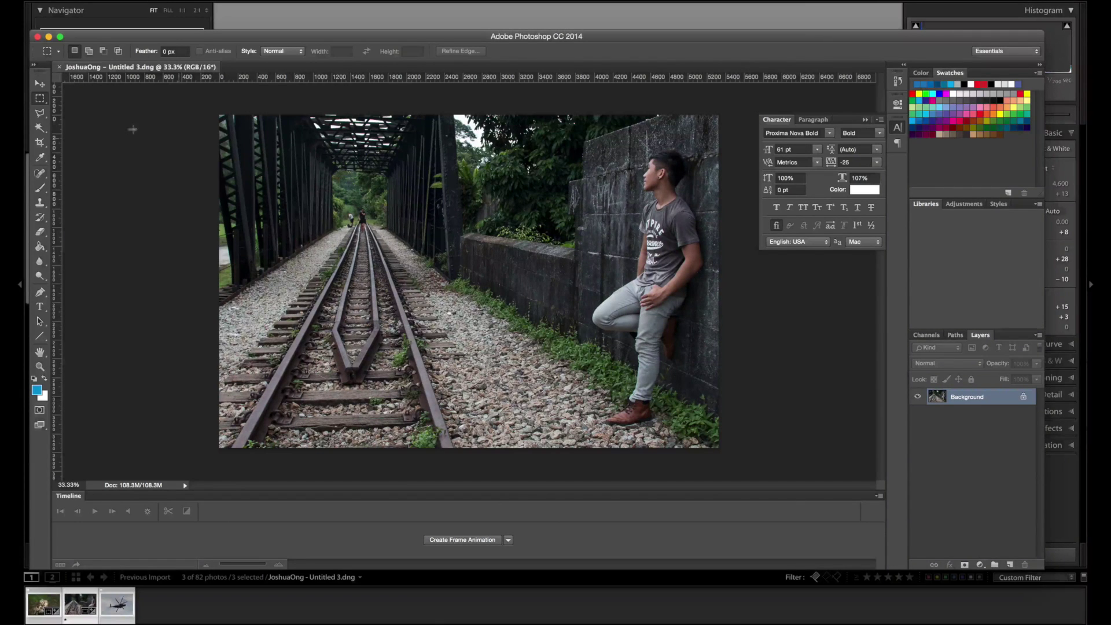
mouse_move(40, 98)
left_mouse_down()
mouse_move(79, 107)
mouse_move(40, 113)
mouse_move(74, 111)
left_mouse_up()
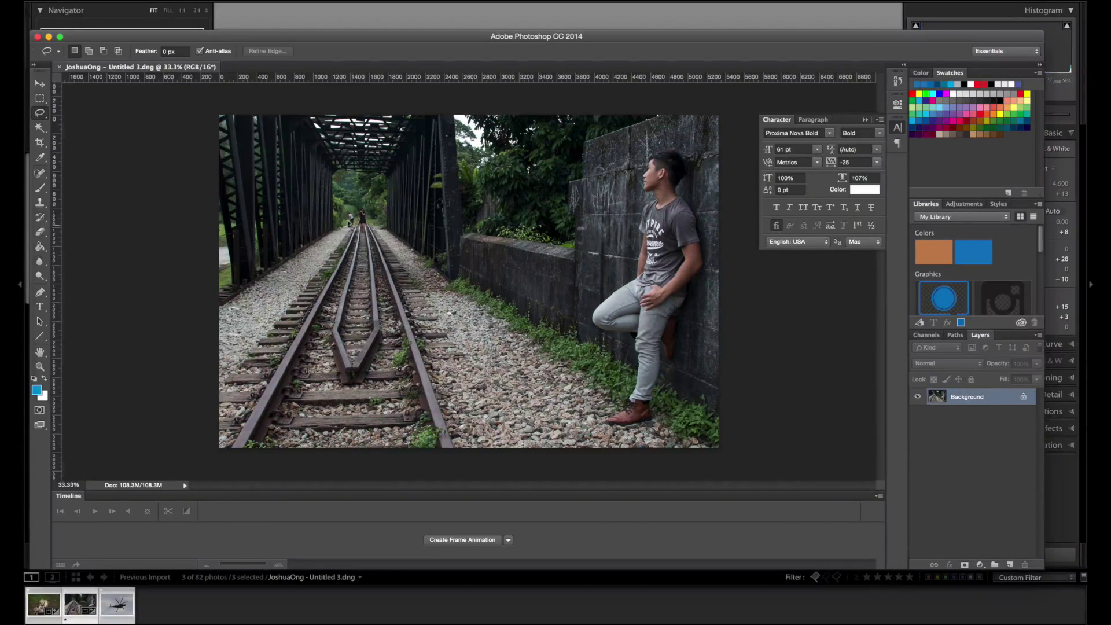
key("super+equal")
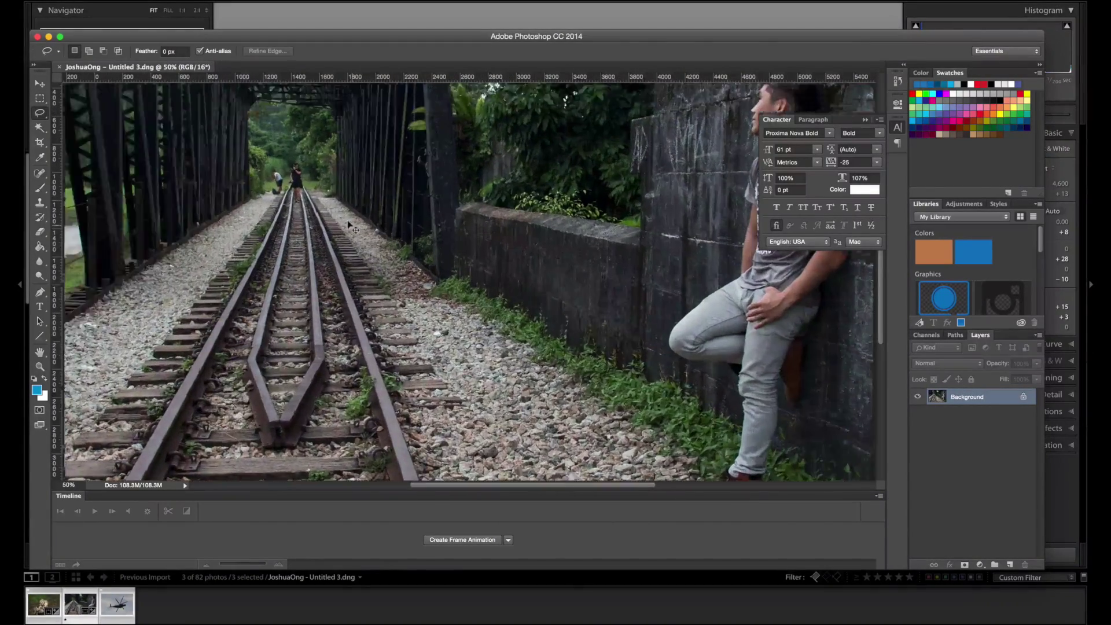
key("super+equal")
scroll(349, 225, "up", 2)
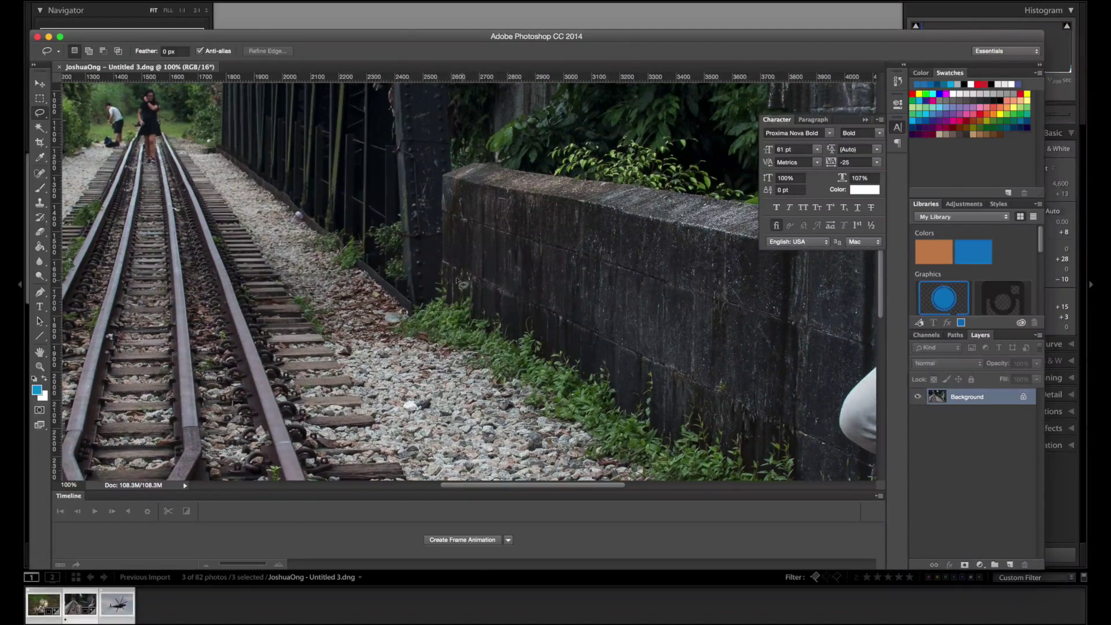
scroll(463, 282, "up", 3)
left_click_drag(449, 490, 407, 490)
mouse_move(350, 194)
left_mouse_down()
mouse_move(346, 181)
mouse_move(323, 178)
mouse_move(317, 202)
left_mouse_up()
mouse_move(327, 252)
left_mouse_down()
mouse_move(337, 261)
mouse_move(358, 212)
mouse_move(351, 193)
left_mouse_up()
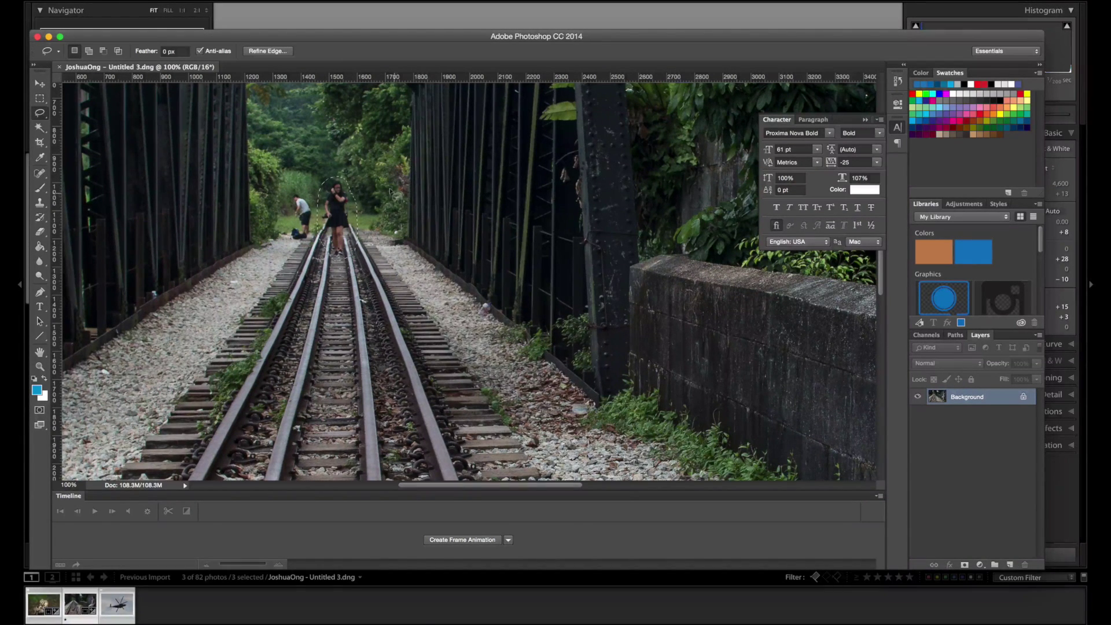
right_click(349, 210)
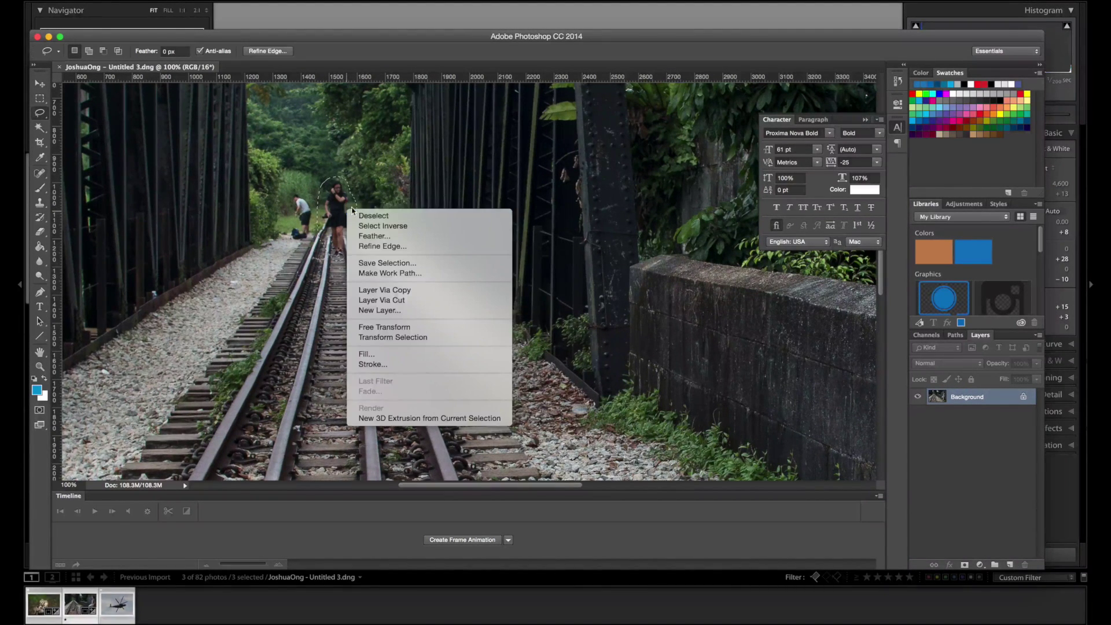
left_click(371, 360)
left_click(637, 246)
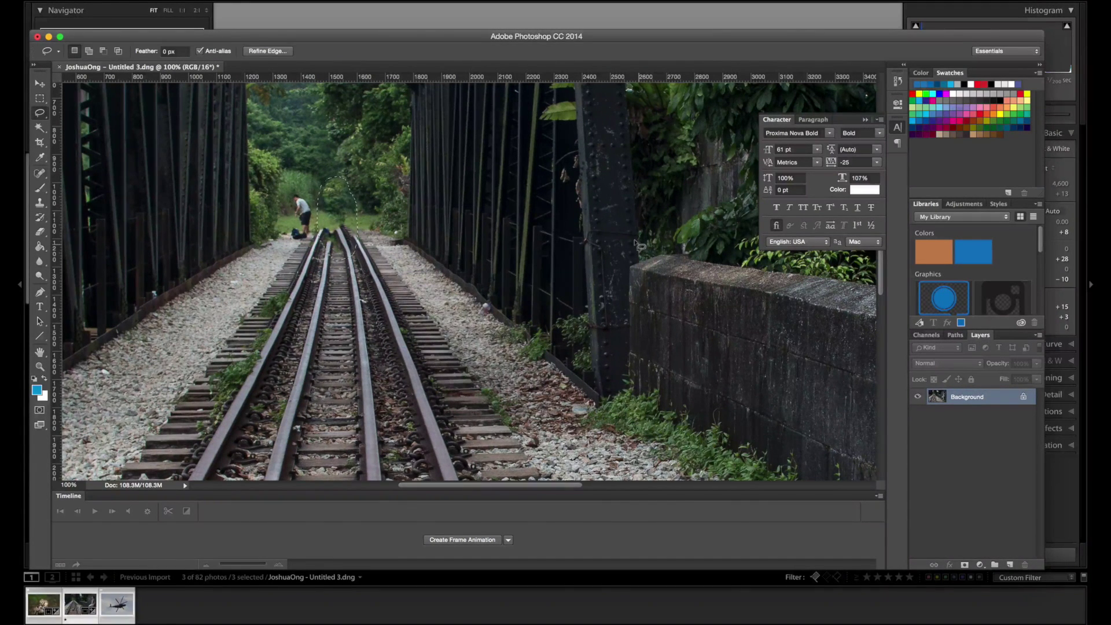
key("super+z")
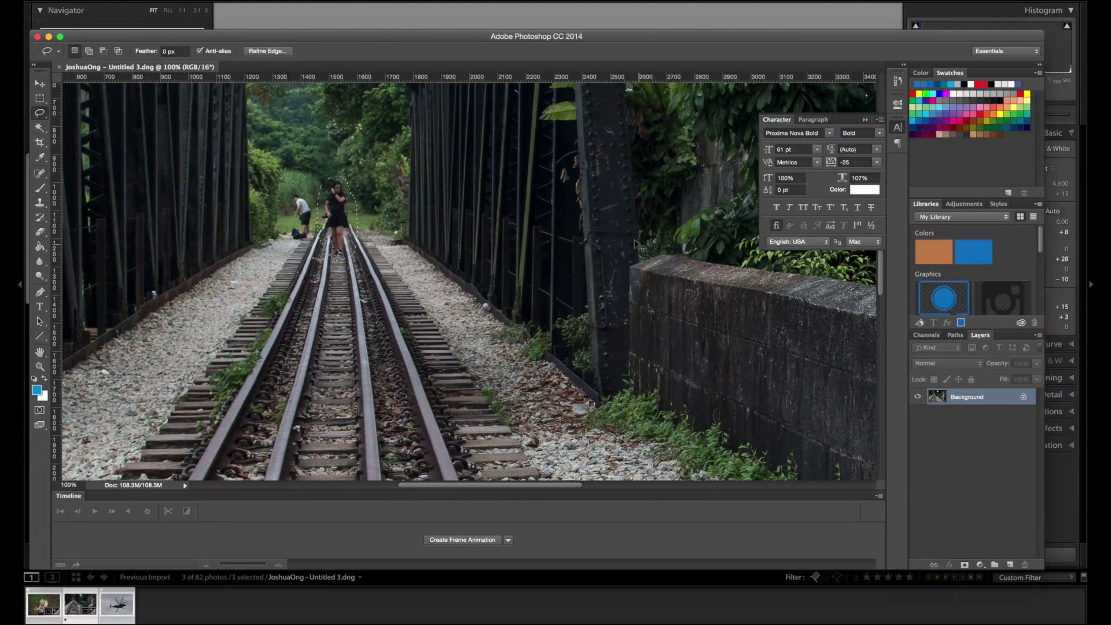
key("super+d")
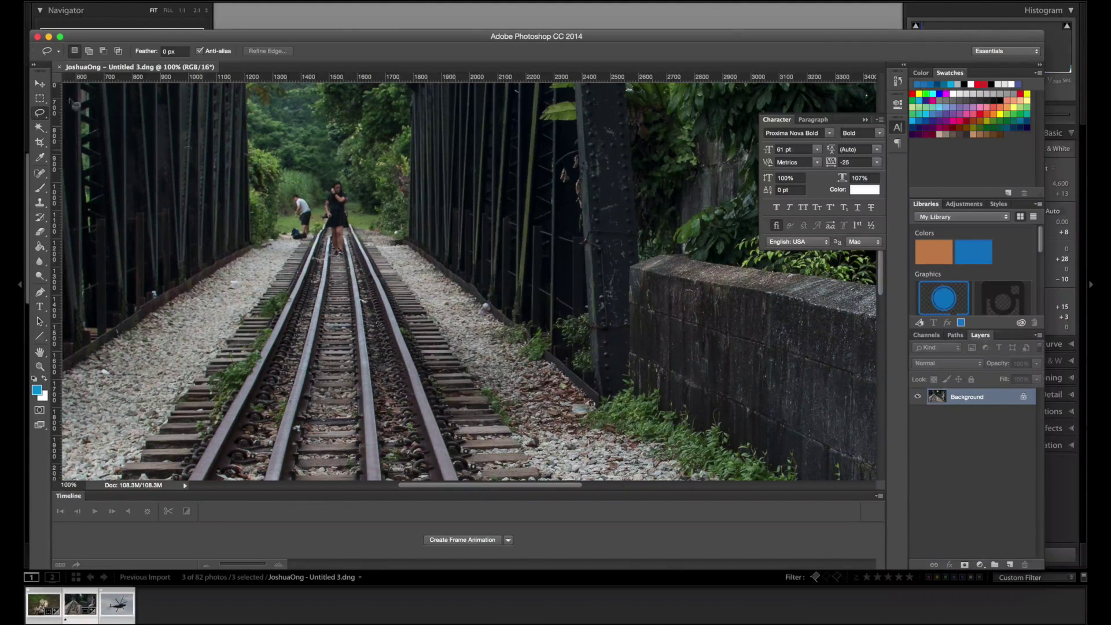
left_click(39, 98)
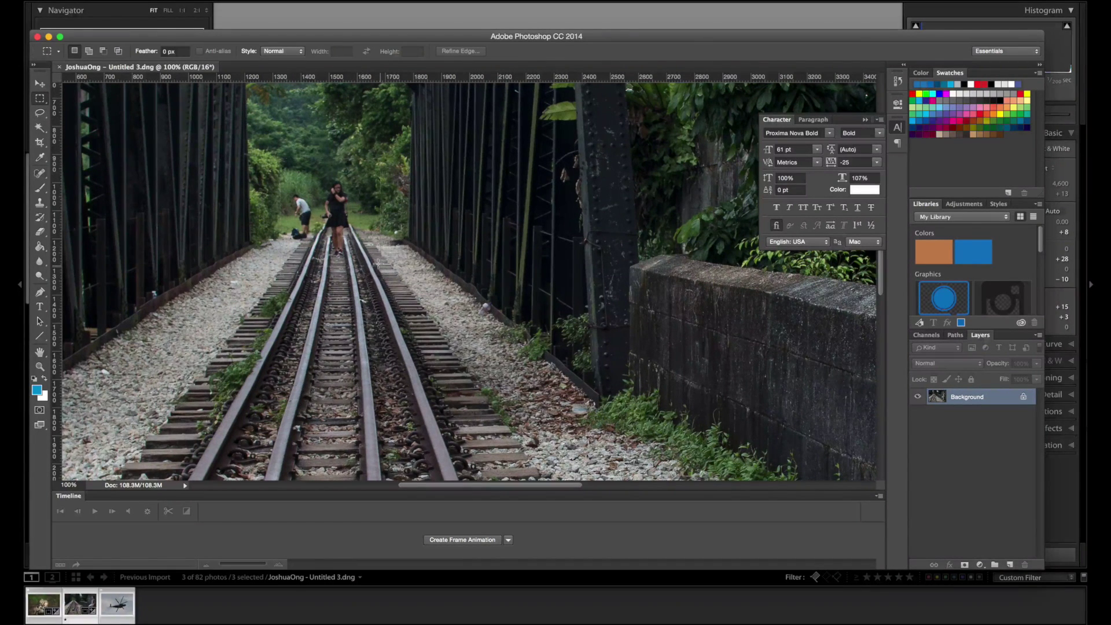
left_click_drag(378, 263, 380, 266)
right_click(353, 239)
left_click(382, 386)
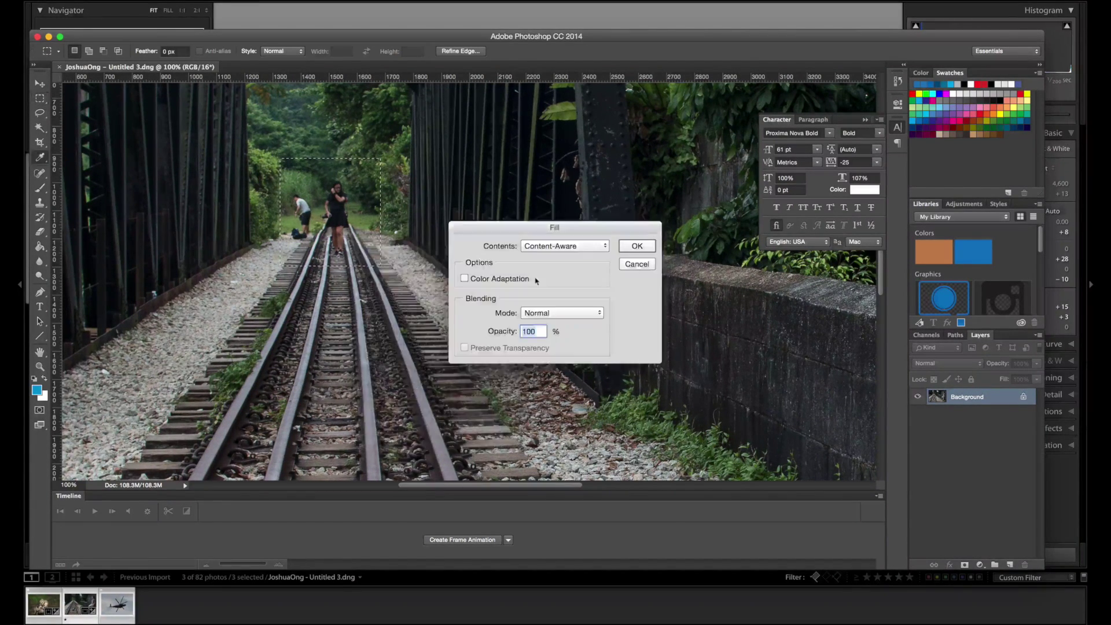
left_click(636, 246)
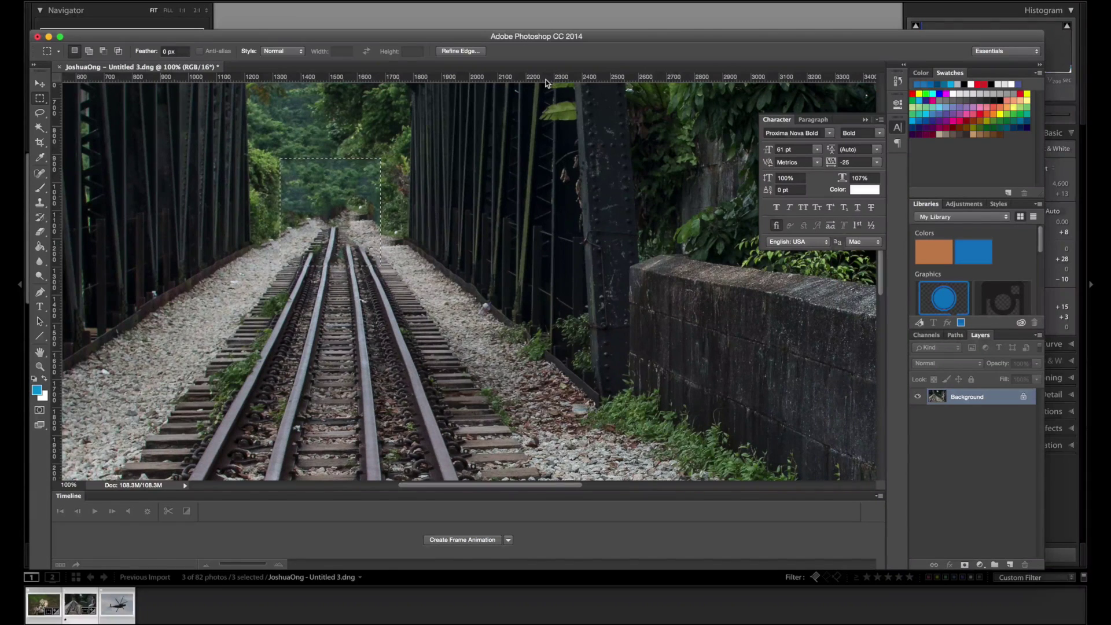
key("super+alt+z")
key("super+alt+z")
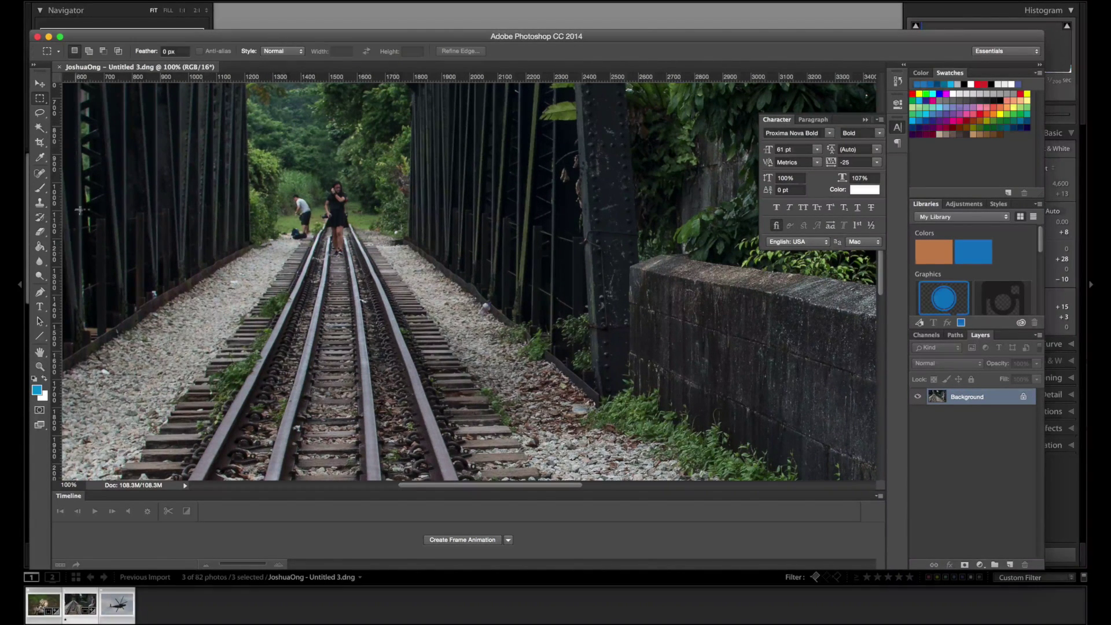
Switch to the regular Healing Brush and paint over the woman's head, torso and arm.
left_click(39, 173)
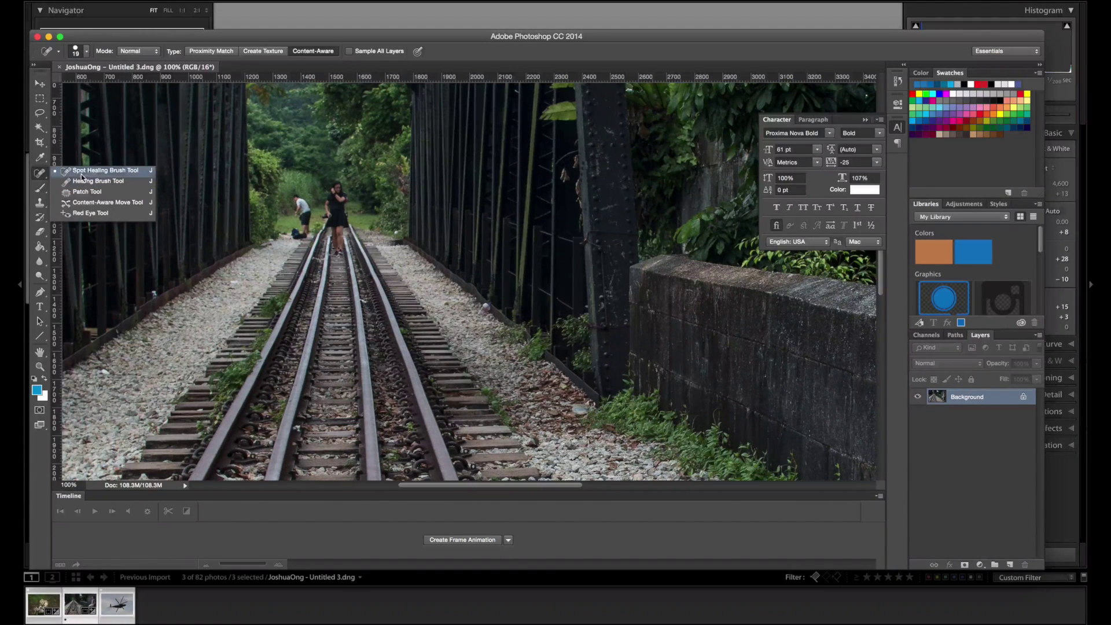
left_click(95, 181)
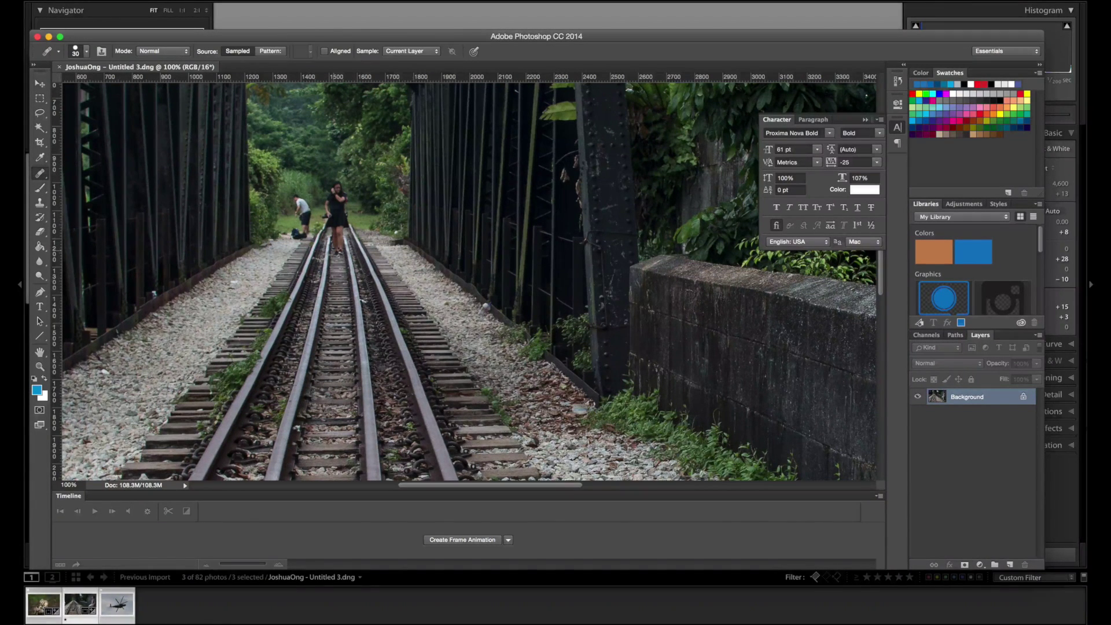
scroll(477, 280, "up", 3)
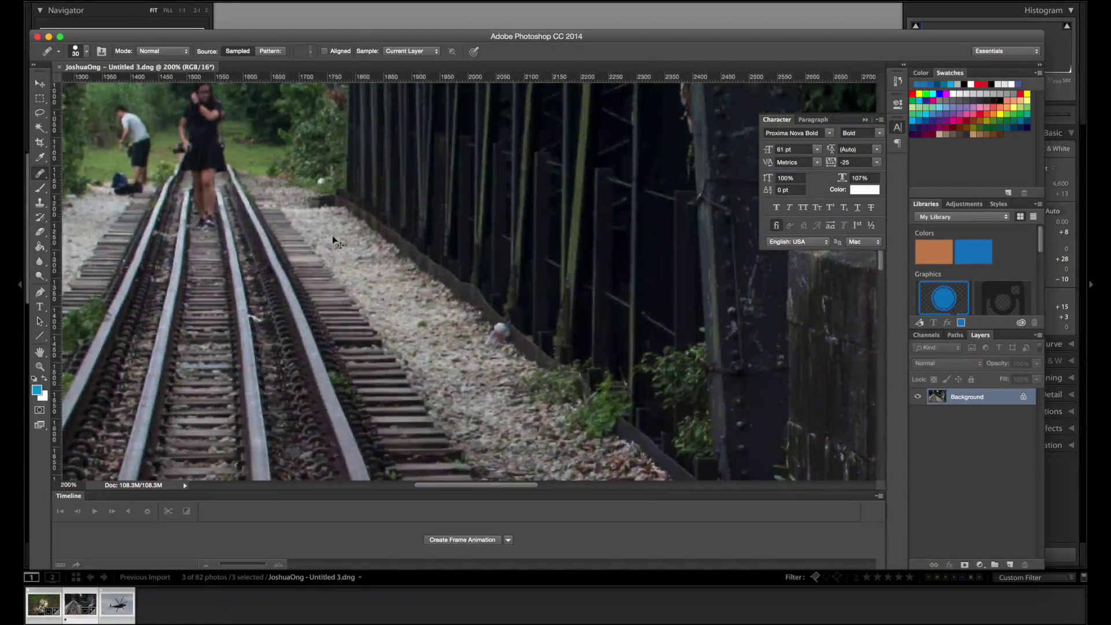
scroll(461, 485, "left", 10)
scroll(438, 355, "up", 10)
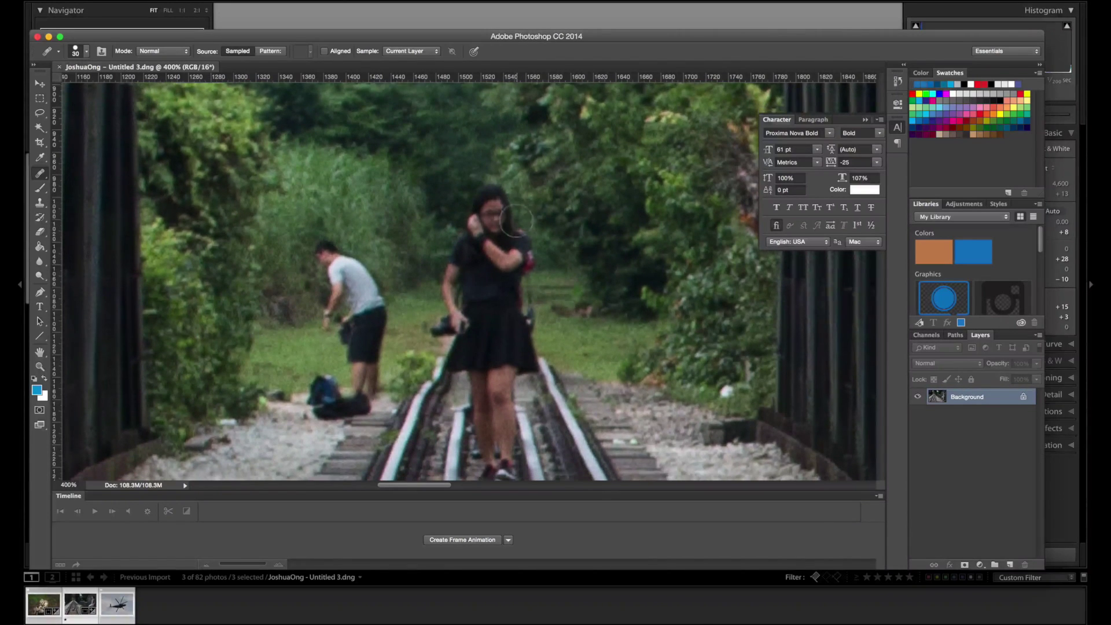
scroll(562, 171, "down", 1)
right_click(561, 171)
left_click(561, 172)
left_click(557, 176)
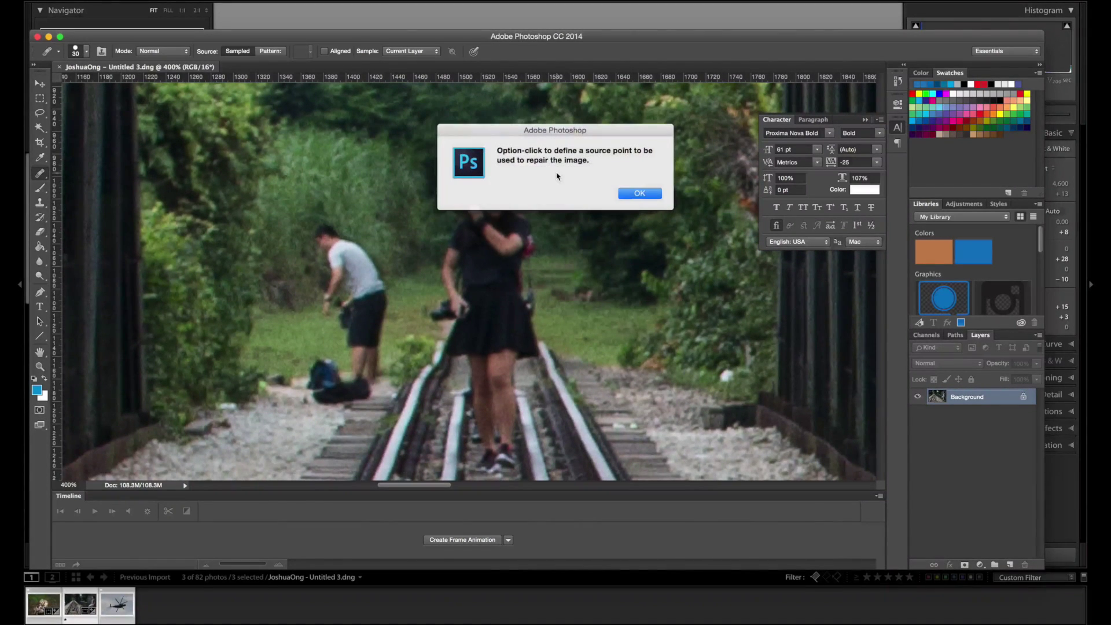
left_click(647, 193)
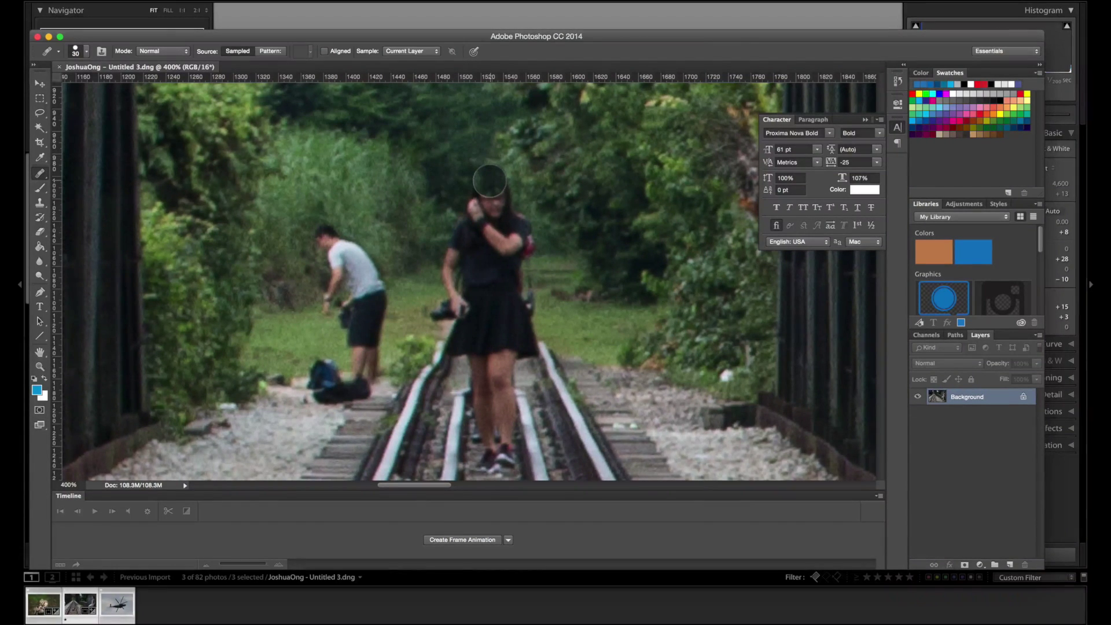
mouse_move(490, 182)
left_mouse_down()
mouse_move(492, 272)
mouse_move(490, 261)
left_mouse_up()
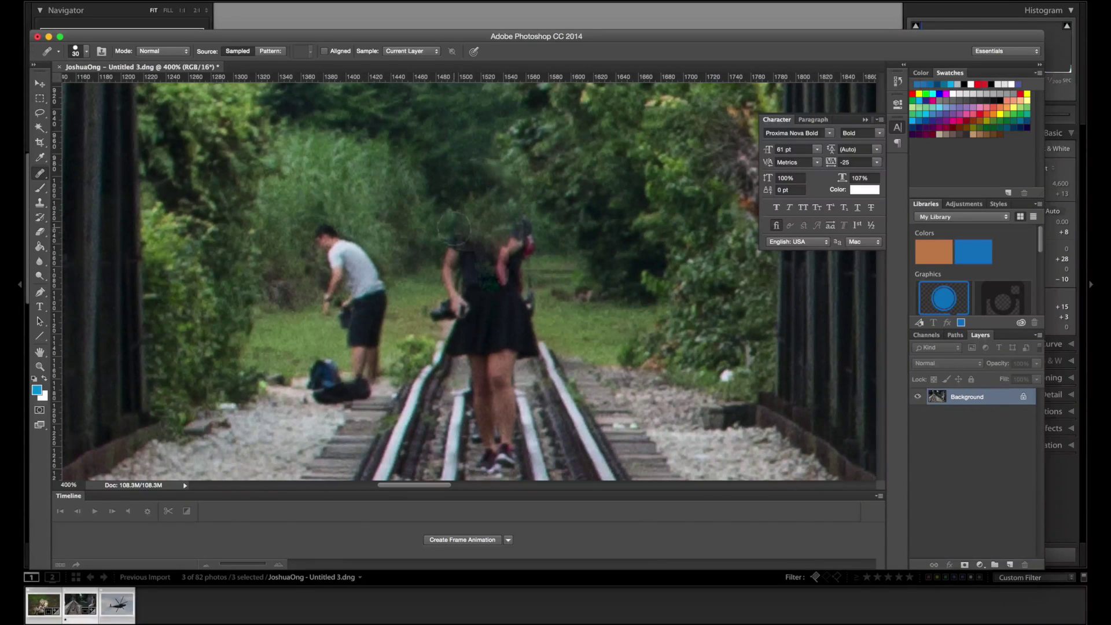
left_click_drag(455, 222, 447, 296)
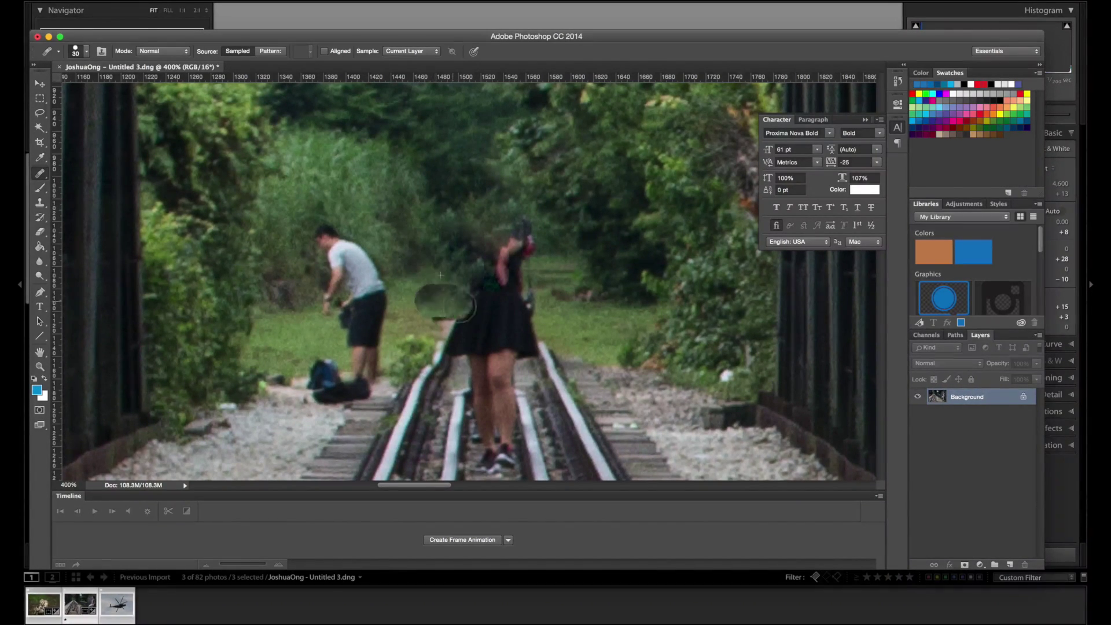
Revert the photo to its original opening snapshot in the History panel.
left_click(896, 84)
scroll(877, 106, "up", 10)
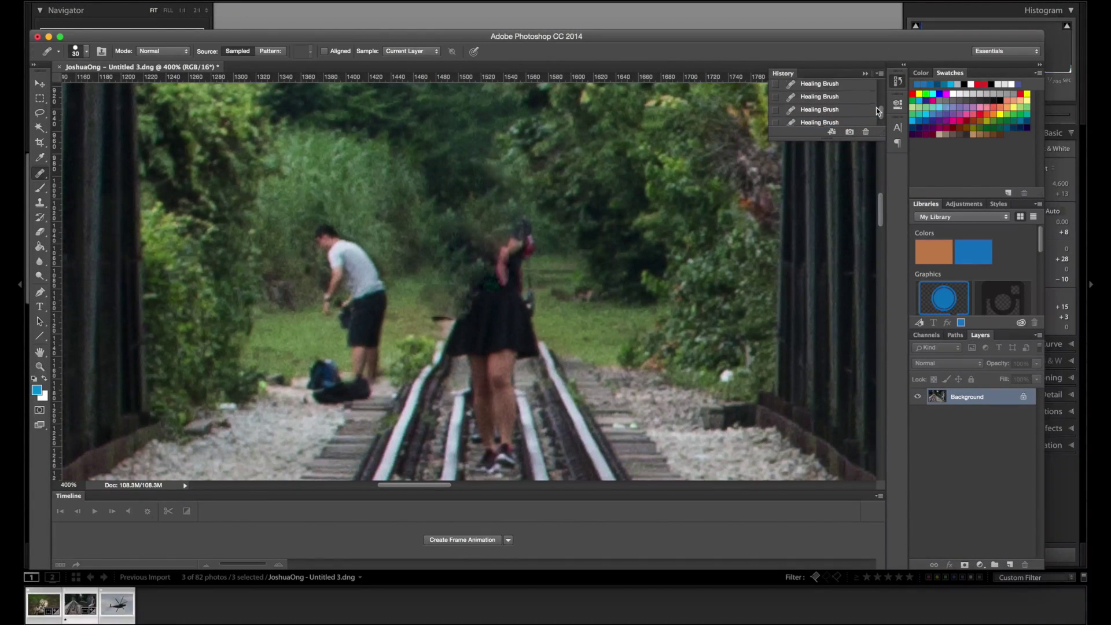
scroll(878, 111, "up", 2)
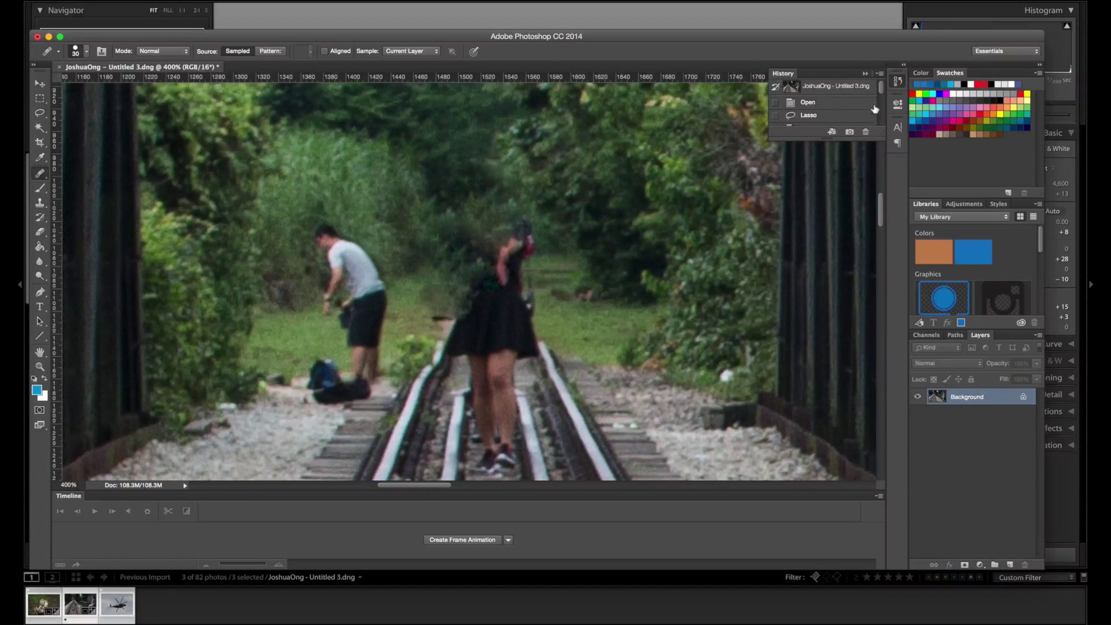
left_click(844, 87)
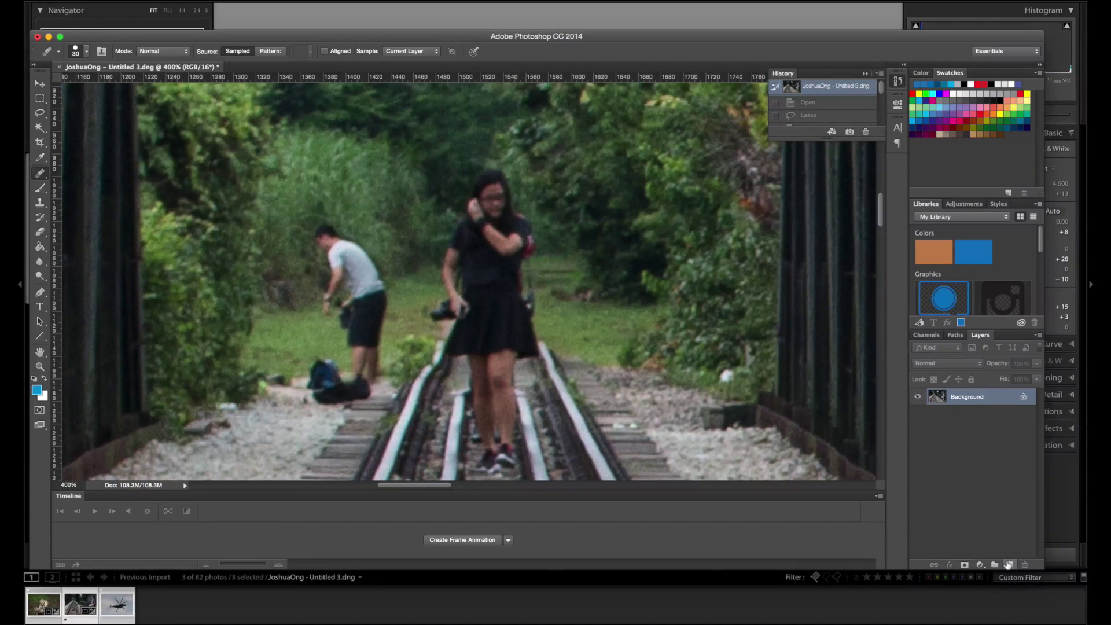
Add a new layer and set the Healing Brush to sample Current & Below.
left_click(1008, 564)
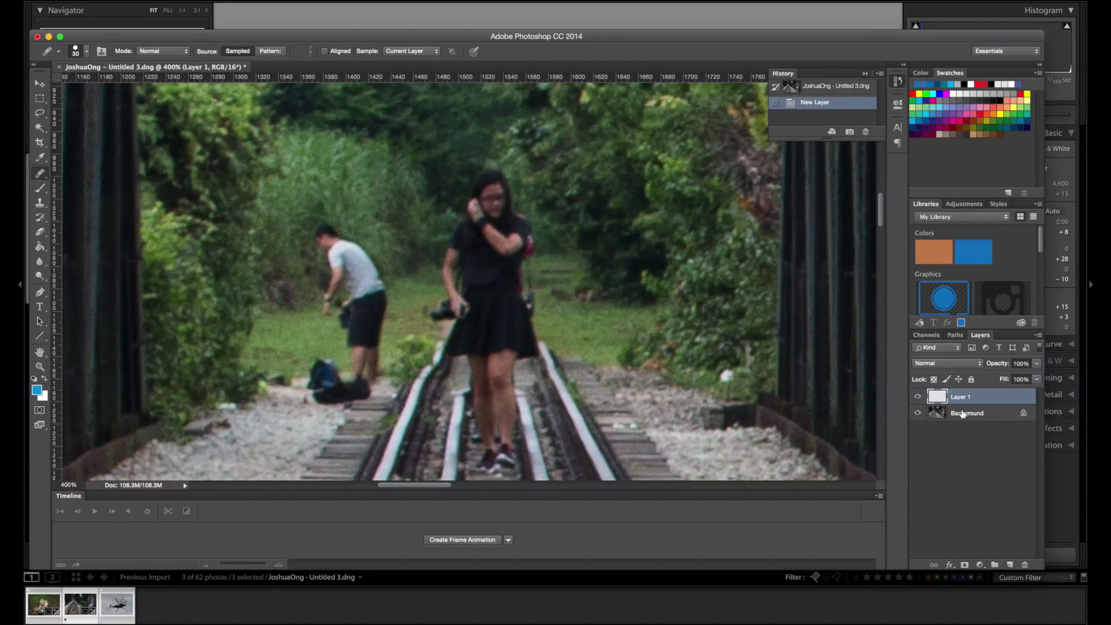
left_click(42, 175)
left_click(42, 176)
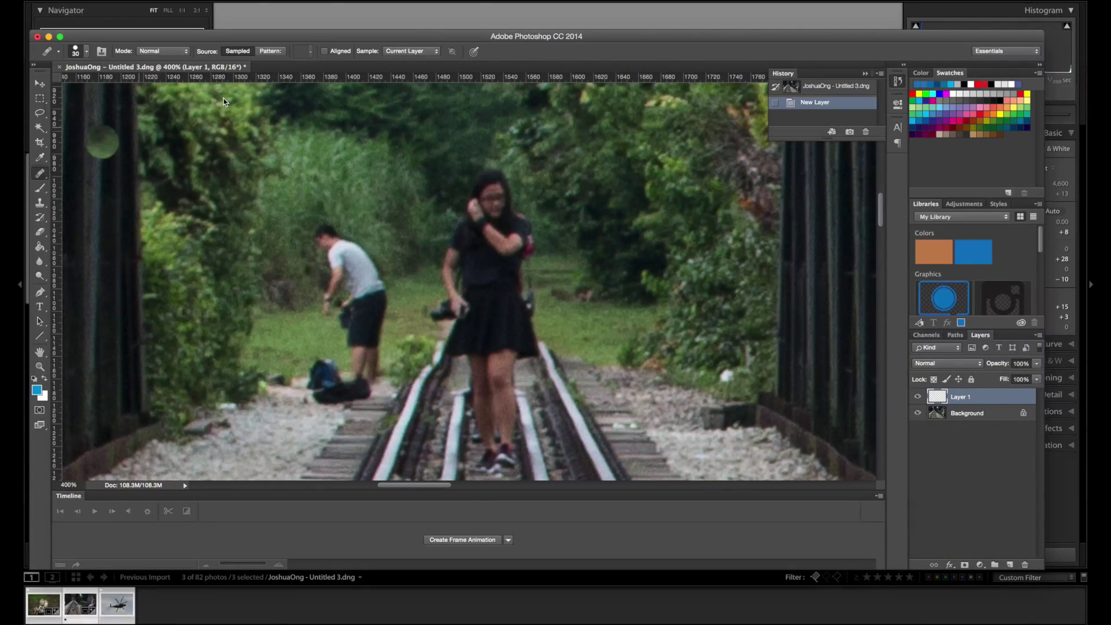
left_click(412, 51)
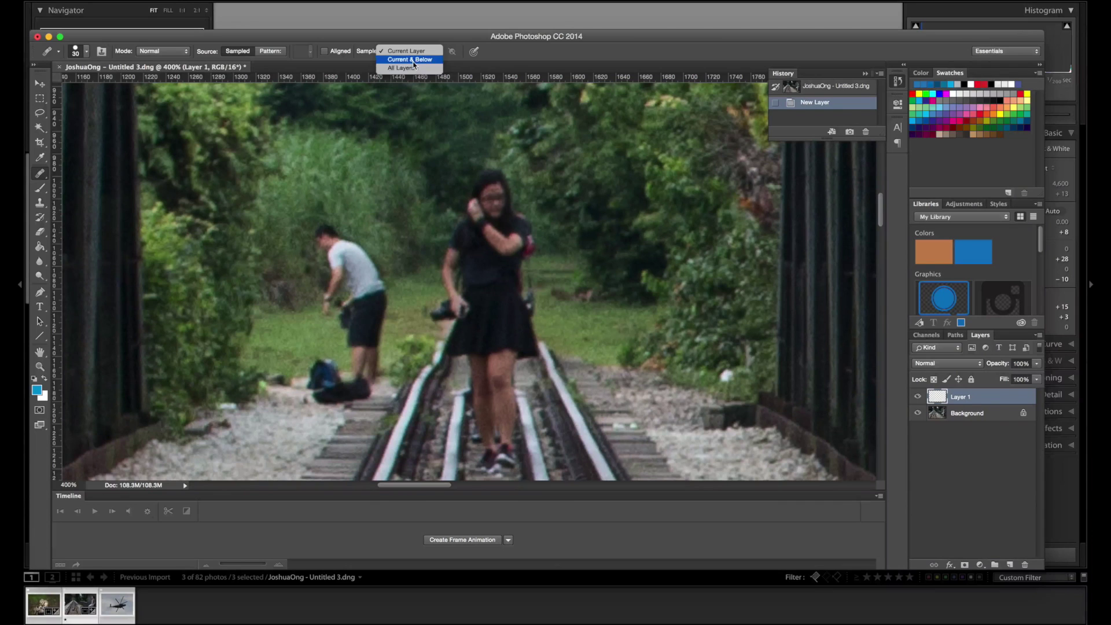
left_click(408, 60)
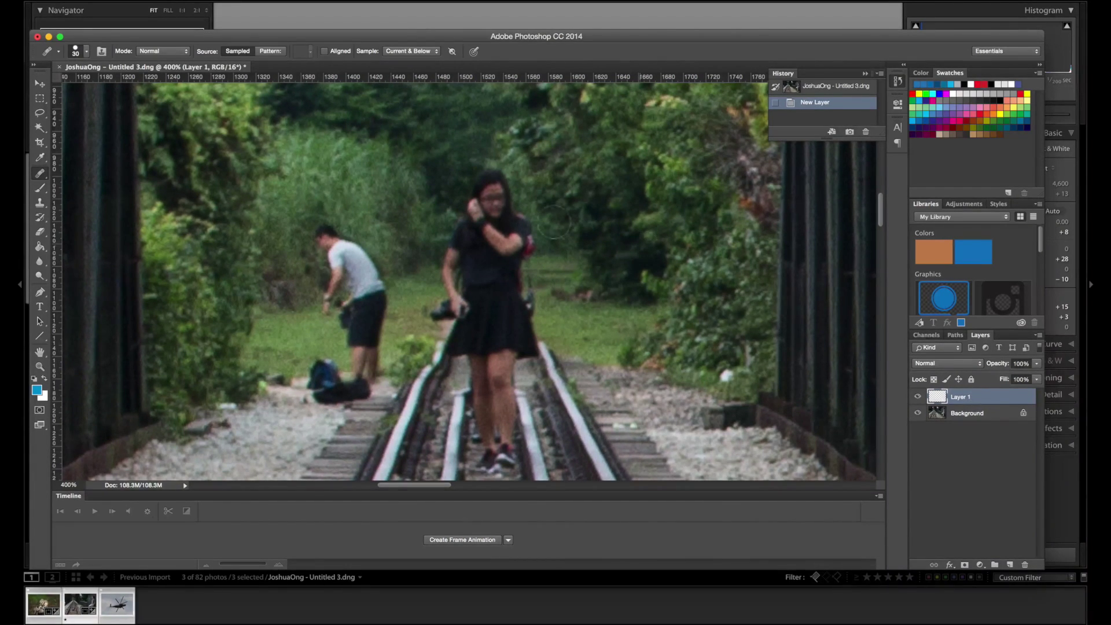
Sample nearby foliage and heal it over the woman's head and shoulder.
left_click(437, 173, "alt")
mouse_move(492, 167)
left_mouse_down()
mouse_move(474, 214)
mouse_move(491, 189)
mouse_move(499, 207)
mouse_move(486, 197)
mouse_move(461, 220)
mouse_move(500, 245)
left_mouse_up()
left_click(437, 186, "alt")
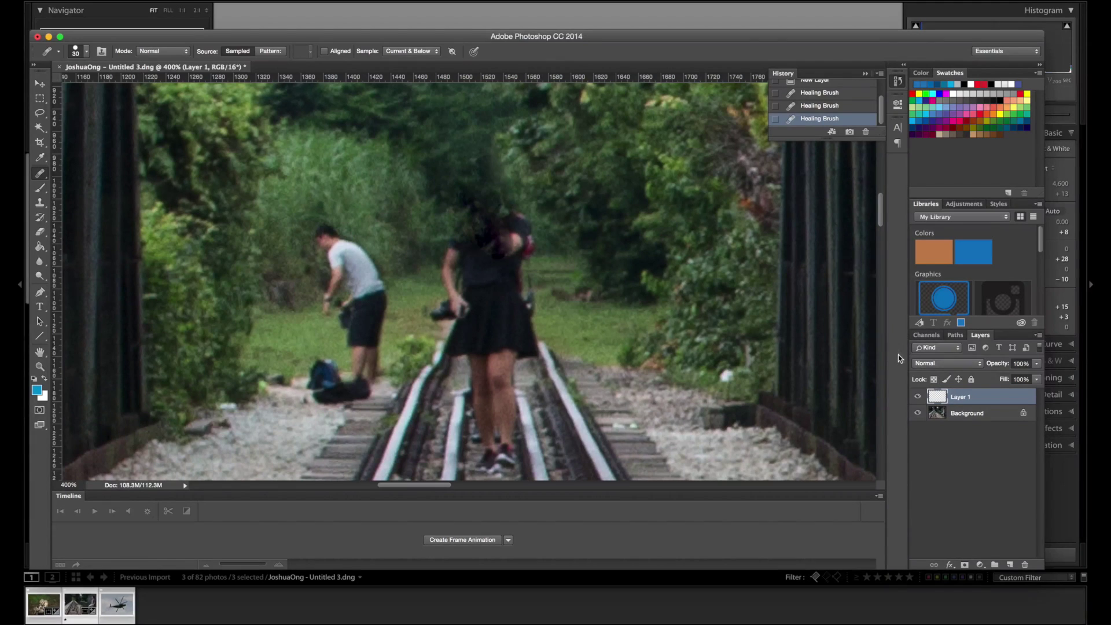
Toggle Layer 1's visibility to compare the healing against the original.
left_click(917, 397)
left_click(916, 397)
left_click(917, 397)
left_click(917, 397)
left_click(917, 397)
left_click(917, 397)
Heal away the woman's head, arm, camera and the dark patch above her head.
mouse_move(545, 264)
left_mouse_down()
mouse_move(512, 229)
mouse_move(525, 266)
mouse_move(508, 248)
left_mouse_up()
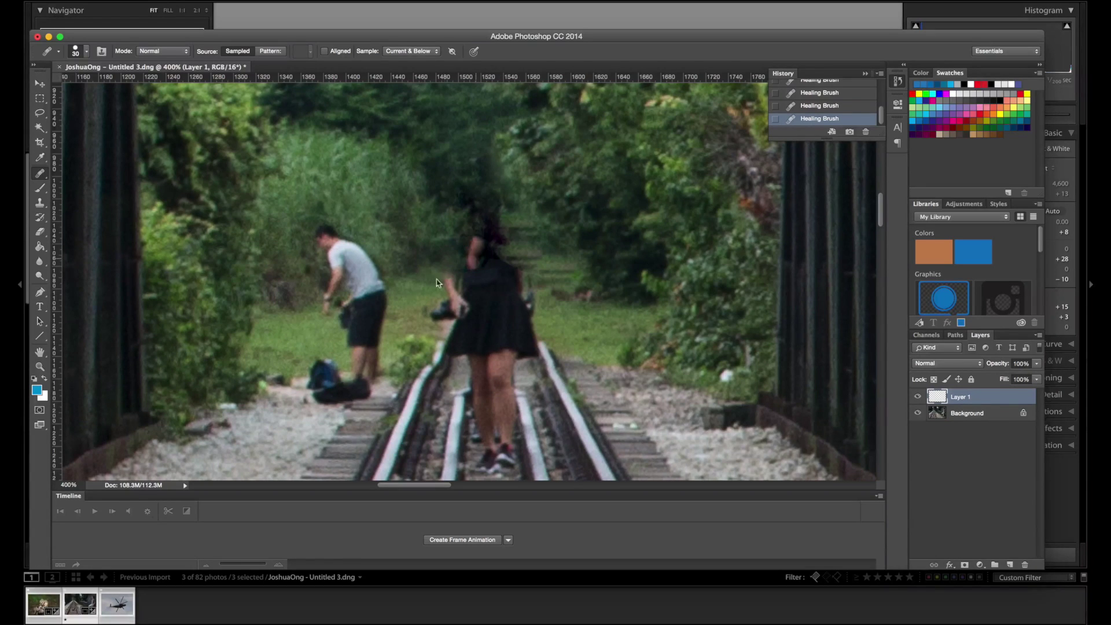
left_click_drag(437, 279, 464, 315)
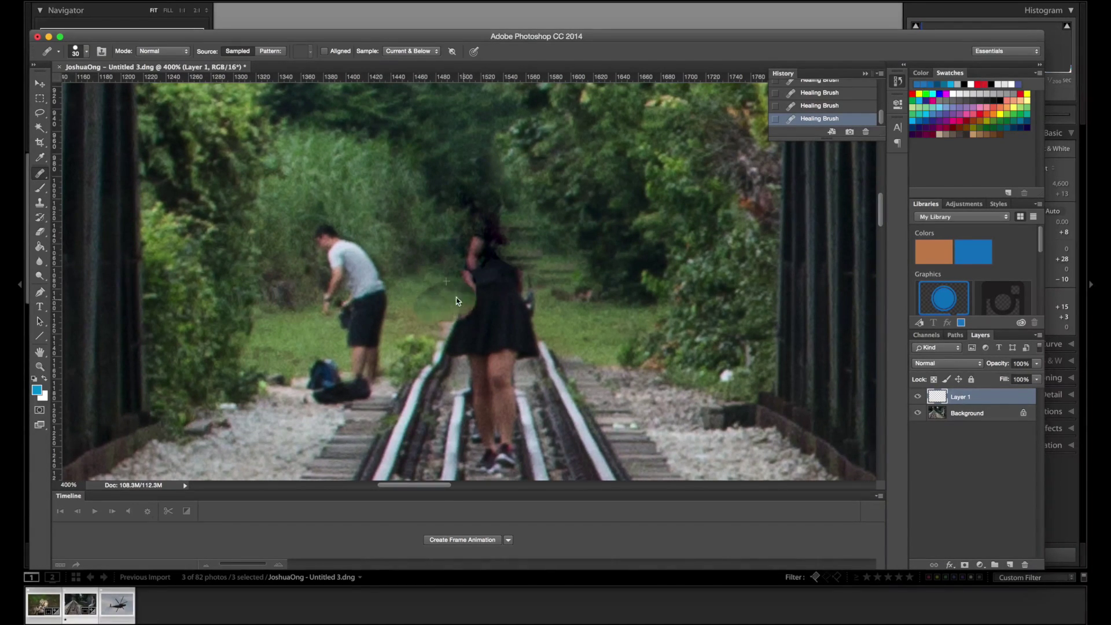
left_click_drag(449, 270, 478, 292)
mouse_move(462, 246)
left_mouse_down()
mouse_move(474, 243)
mouse_move(496, 270)
mouse_move(466, 290)
left_mouse_up()
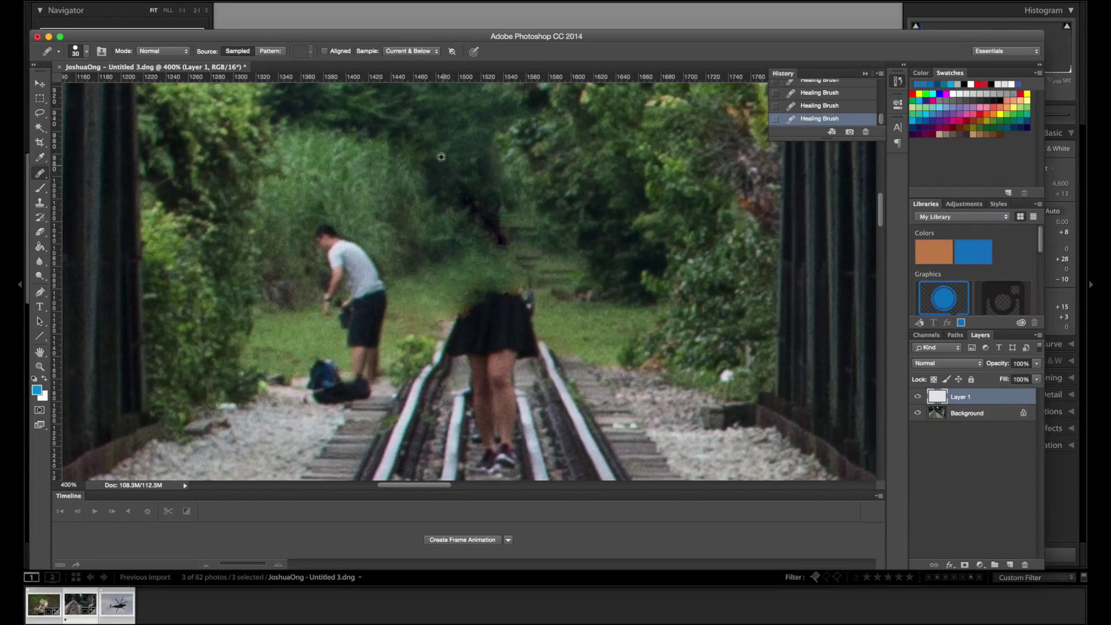
mouse_move(489, 223)
left_mouse_down()
mouse_move(467, 177)
mouse_move(482, 172)
left_mouse_up()
left_click(458, 133, "alt")
left_click_drag(483, 211, 500, 249)
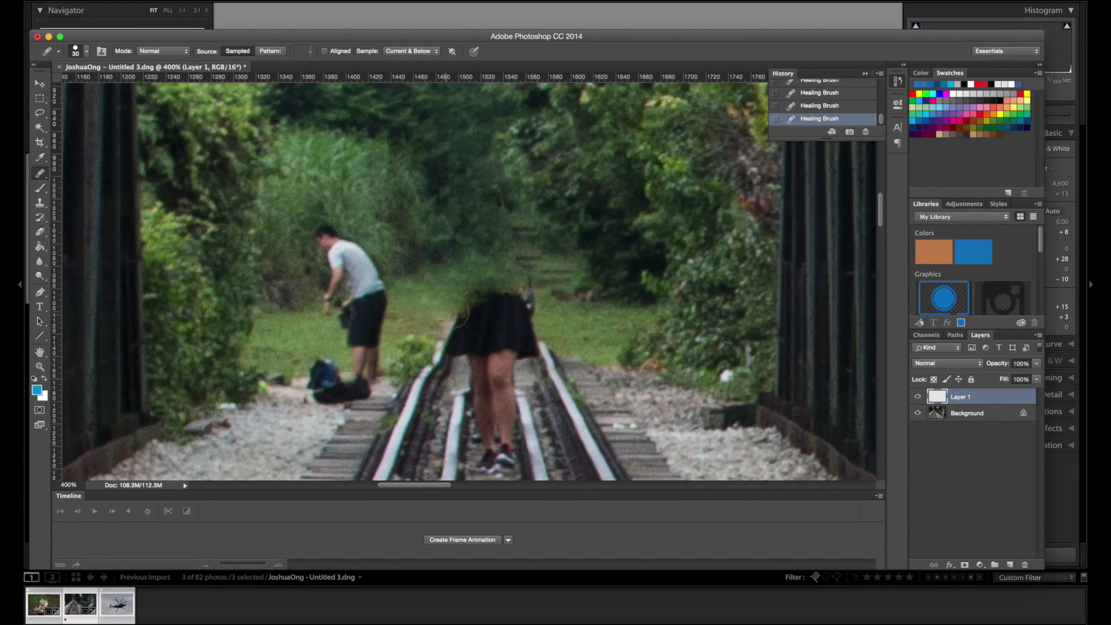
Heal the skirt area and leftover spots using fresh foliage samples.
mouse_move(460, 315)
left_mouse_down()
mouse_move(473, 292)
mouse_move(483, 306)
mouse_move(525, 296)
mouse_move(492, 307)
left_mouse_up()
left_click(556, 316, "alt")
left_click(558, 308, "alt")
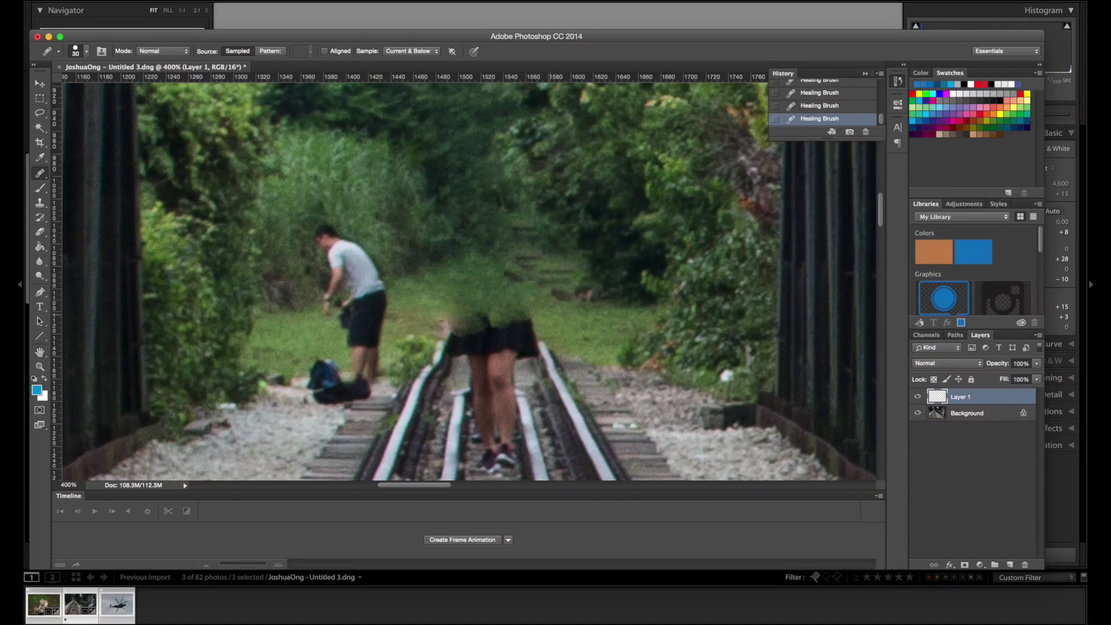
left_click(530, 346)
left_click(479, 137, "alt")
left_click(439, 418)
left_click(516, 189, "alt")
left_click(415, 391)
left_click(496, 153, "alt")
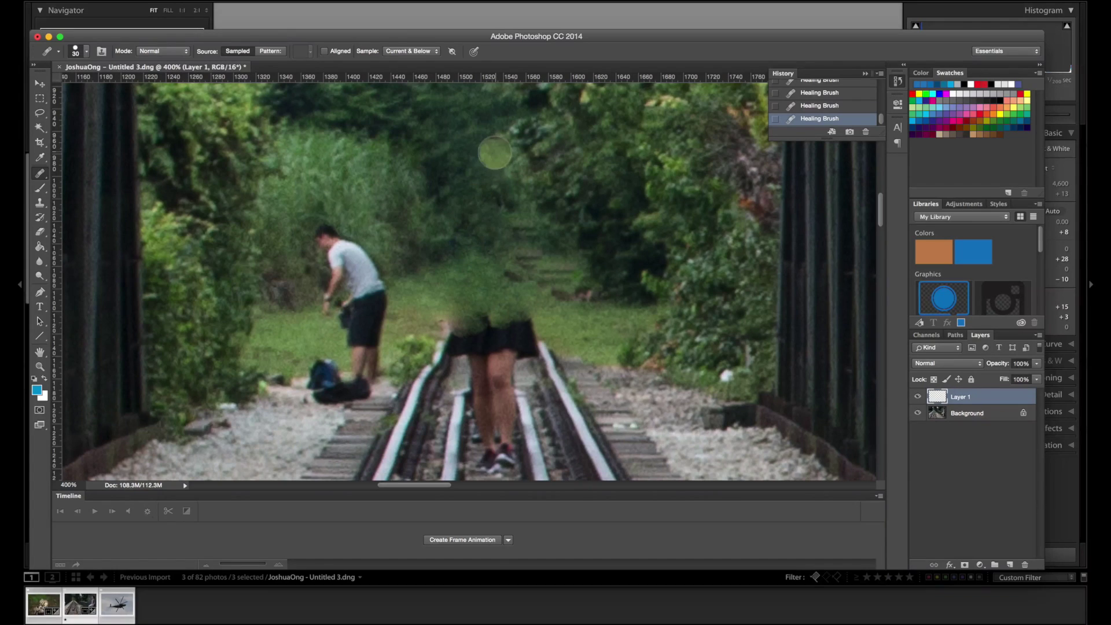
left_click(476, 330)
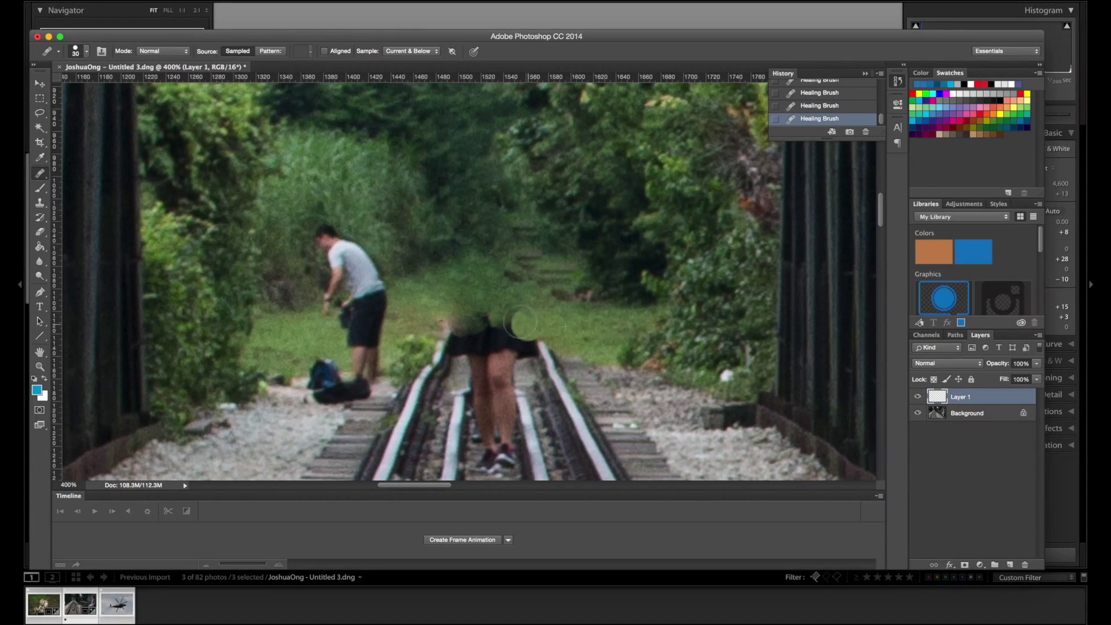
Continue the rails and grass over the woman's sneakers, legs and shorts.
left_click(412, 317, "alt")
scroll(488, 346, "down", 6)
scroll(487, 349, "up", 2)
scroll(487, 348, "up", 1)
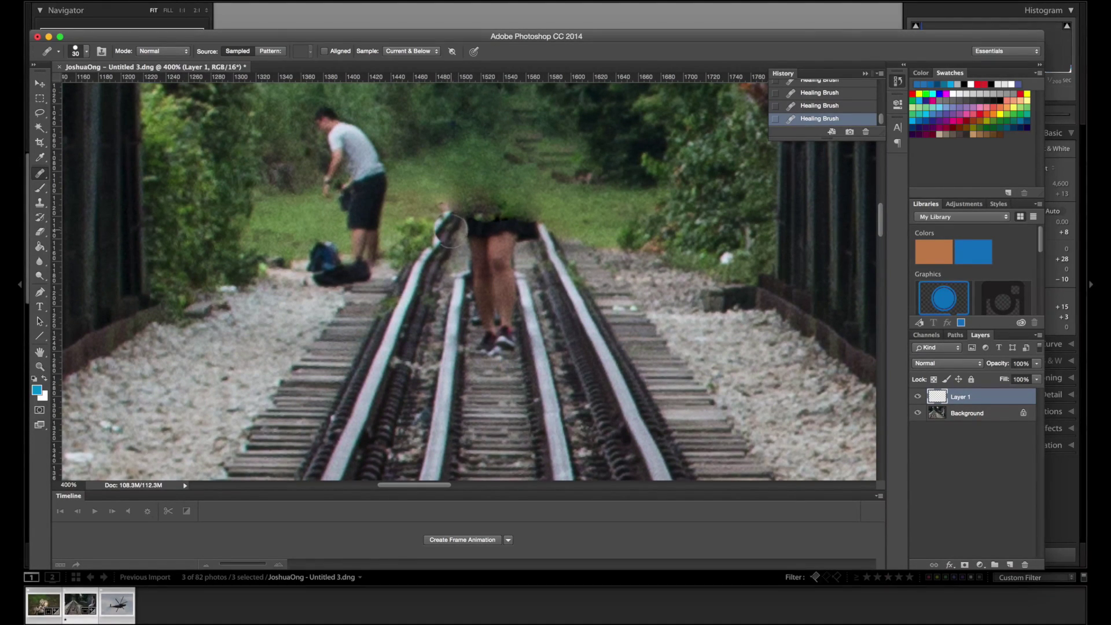
mouse_move(461, 224)
left_mouse_down()
mouse_move(456, 210)
mouse_move(460, 228)
left_mouse_up()
left_click_drag(457, 283, 461, 233)
mouse_move(487, 351)
left_mouse_down()
mouse_move(495, 333)
mouse_move(481, 288)
left_mouse_up()
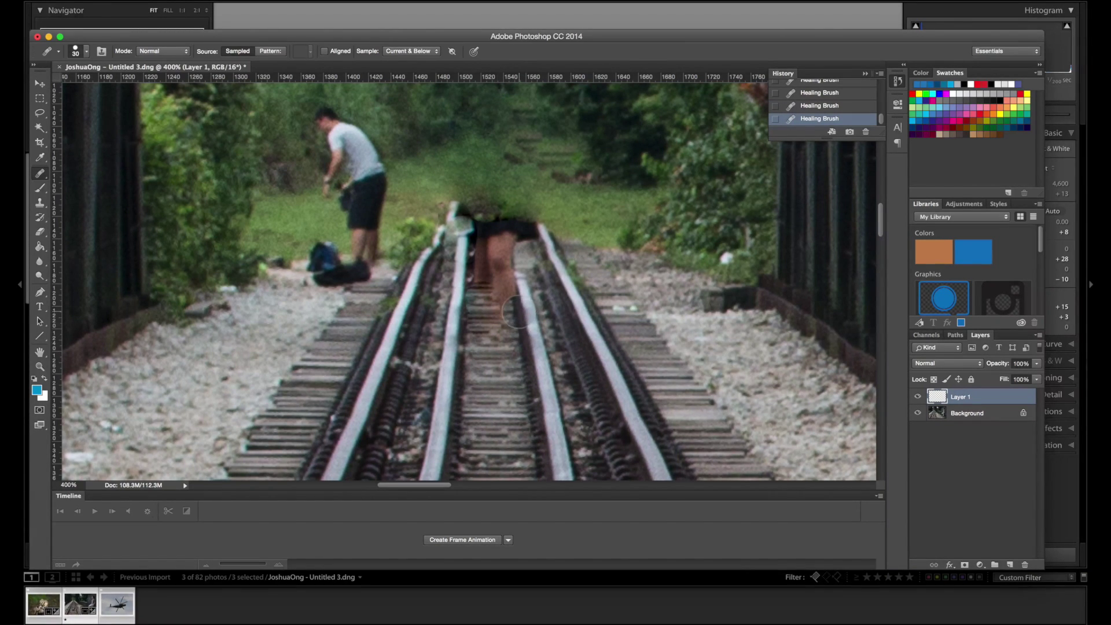
mouse_move(512, 321)
left_mouse_down()
mouse_move(489, 243)
mouse_move(512, 254)
mouse_move(527, 237)
mouse_move(457, 211)
left_mouse_up()
mouse_move(471, 315)
left_mouse_down()
mouse_move(474, 255)
mouse_move(504, 226)
left_mouse_up()
Paint out the blue-and-black bag and the man's legs, and touch up the foliage.
left_click_drag(307, 272, 365, 275)
mouse_move(309, 305)
left_mouse_down()
mouse_move(324, 243)
mouse_move(371, 196)
mouse_move(370, 243)
mouse_move(381, 173)
mouse_move(339, 119)
mouse_move(338, 180)
mouse_move(376, 174)
mouse_move(368, 148)
left_mouse_up()
left_click_drag(503, 148, 591, 185)
Zoom out to 33.3%, then back in to view the whole portrait with empty tracks.
key("super+minus")
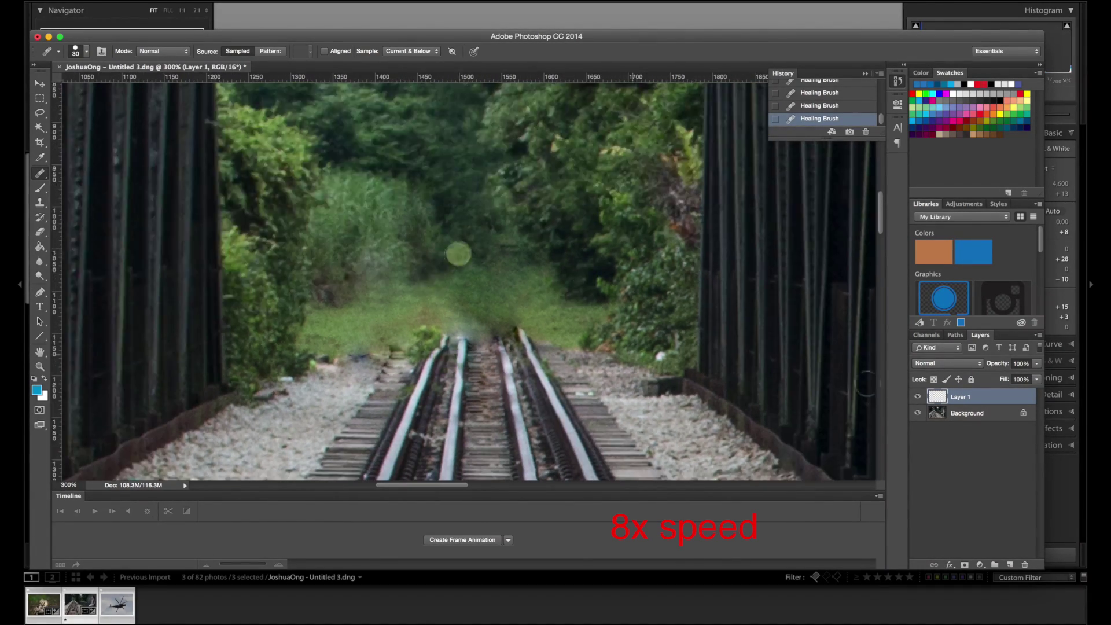
key("super+minus")
key("super+minus")
key("super+minus")
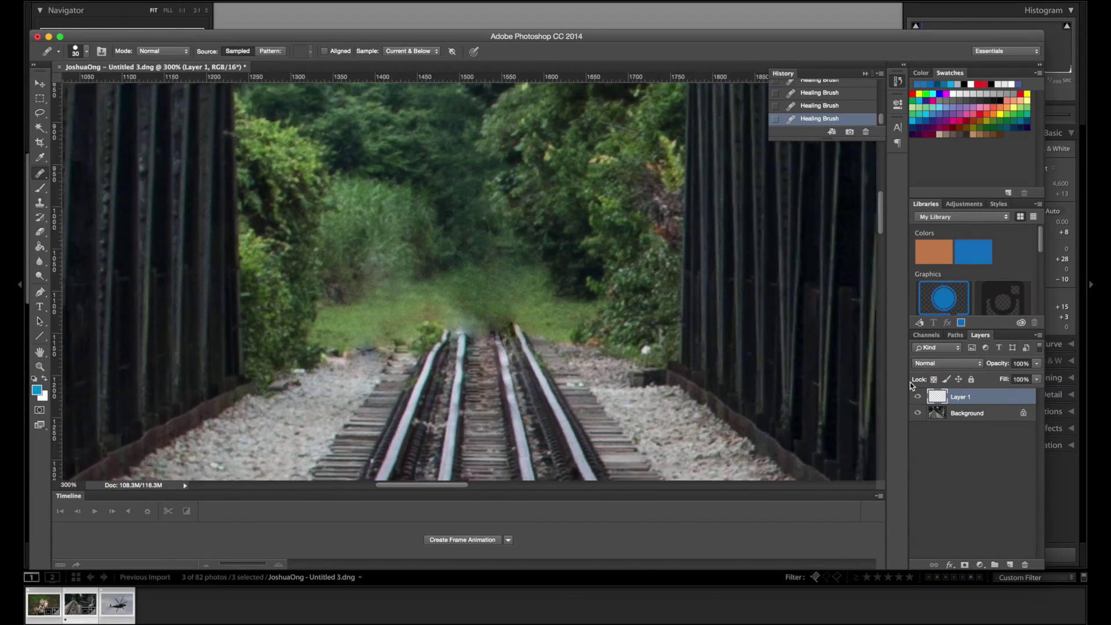
key("super+minus")
key("super+minus")
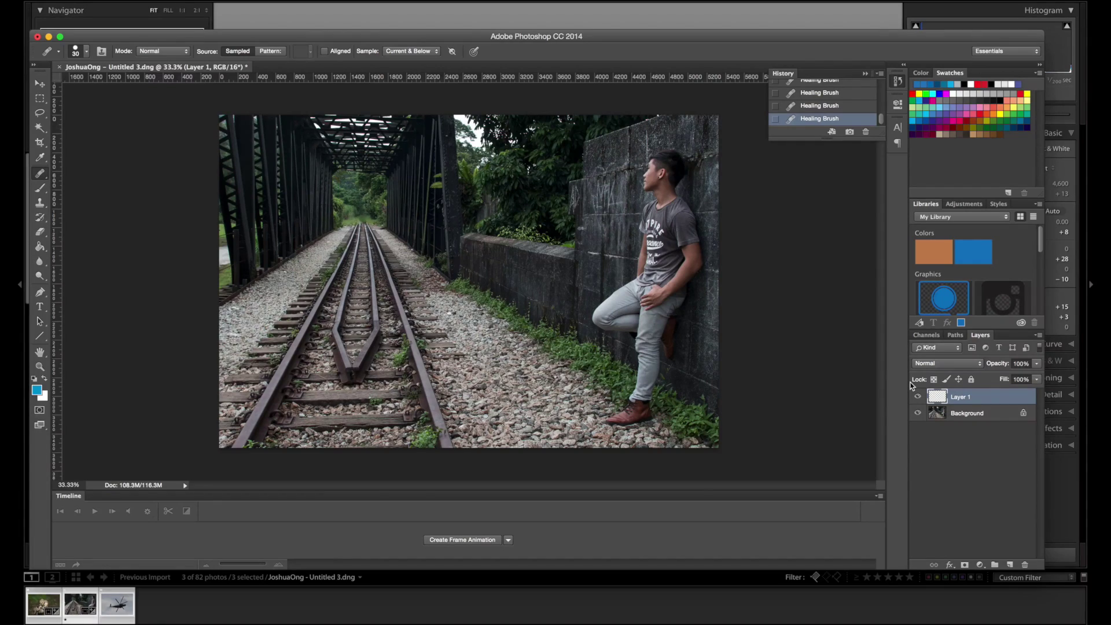
key("super+plus")
scroll(469, 281, "up", 3)
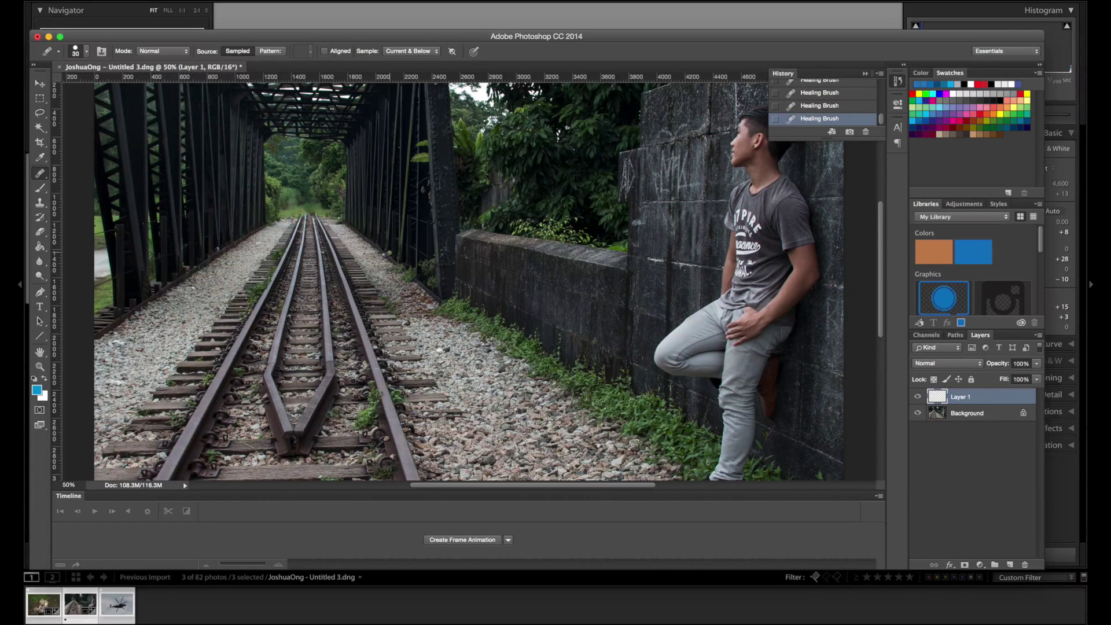
key("super+minus")
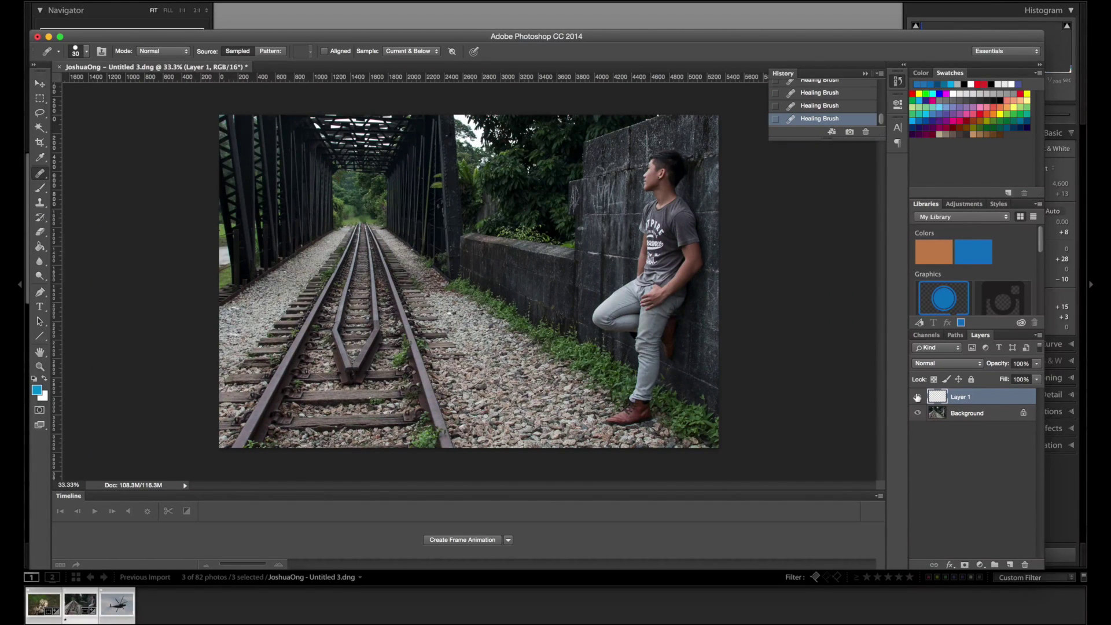
left_click(917, 397)
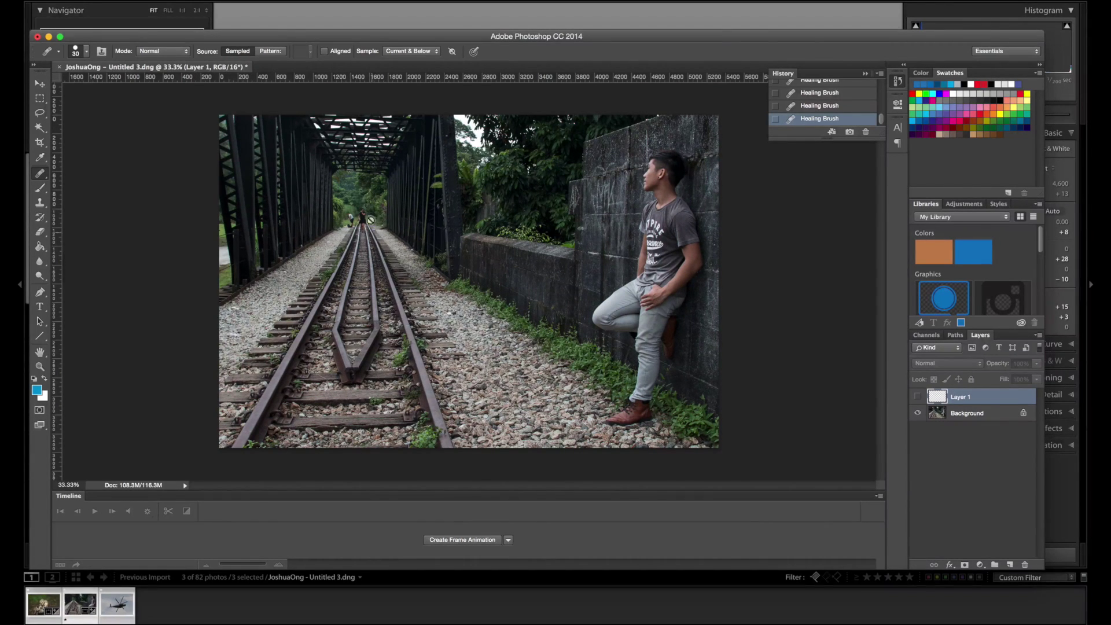
left_click(917, 396)
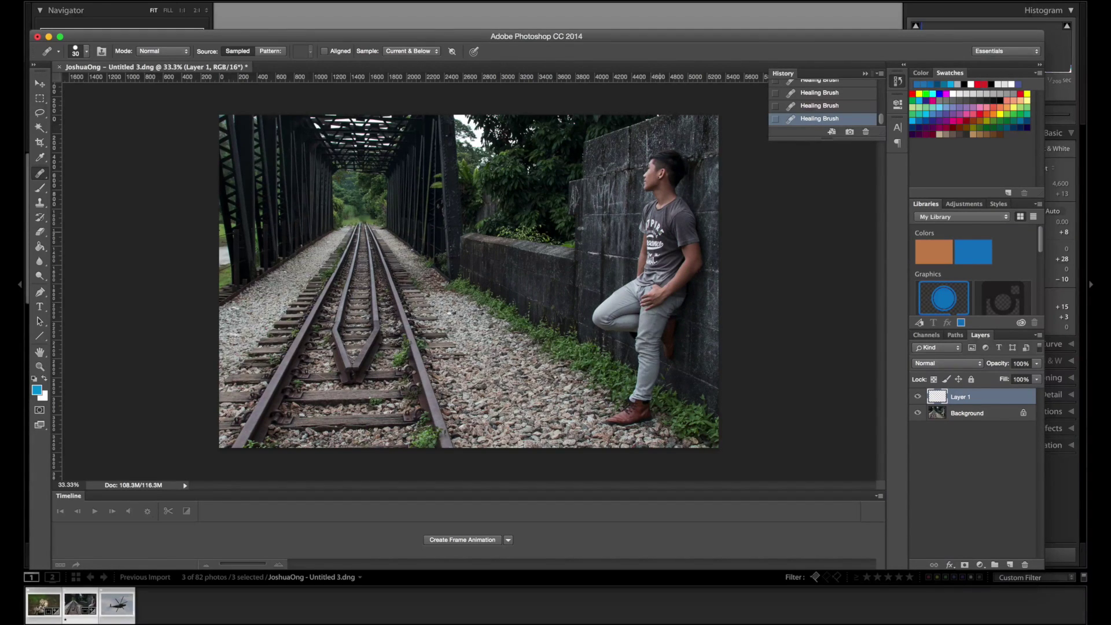
key("super+equal")
key("super+equal")
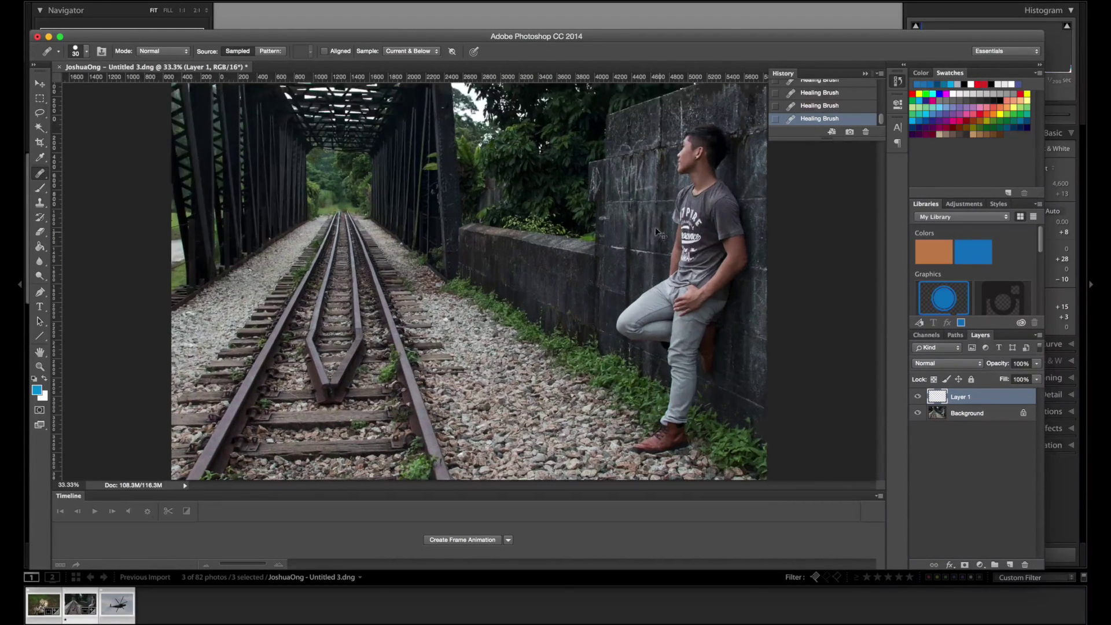
scroll(467, 281, "up", 4)
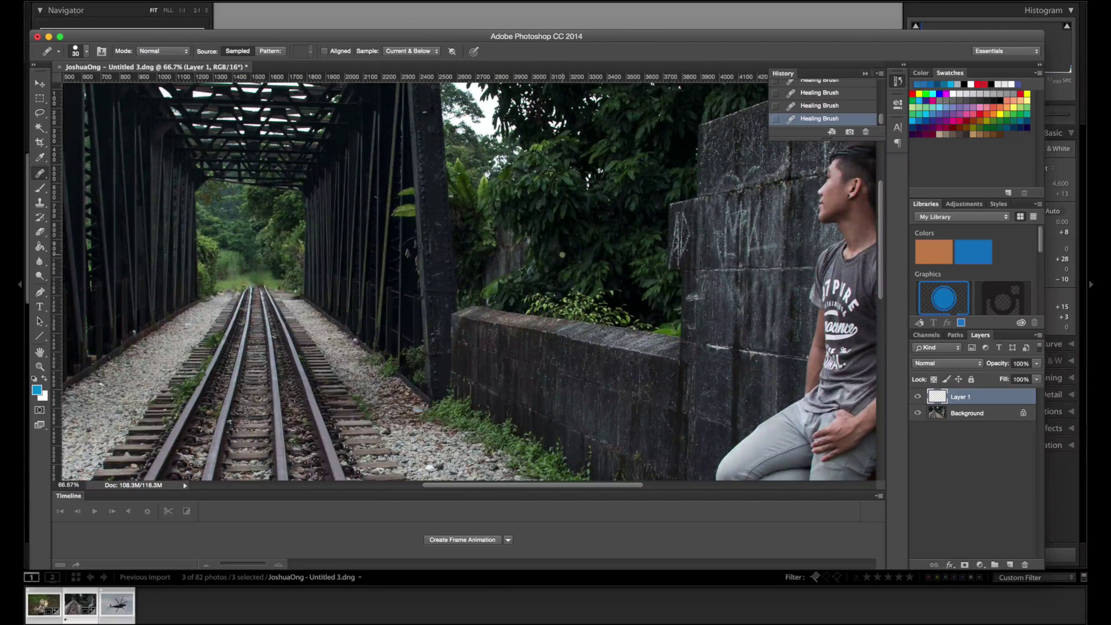
Draw a freehand lasso selection across the rails and target the Background layer.
left_click(40, 98)
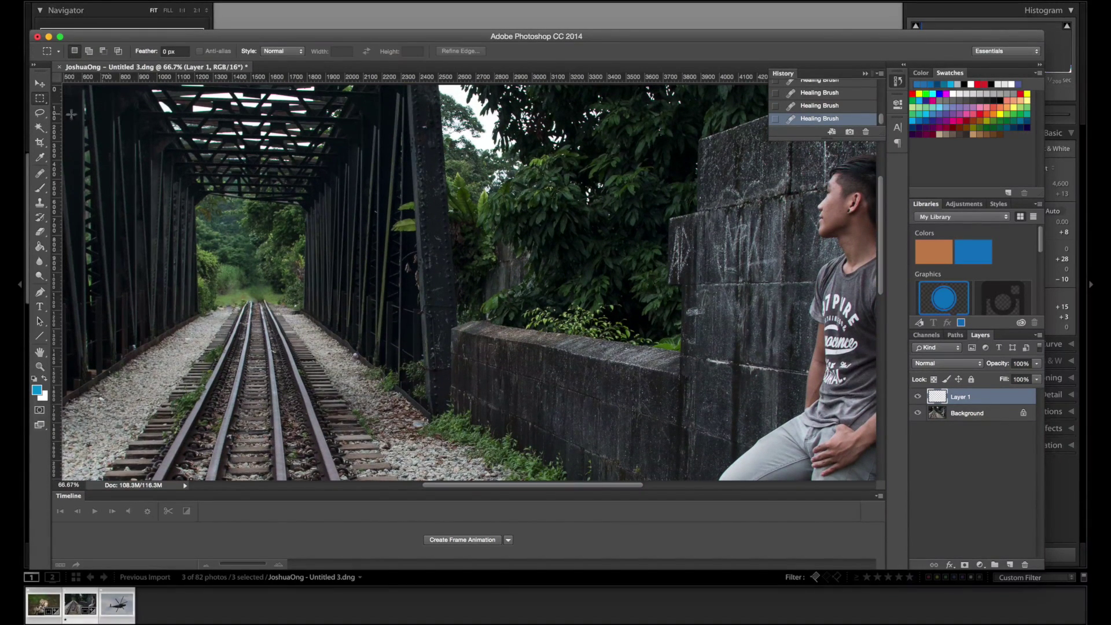
left_click(40, 113)
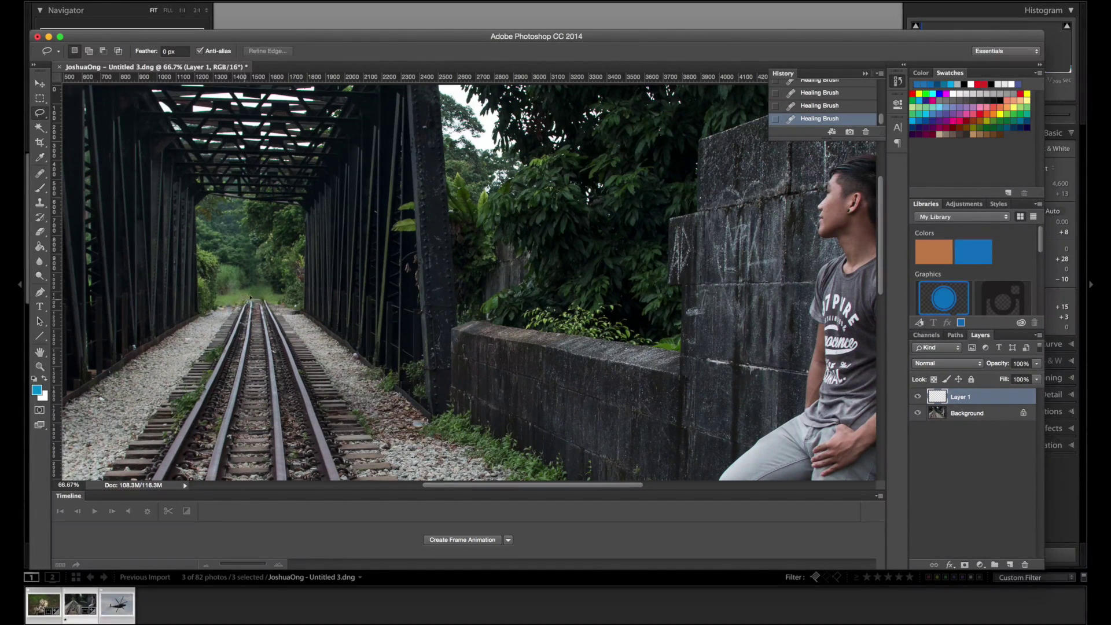
mouse_move(294, 338)
left_mouse_down()
mouse_move(231, 342)
mouse_move(246, 305)
left_mouse_up()
left_click(981, 413)
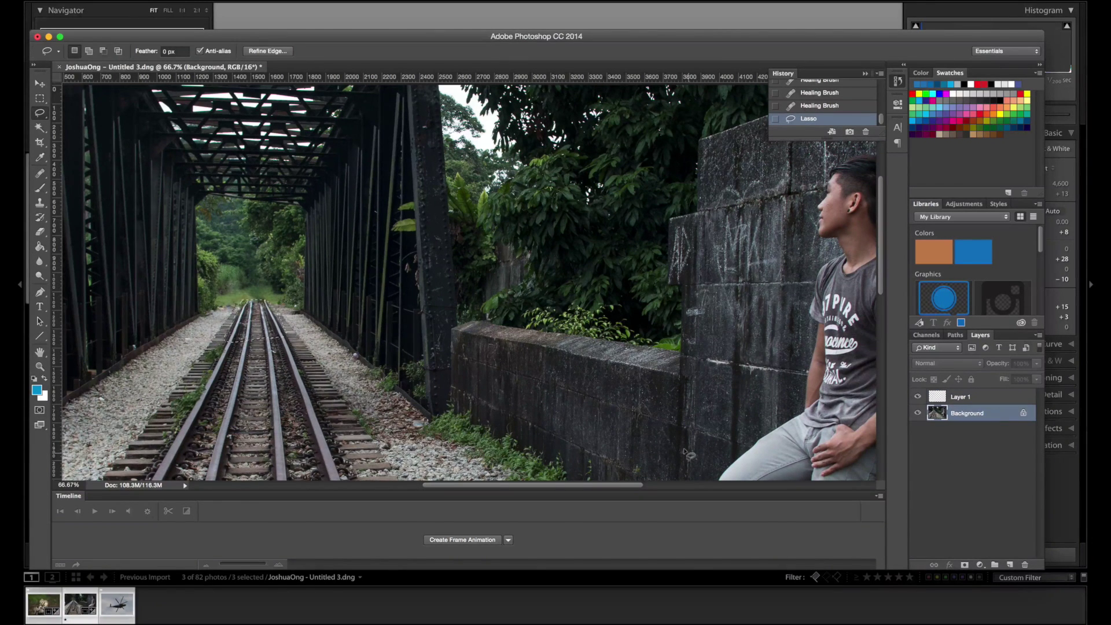
Paste the track patch as Layer 2 above Layer 1 and place it over the distant rails.
key("super+v")
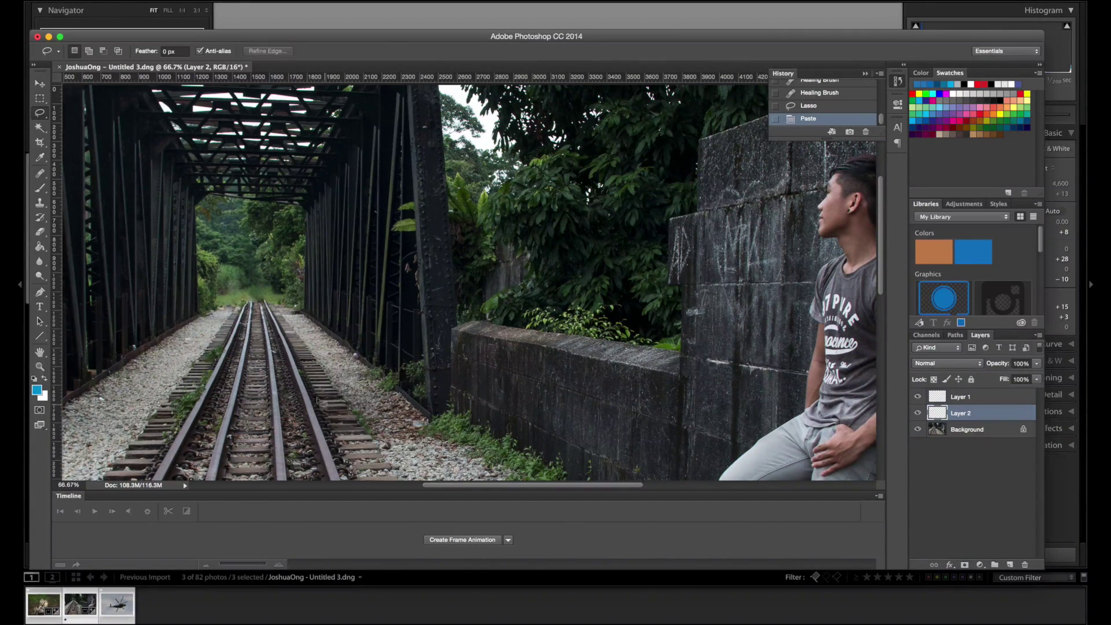
key("v")
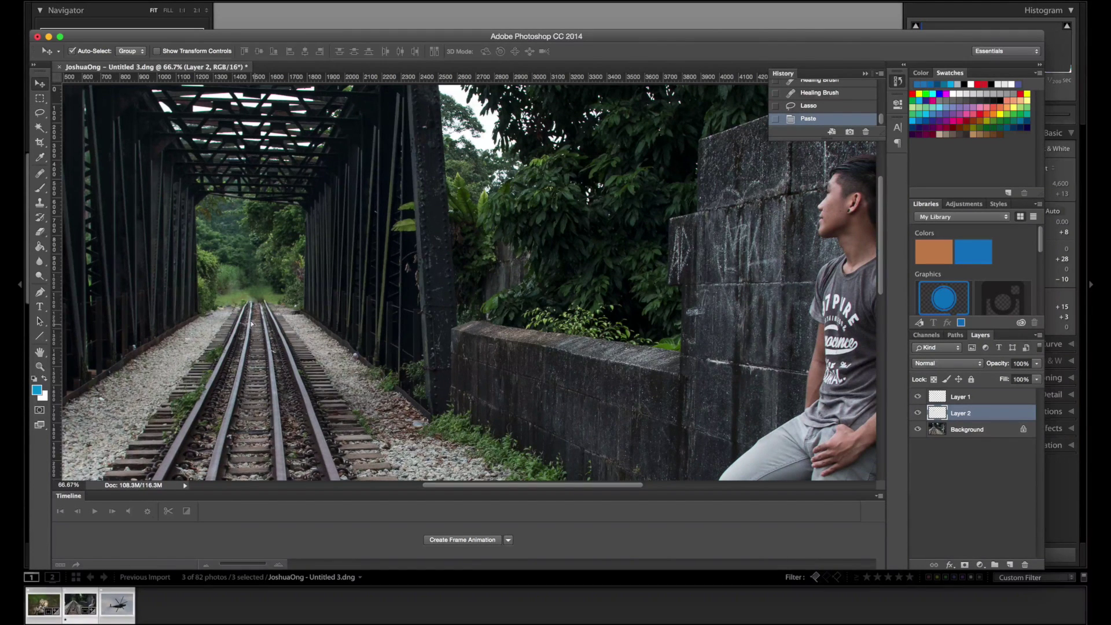
left_click_drag(252, 322, 271, 290)
left_click_drag(965, 416, 964, 398)
left_click_drag(268, 302, 266, 301)
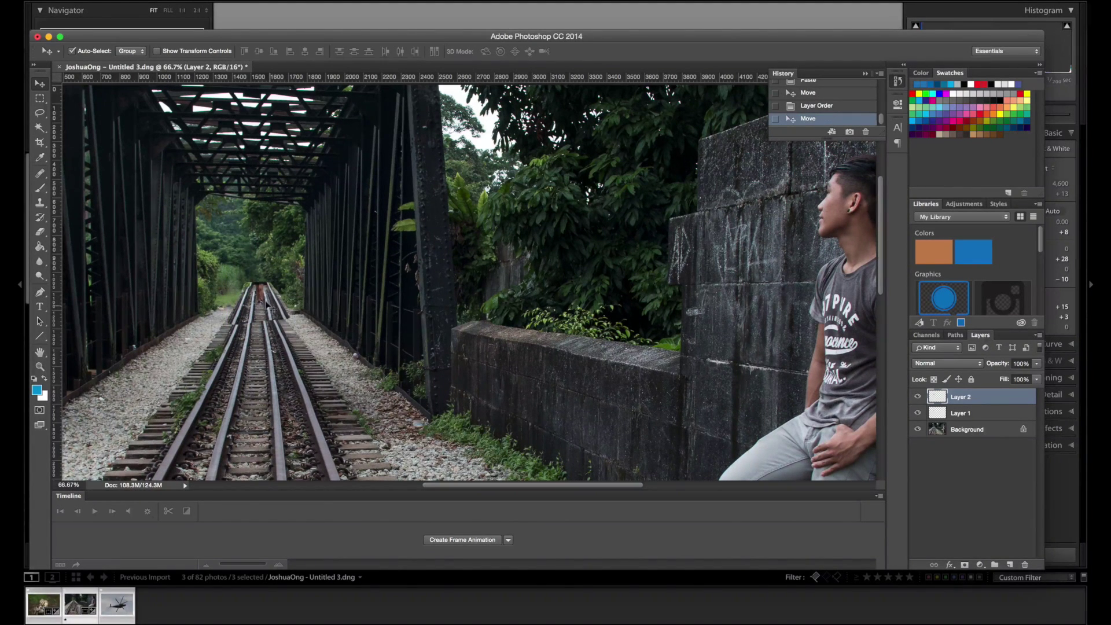
Select Layer 2 and try a Warp transform on the track patch, then cancel it.
right_click(267, 299)
left_click(272, 300)
left_click(129, 7)
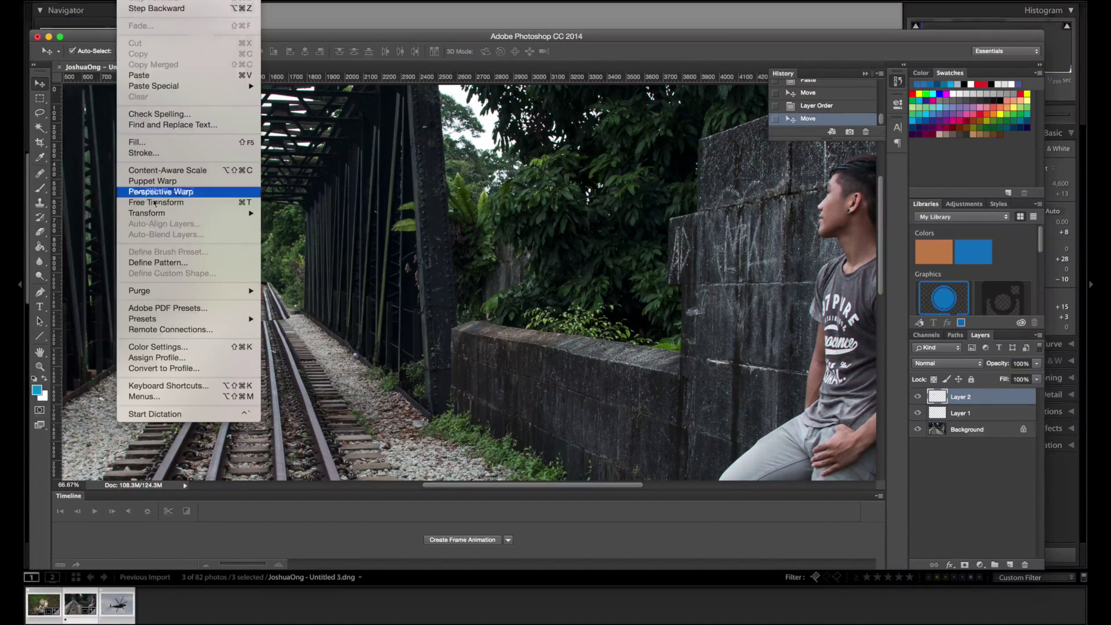
mouse_move(159, 217)
left_click(283, 283)
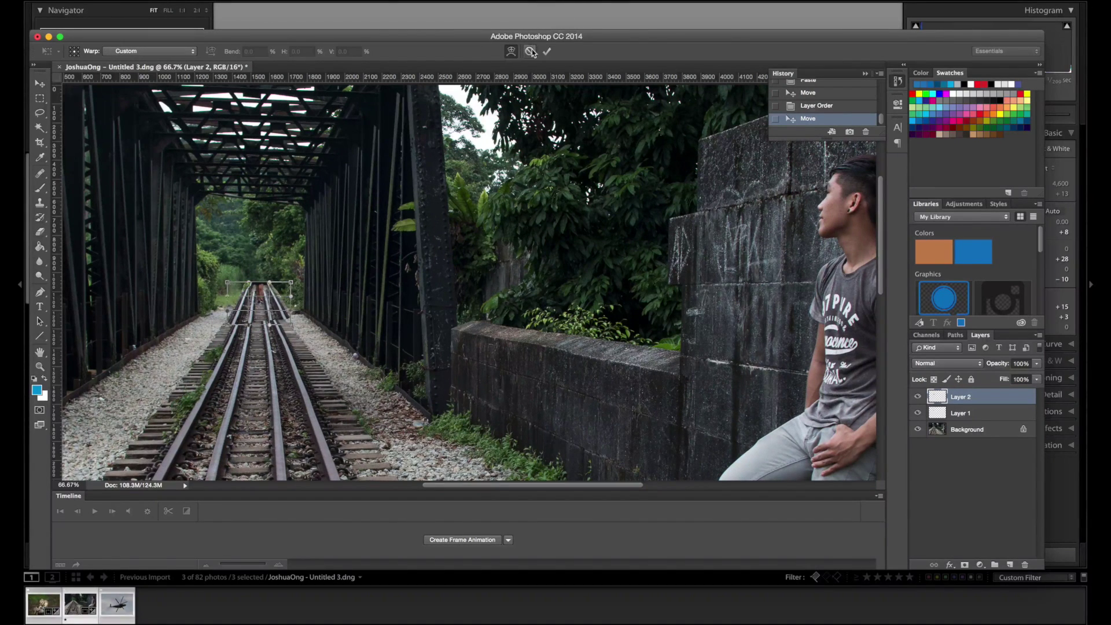
left_click(528, 51)
Start scaling the track patch at 200% zoom, shrinking it to about 63%.
left_click(129, 6)
mouse_move(180, 219)
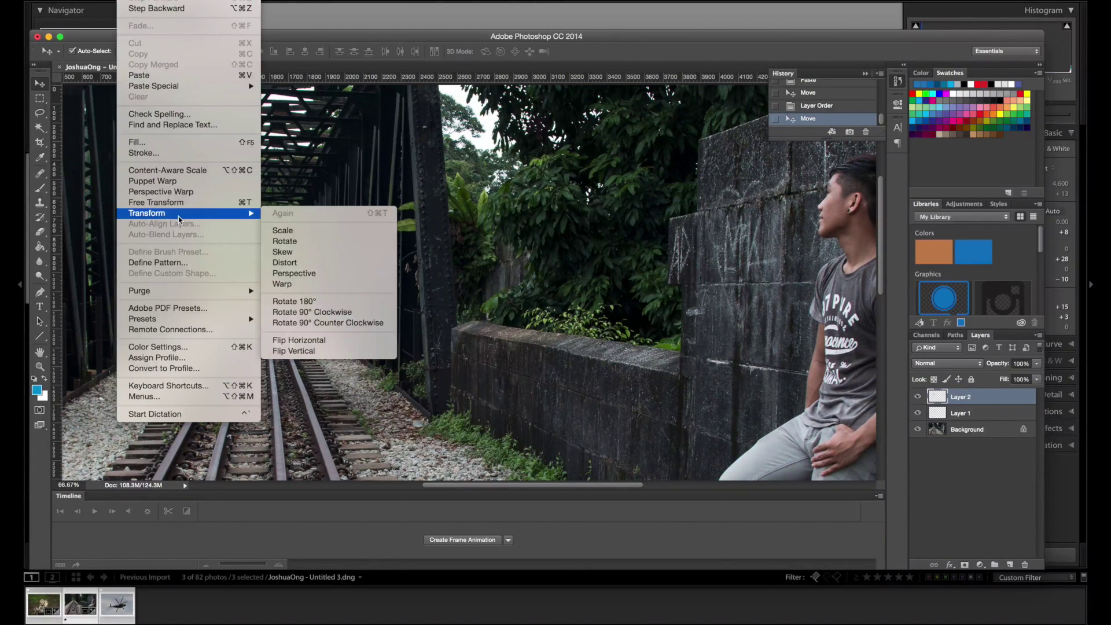
left_click(283, 231)
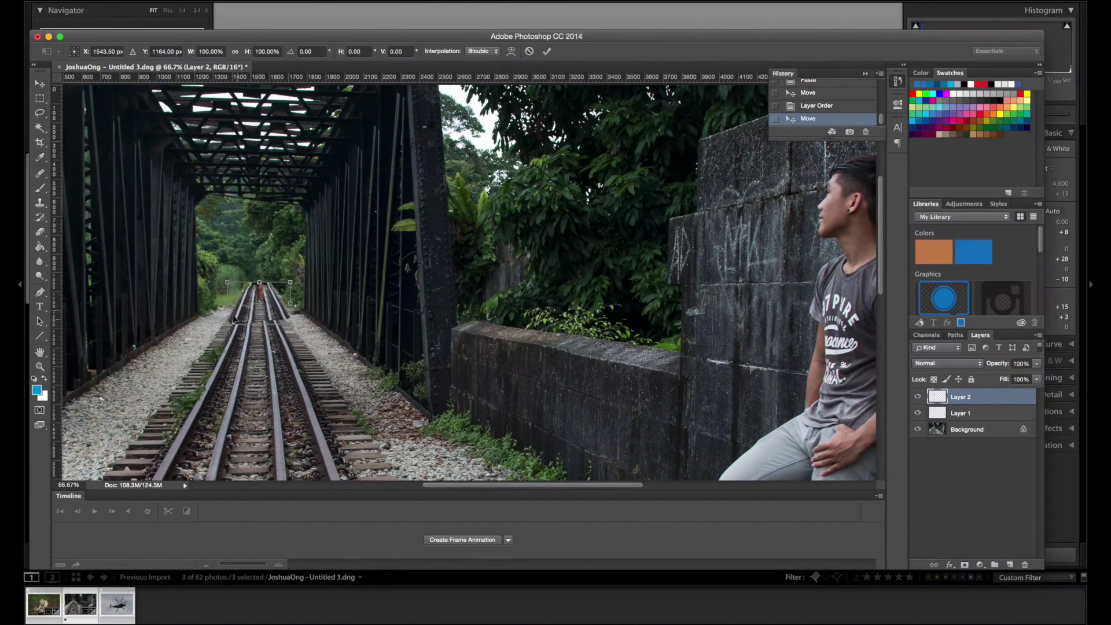
key("super+plus")
key("super+plus")
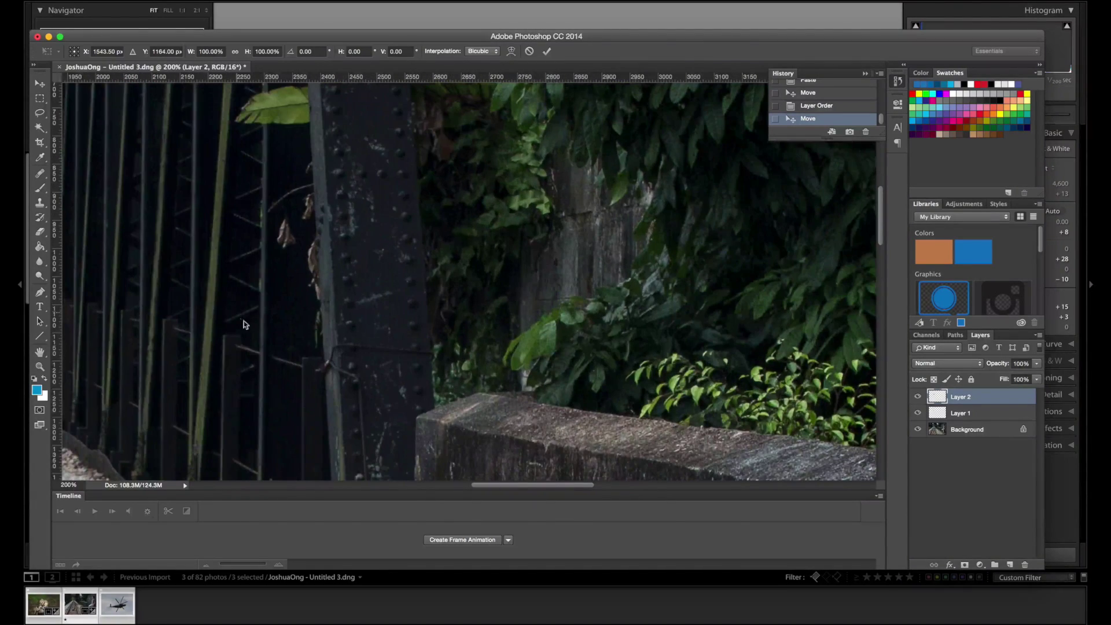
left_click_drag(485, 487, 400, 489)
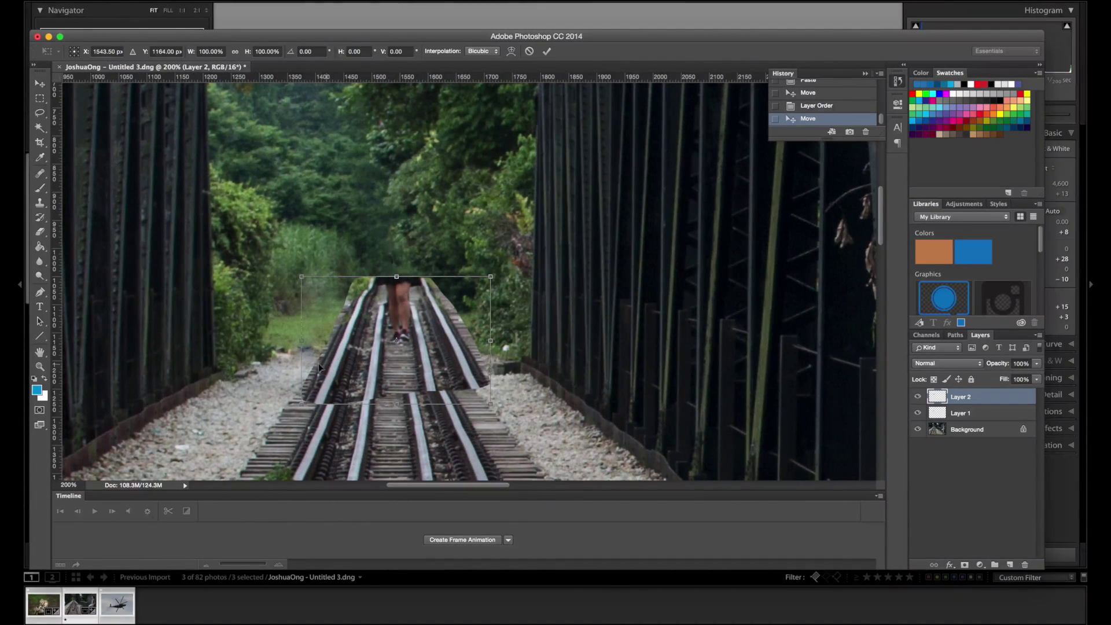
left_click_drag(297, 403, 371, 357)
Shift the patch left and up along the rails, shrinking it to about 38%.
left_click_drag(430, 317, 388, 315)
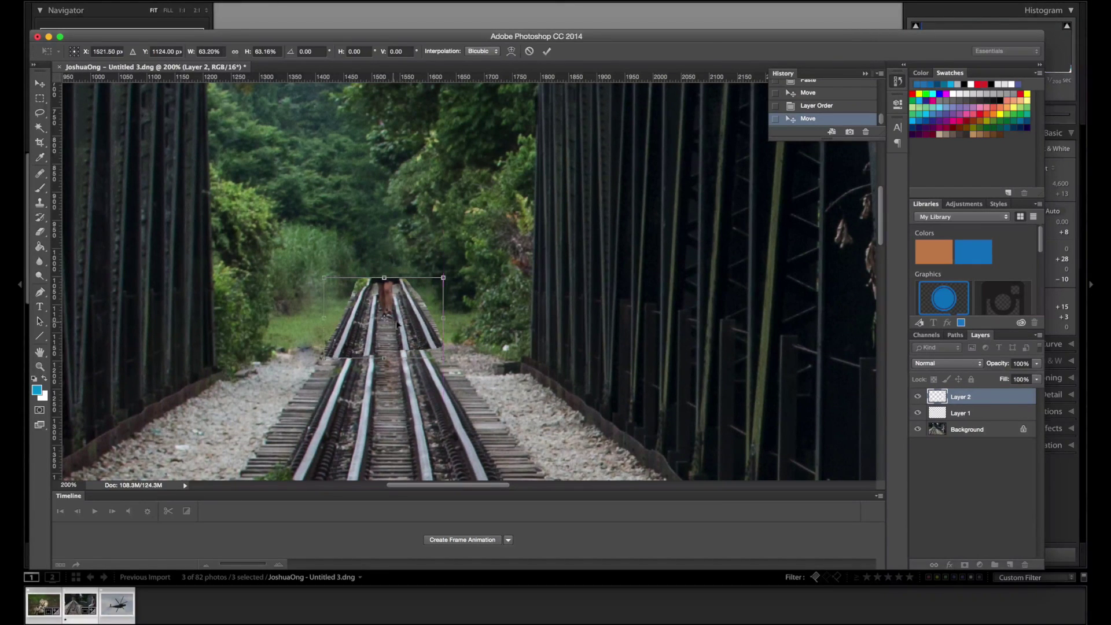
mouse_move(444, 278)
left_mouse_down()
mouse_move(428, 288)
mouse_move(439, 288)
left_mouse_up()
left_click_drag(332, 357, 343, 349)
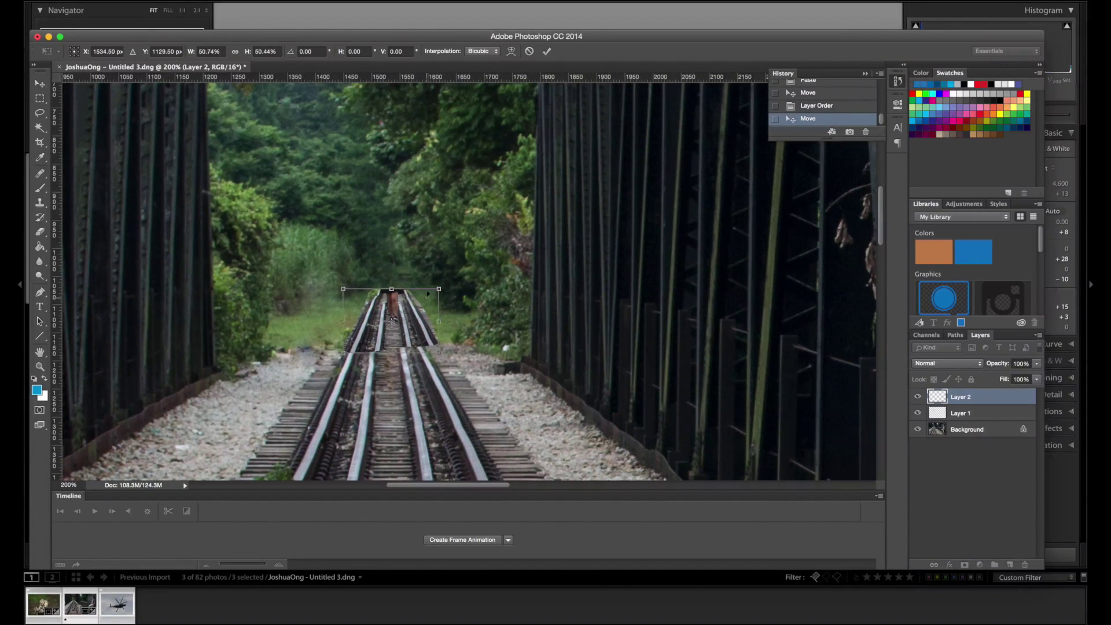
left_click_drag(437, 284, 428, 295)
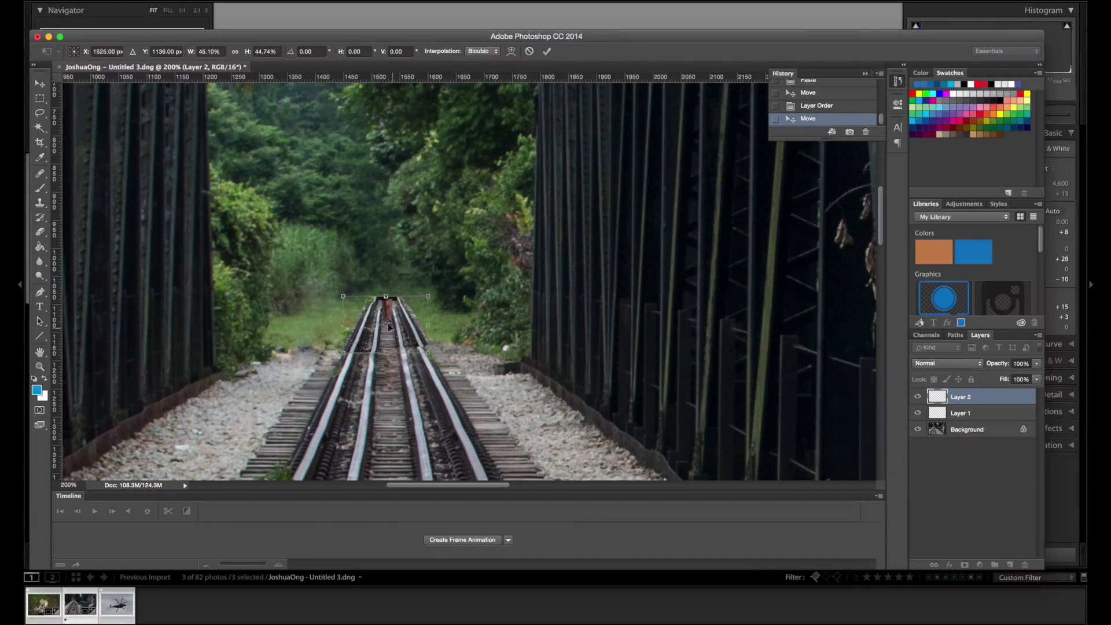
left_click_drag(389, 327, 389, 322)
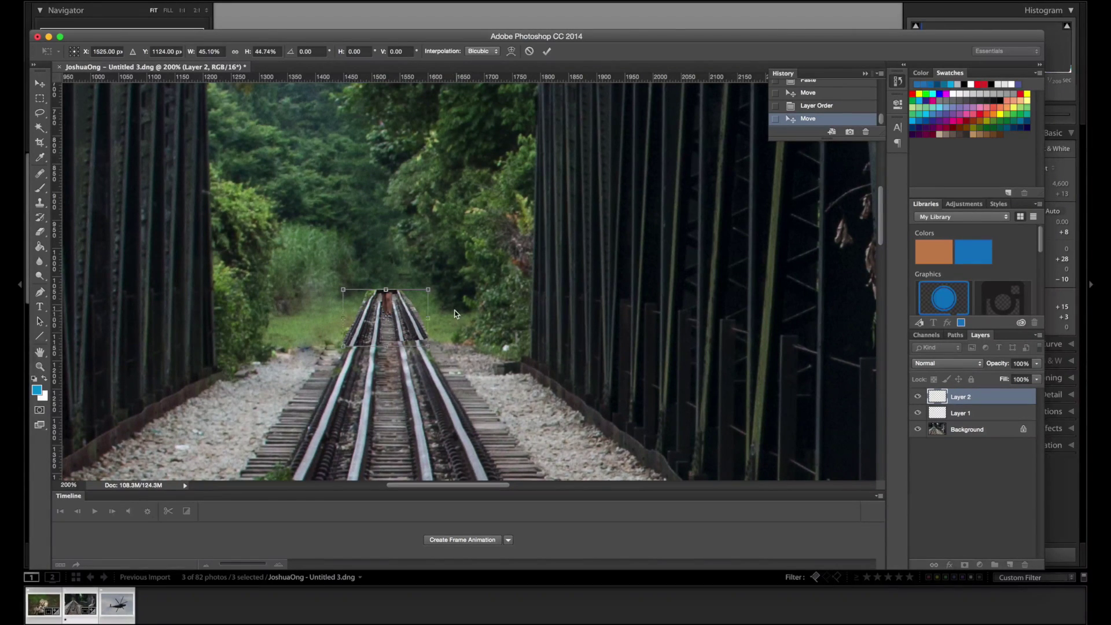
left_click_drag(430, 280, 426, 283)
left_click_drag(342, 344, 395, 317)
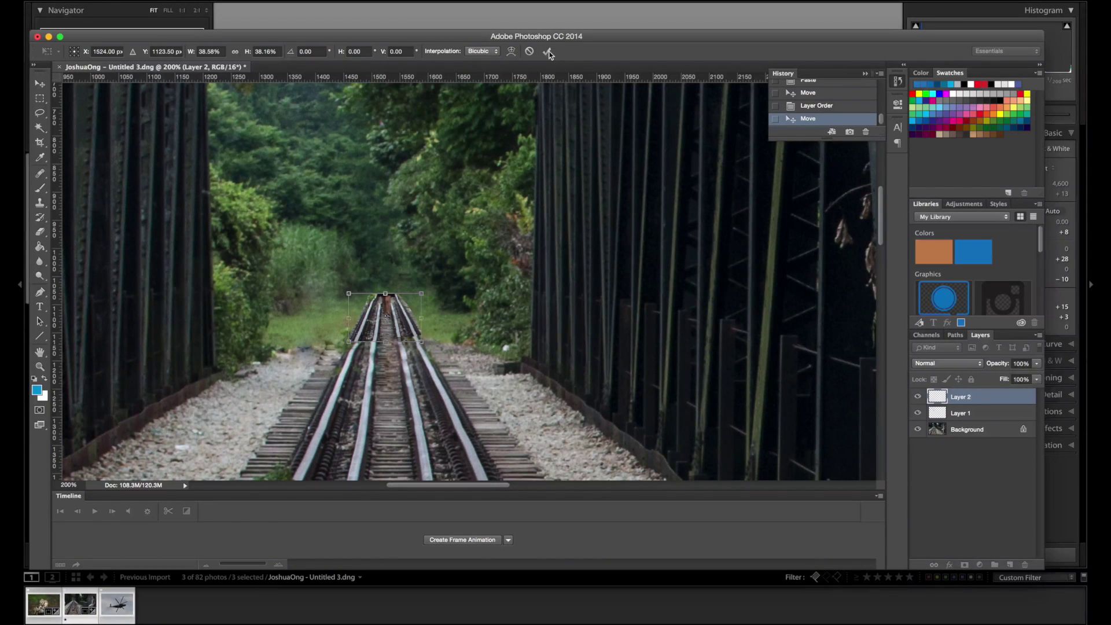
Distort the patch's top corners so its rails taper into the distant tracks.
left_click(154, 16)
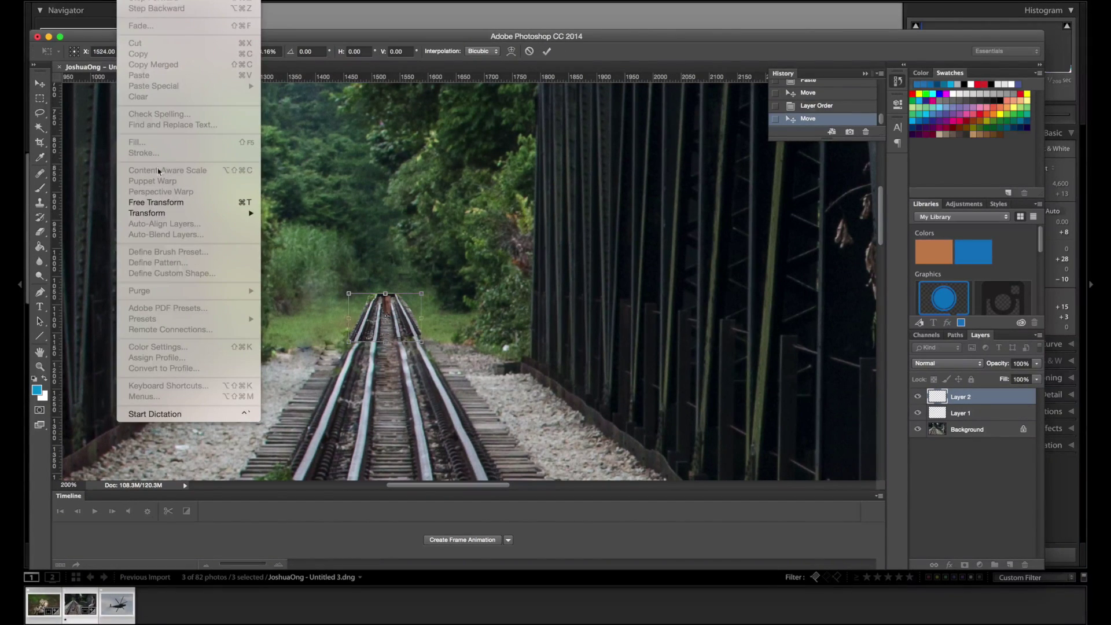
mouse_move(157, 217)
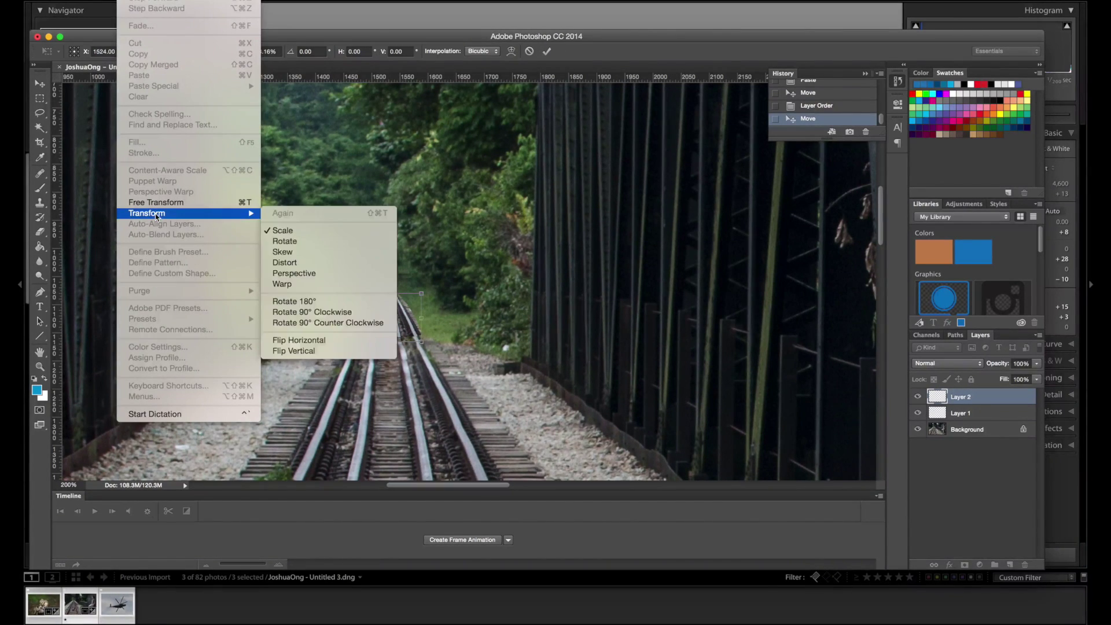
left_click(309, 264)
left_click_drag(384, 294, 415, 298)
left_click_drag(344, 296, 346, 295)
left_click_drag(413, 299, 412, 297)
Commit the transform and fit the whole image on screen.
left_click(547, 51)
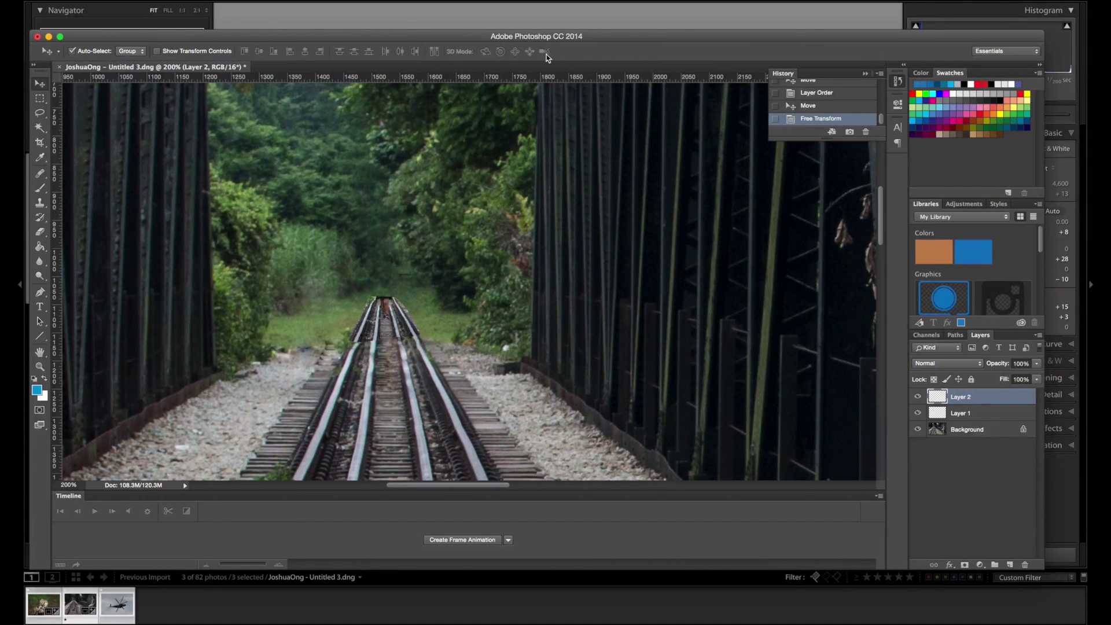
key("super+0")
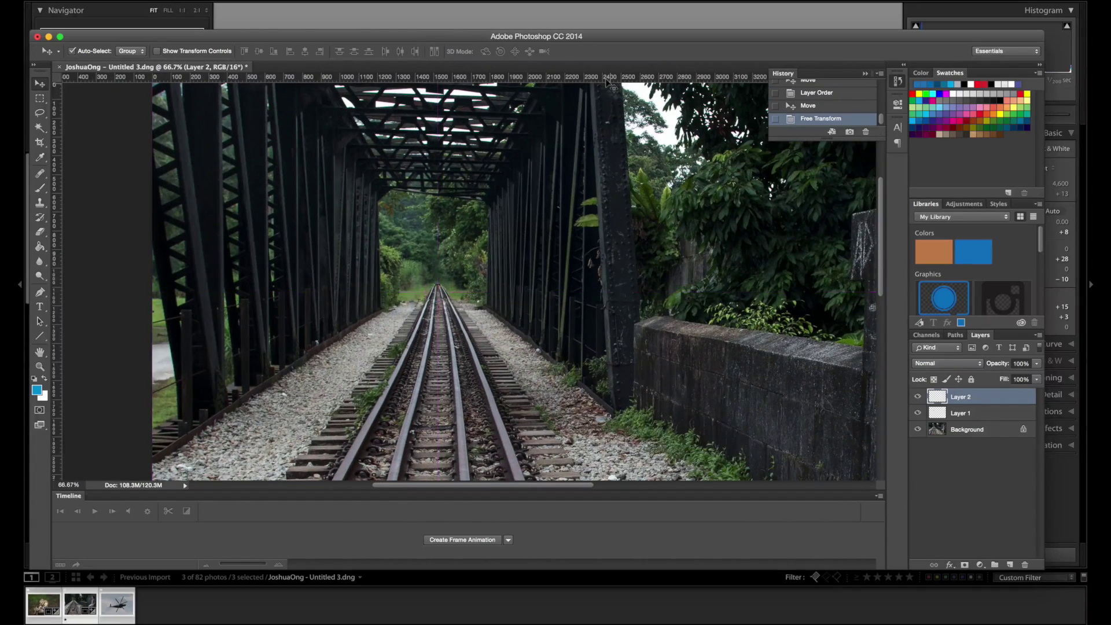
left_click_drag(608, 83, 773, 287)
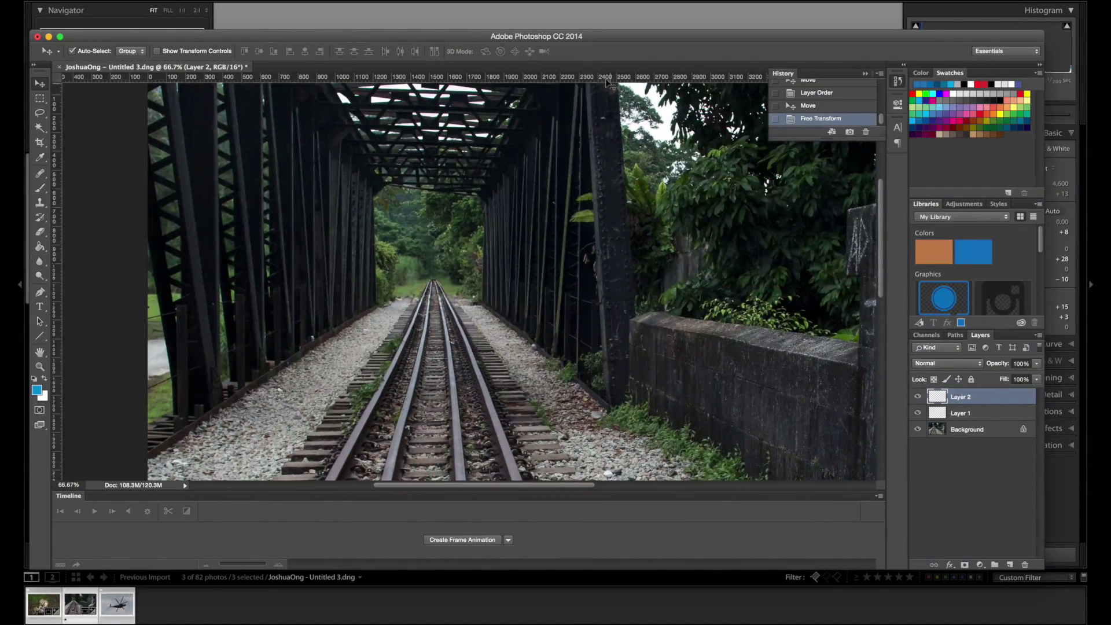
Preview Darken, Multiply, Color Burn and Lighten blend modes on Layer 2.
left_click(937, 362)
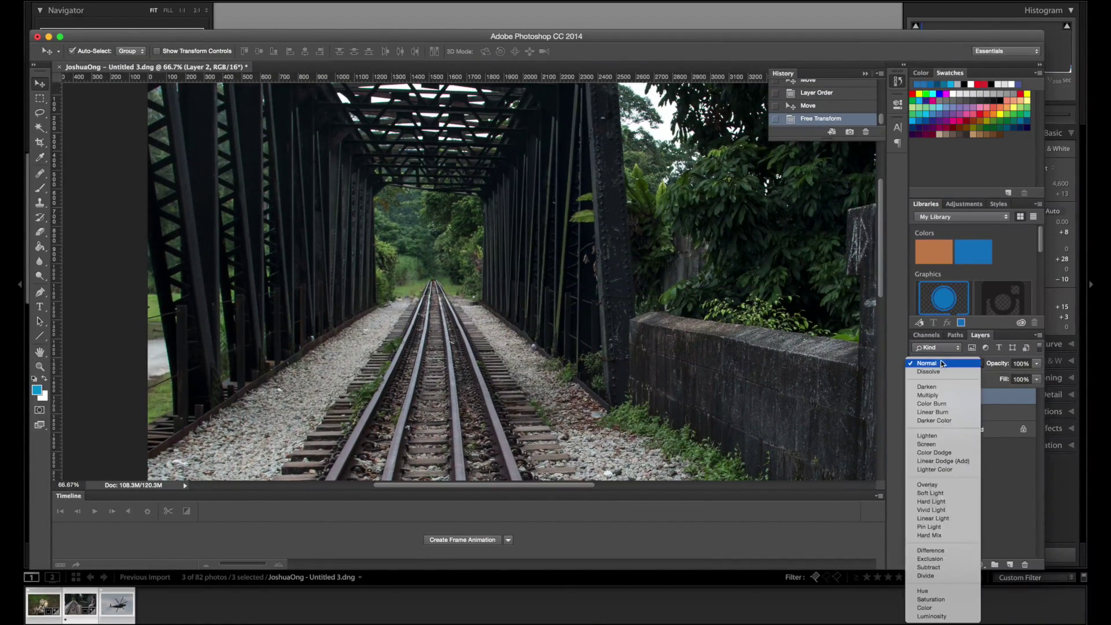
left_click(944, 387)
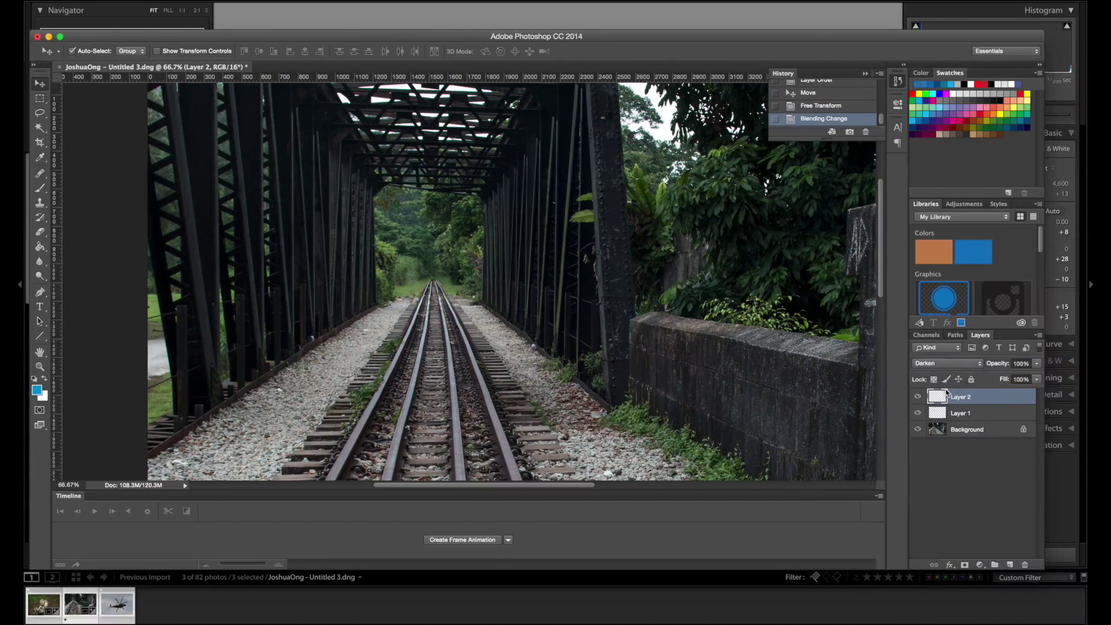
left_click(943, 368)
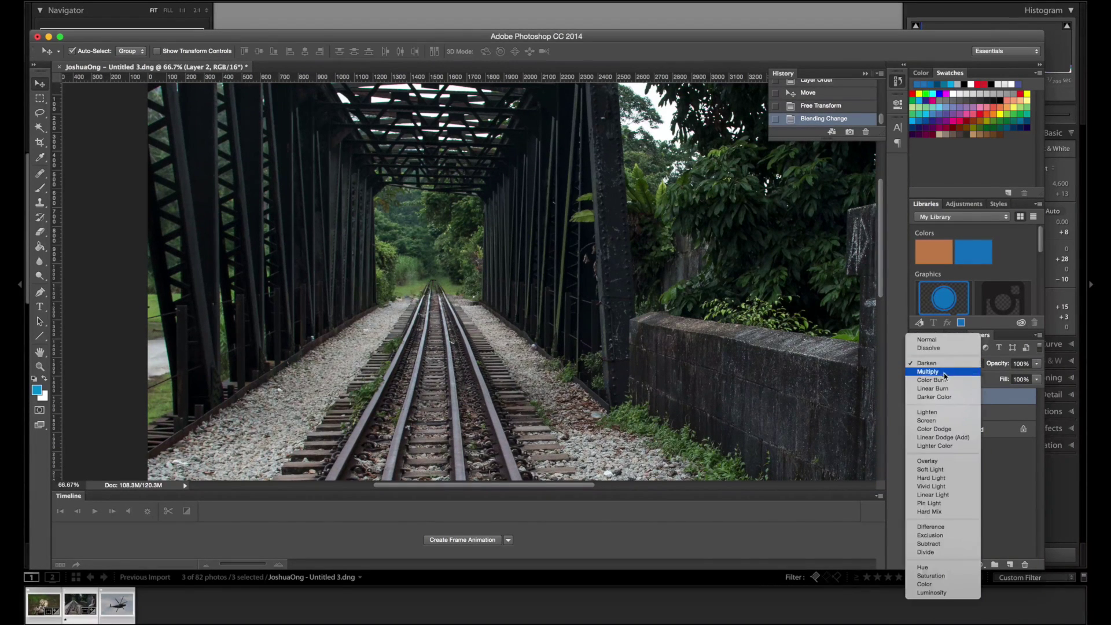
left_click(944, 373)
left_click(944, 371)
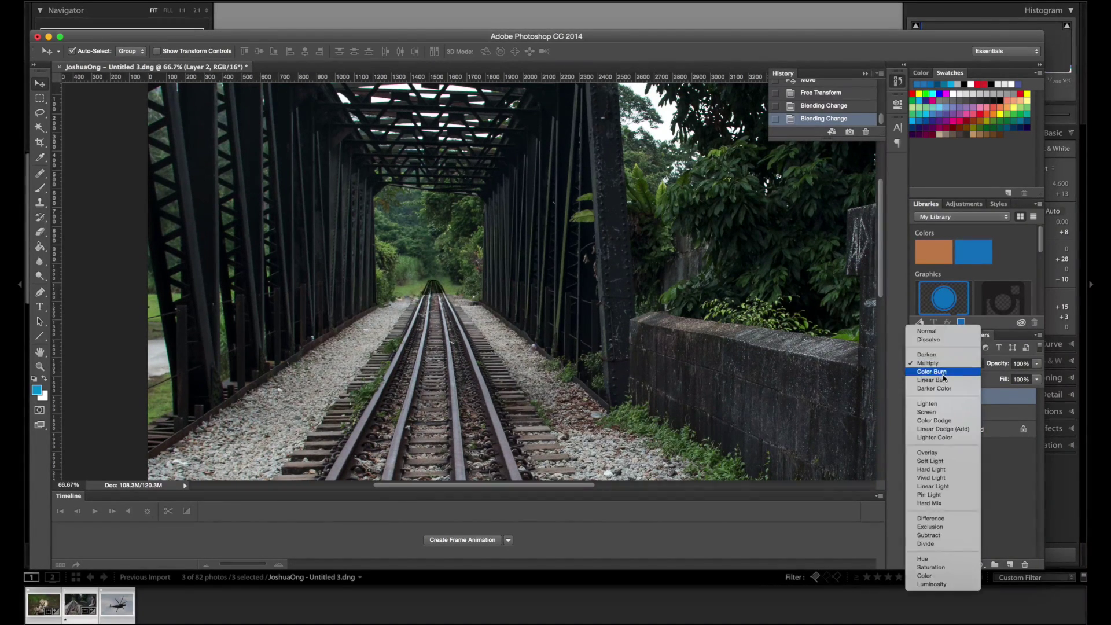
left_click(943, 371)
left_click(945, 366)
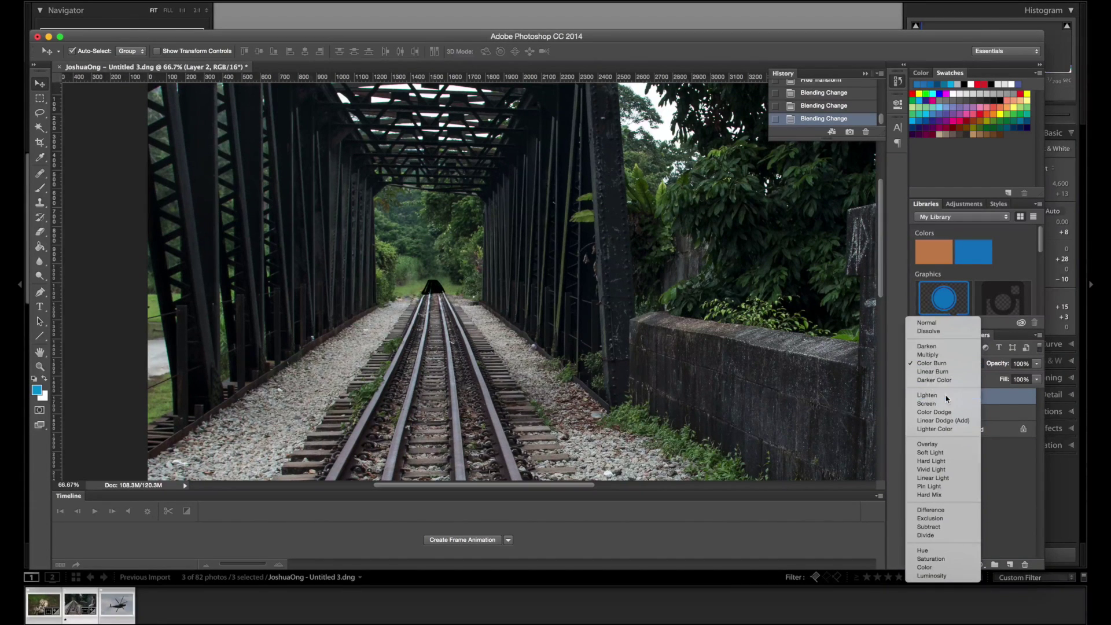
left_click(946, 395)
Preview Screen and Overlay, then set Layer 2's blend mode to Lighten.
left_click(946, 363)
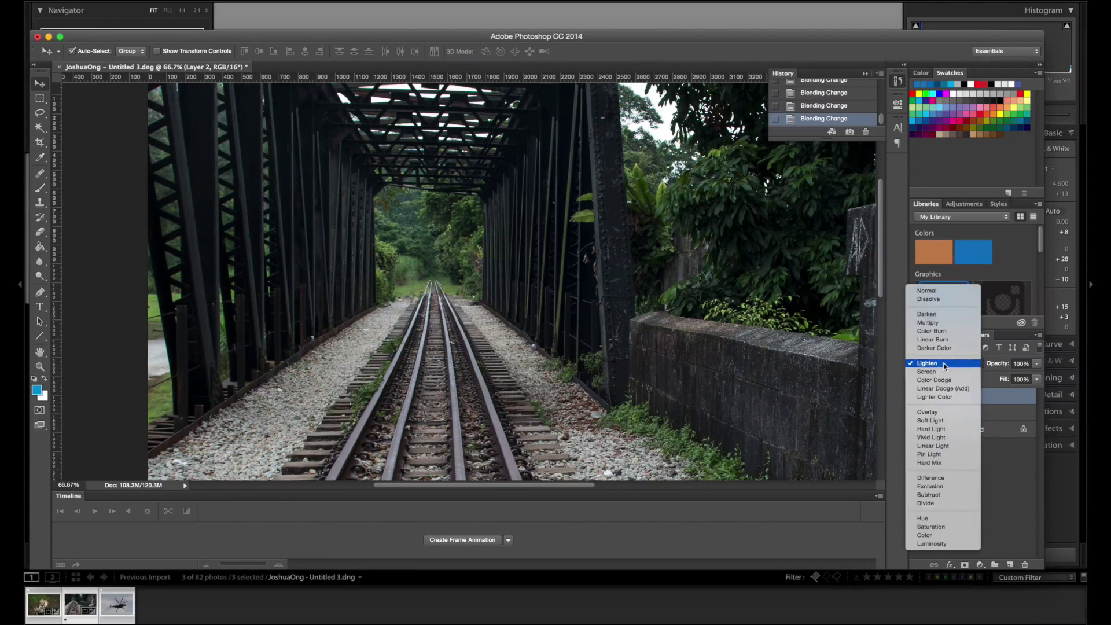
left_click(945, 374)
left_click(945, 362)
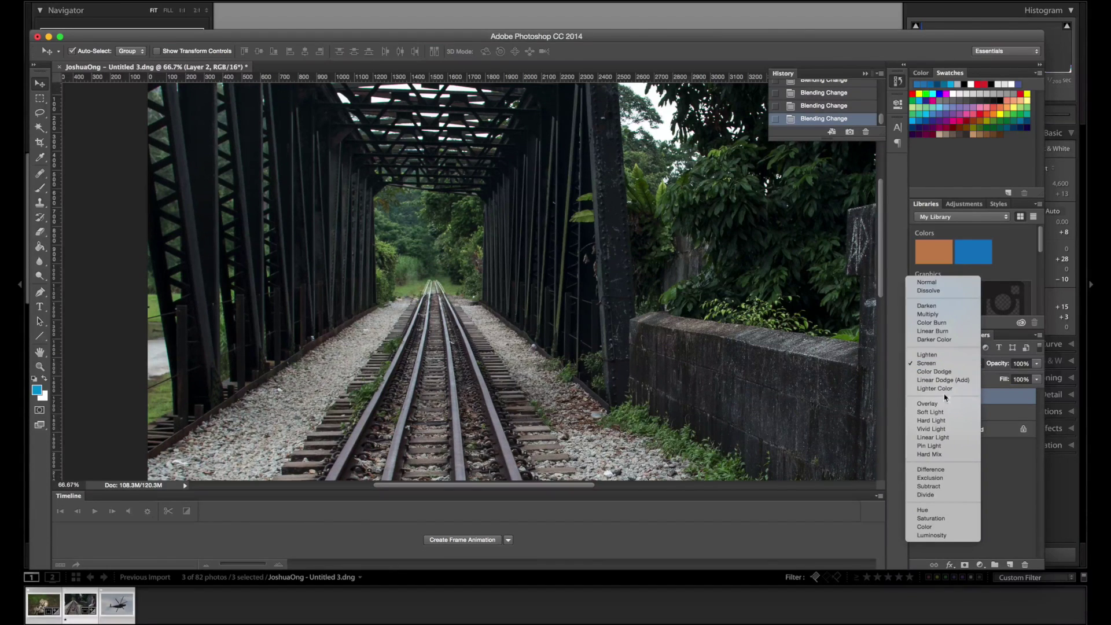
left_click(943, 405)
left_click(945, 363)
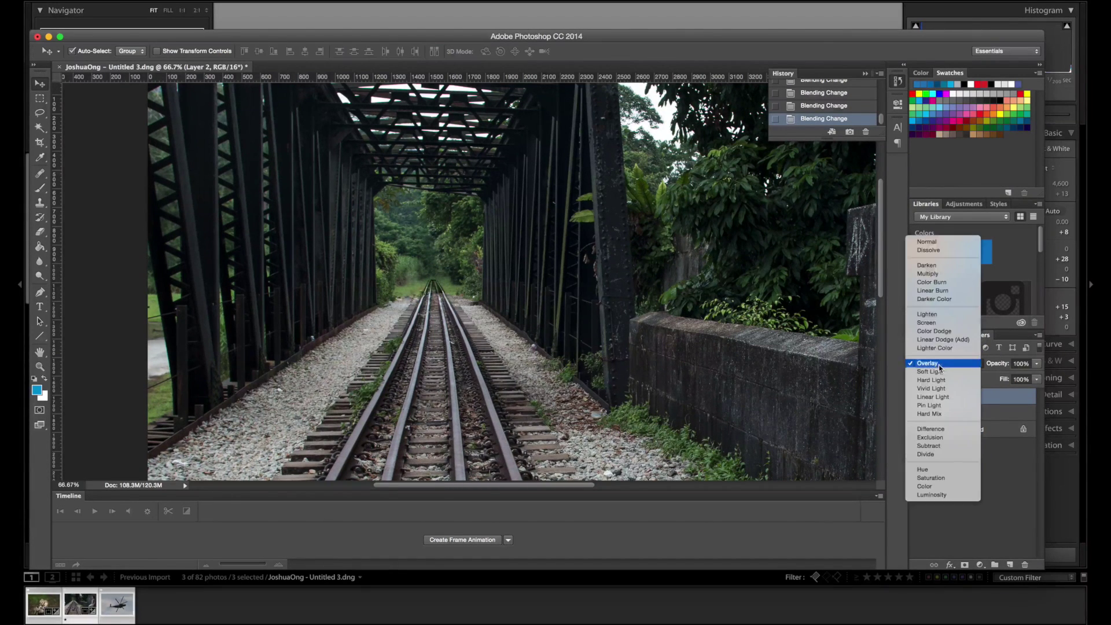
left_click(941, 318)
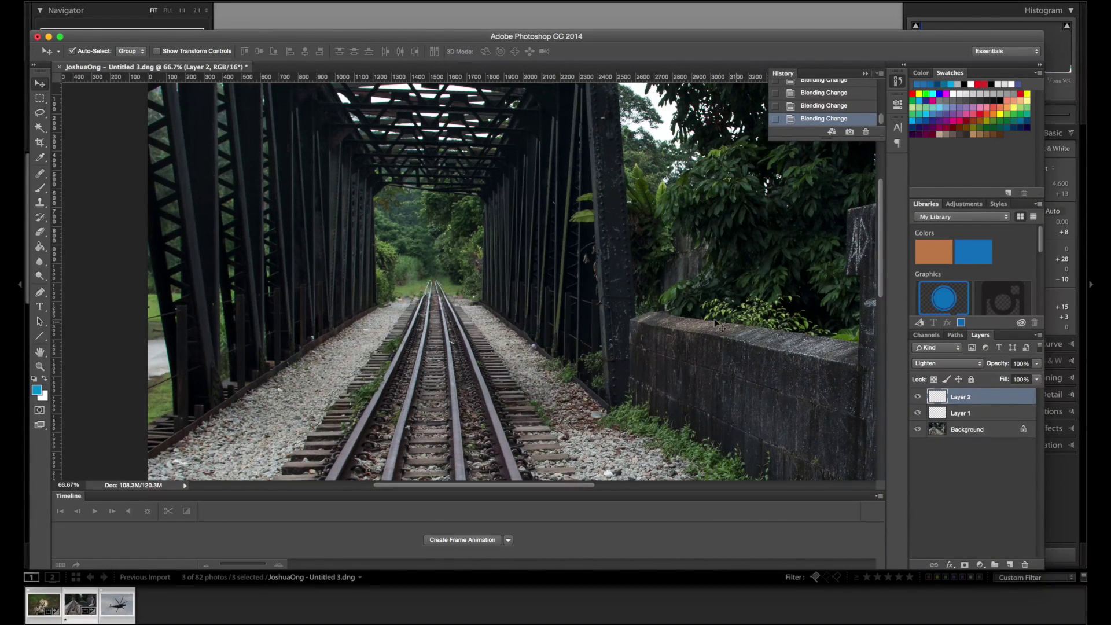
Zoom out and save the retouched railroad image back to Lightroom as Untitled 3-Edit.psd.
key("super+minus")
key("super+minus")
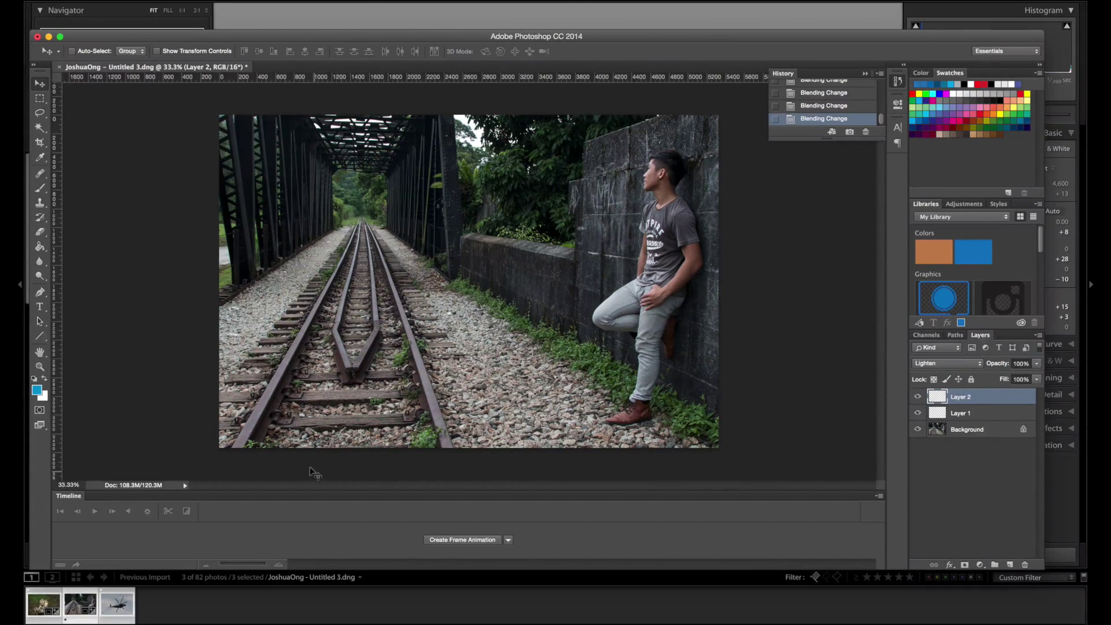
left_click(110, 0)
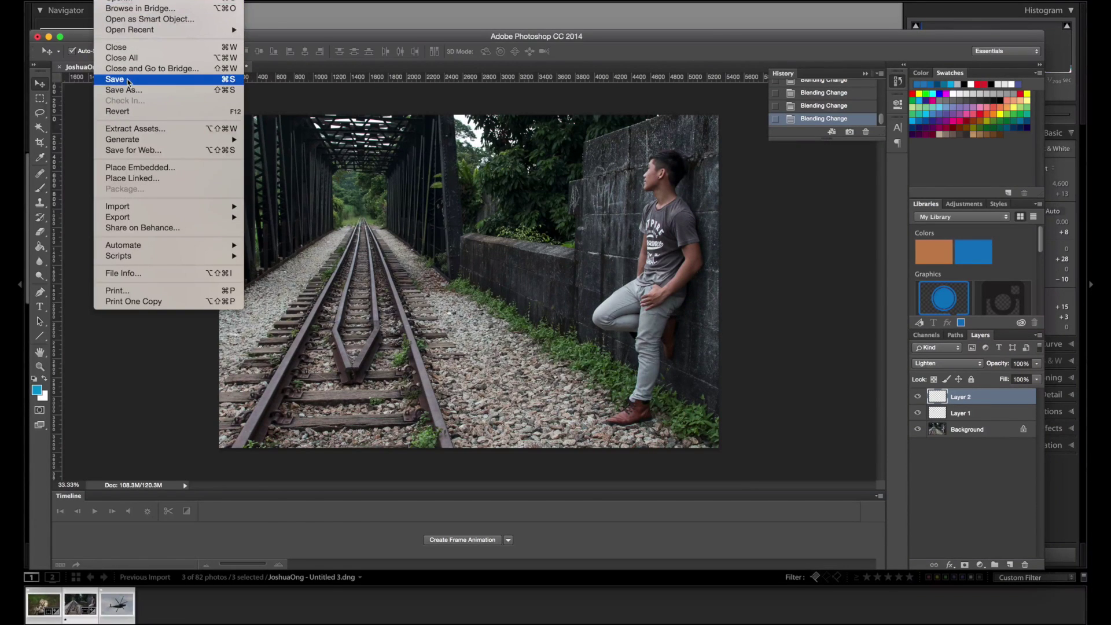
left_click(127, 80)
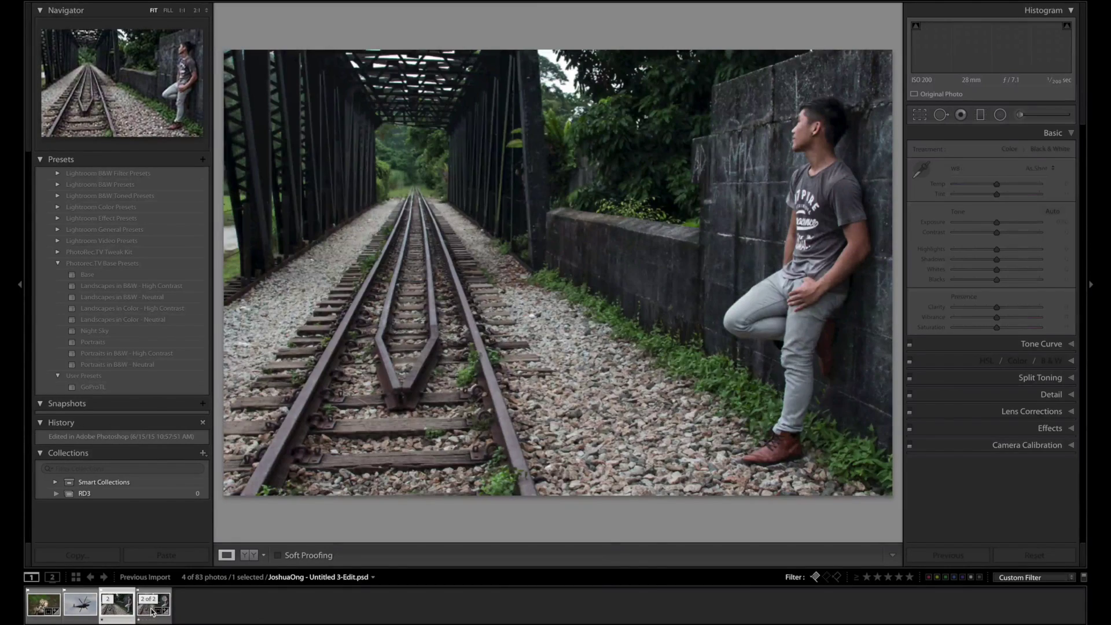
left_click(154, 605)
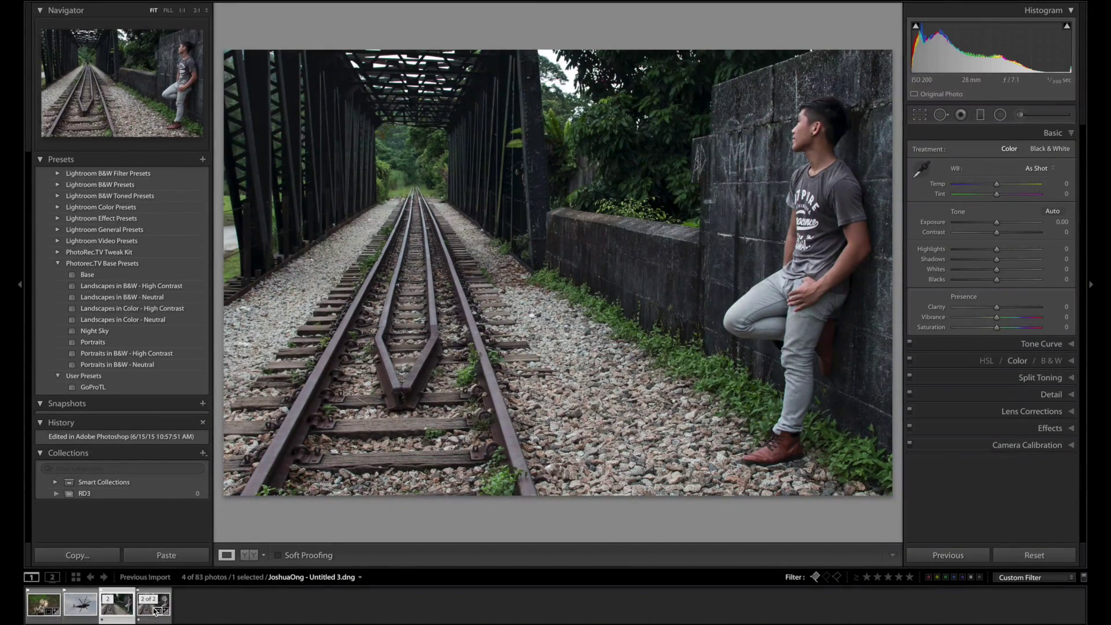
key("r")
left_click(116, 604)
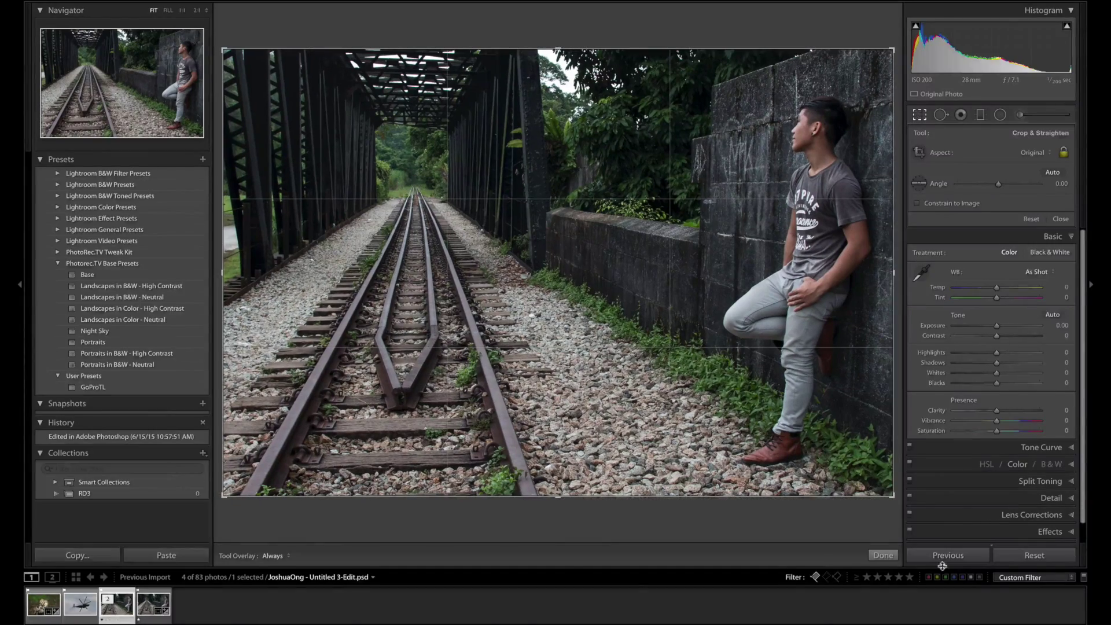
left_click(883, 555)
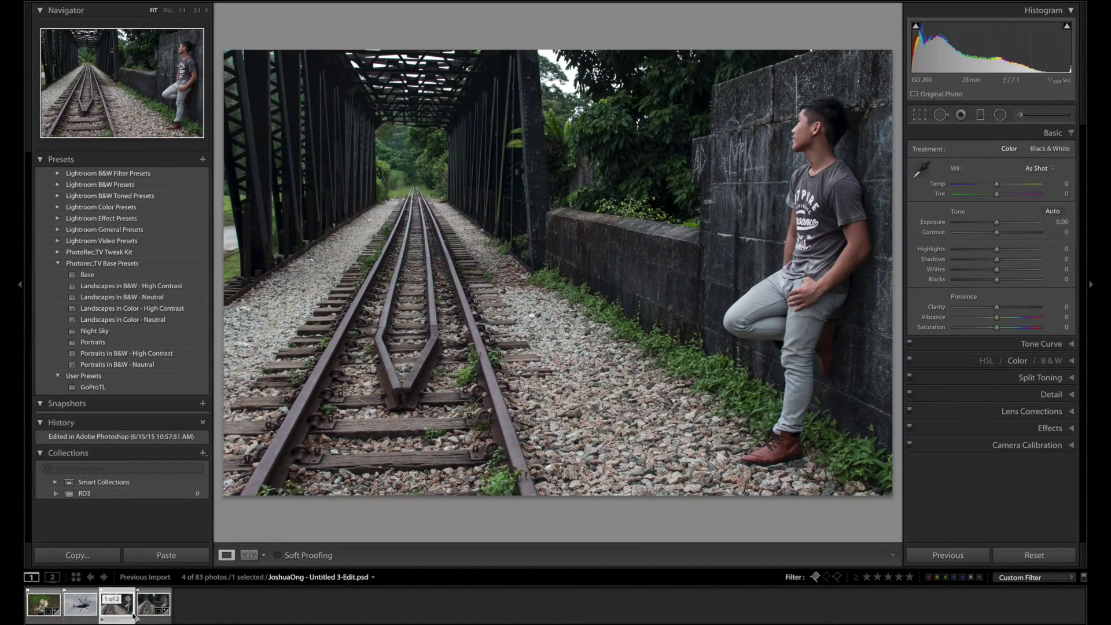
key("Right")
left_click(155, 608)
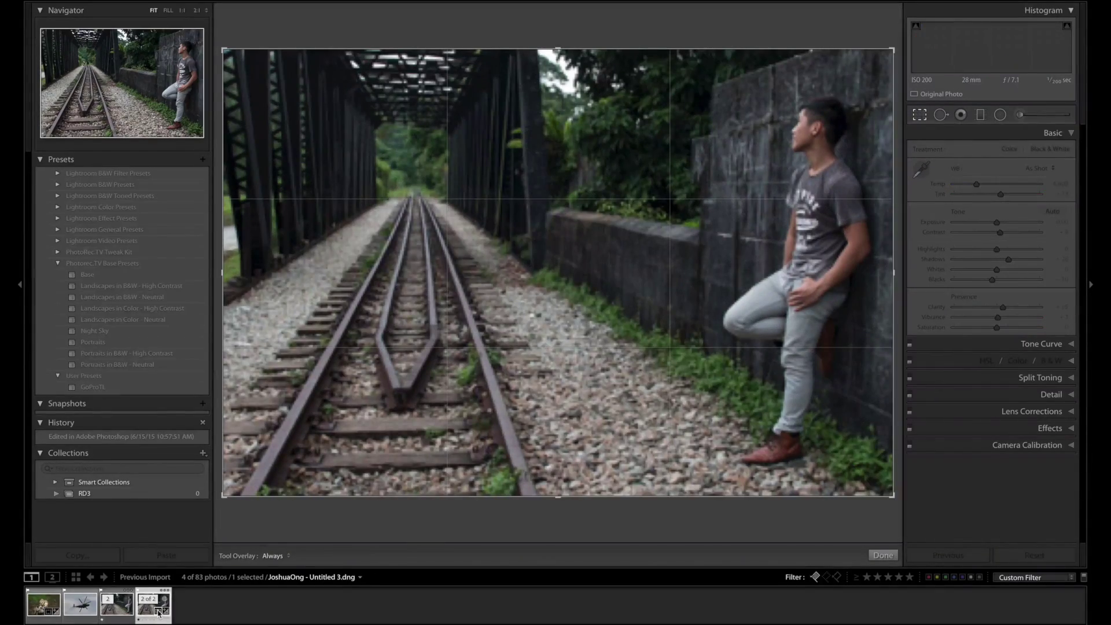
left_click(123, 617)
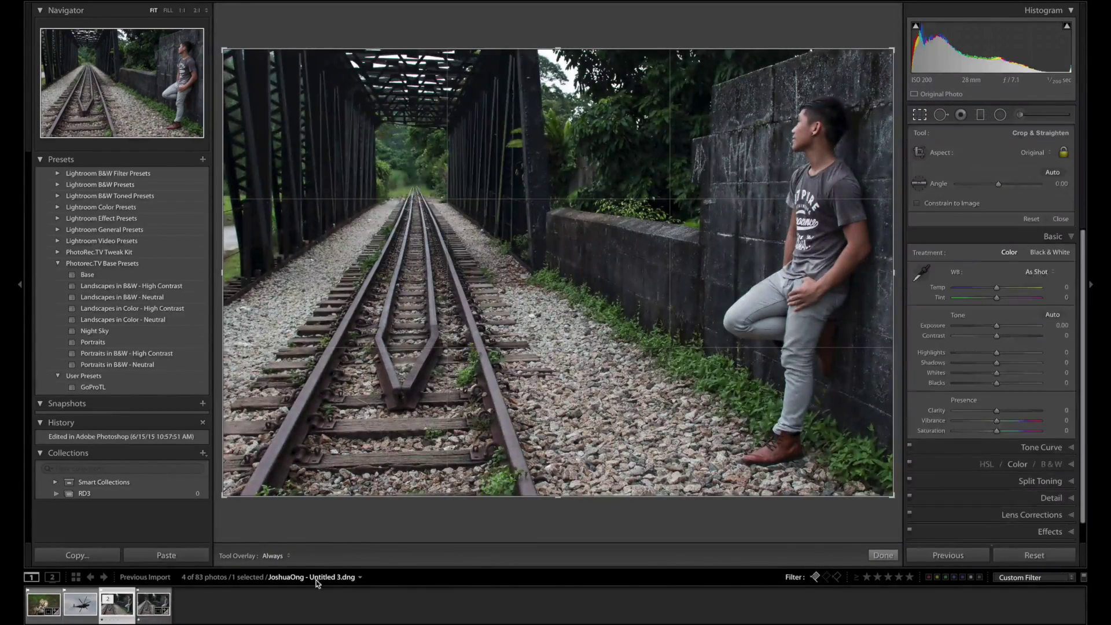
left_click(882, 555)
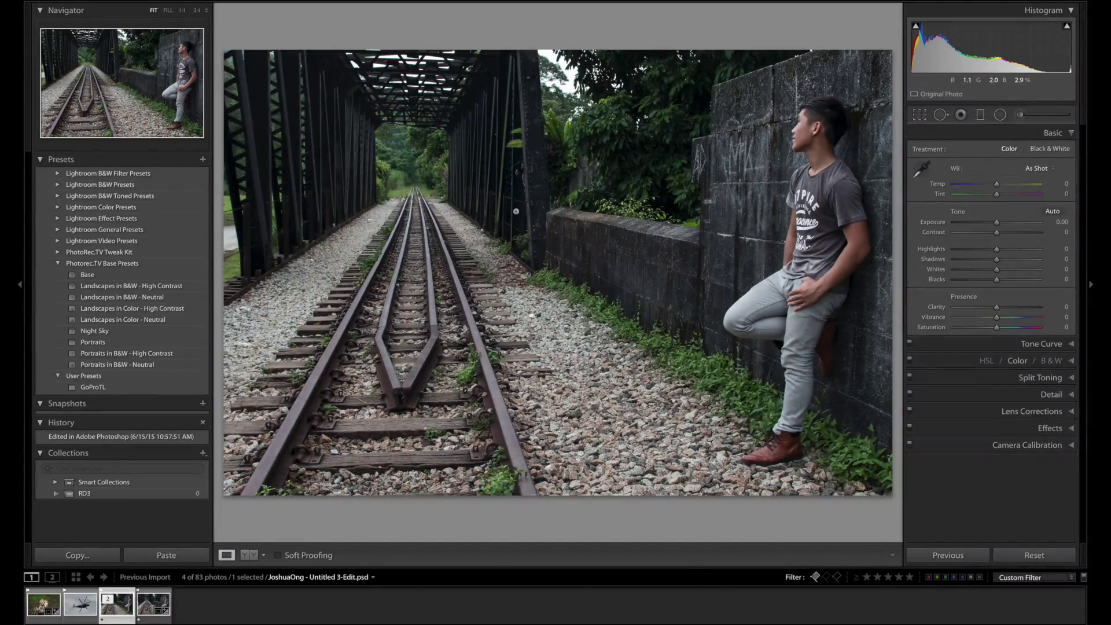
left_click(114, 613)
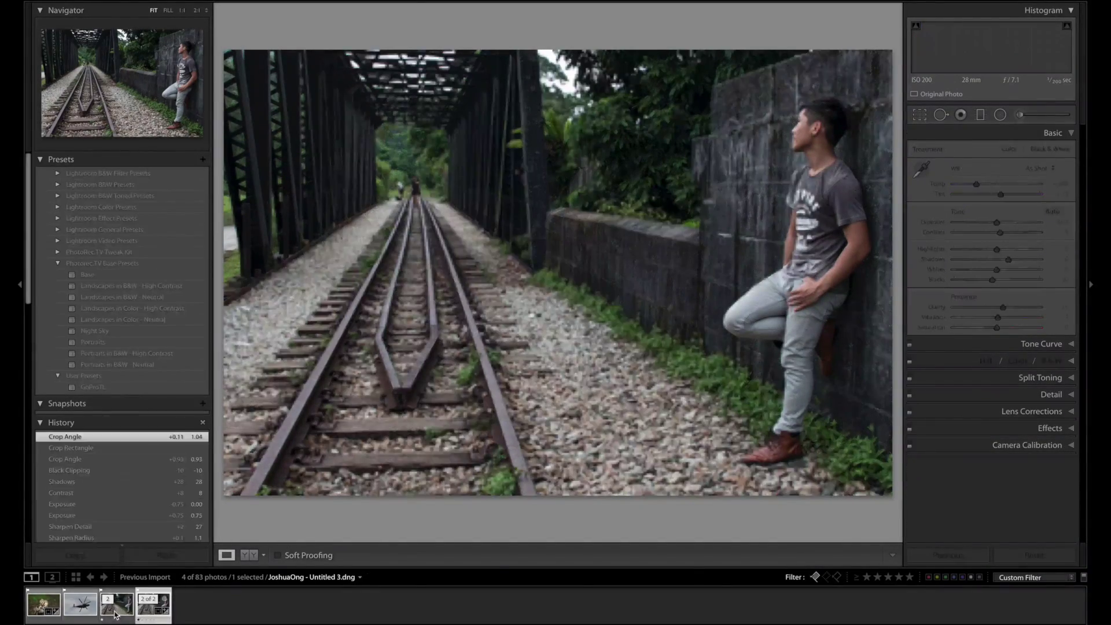
key("Right")
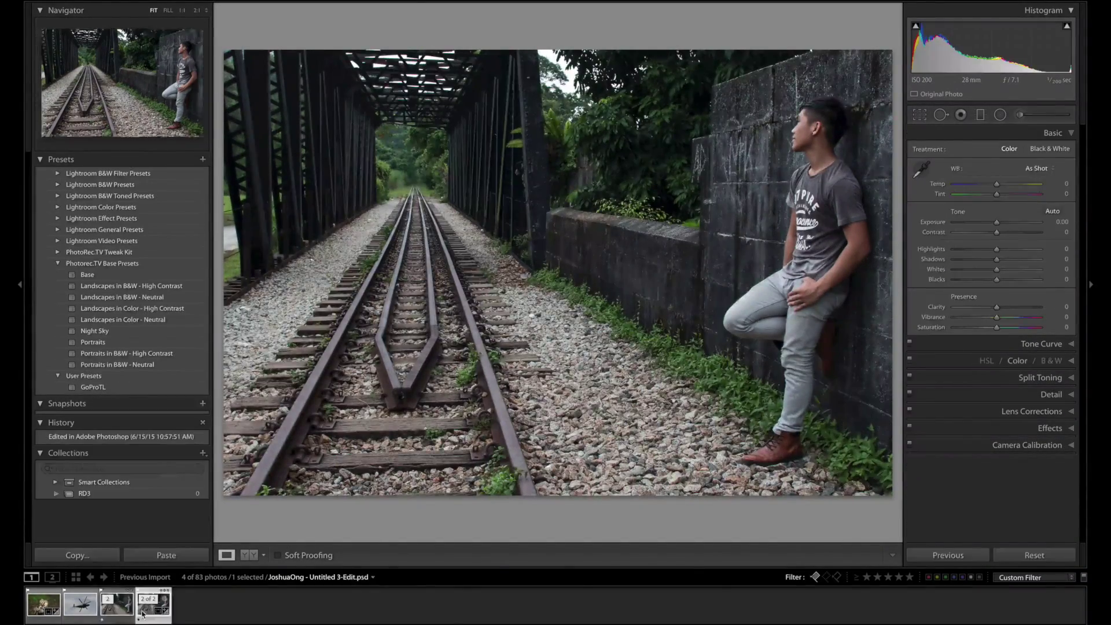
key("Left")
key("Right")
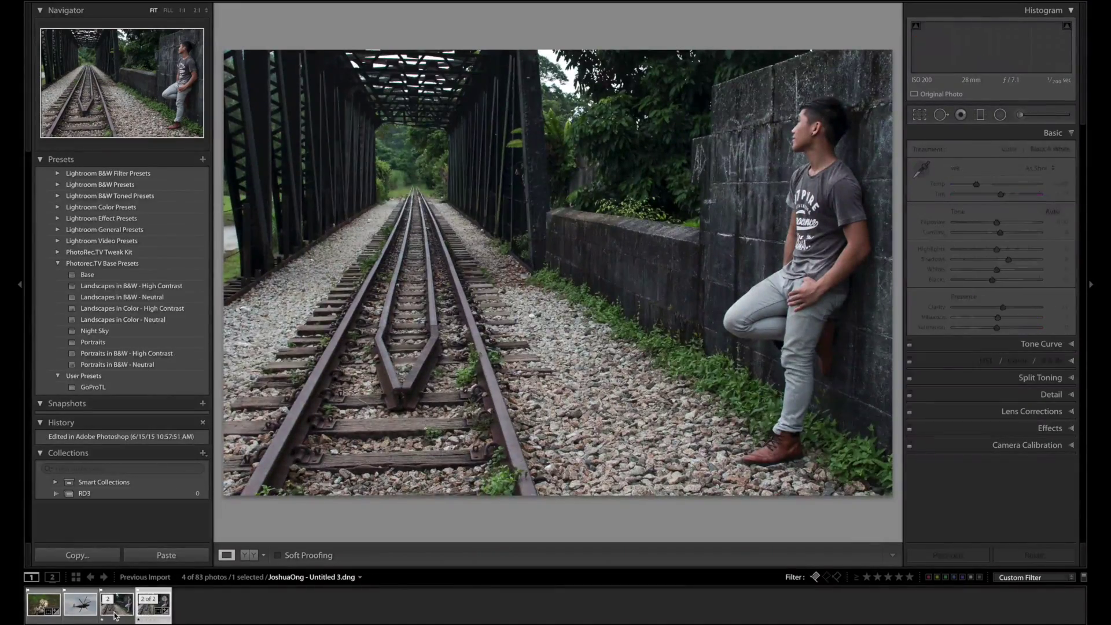
key("Left")
key("Right")
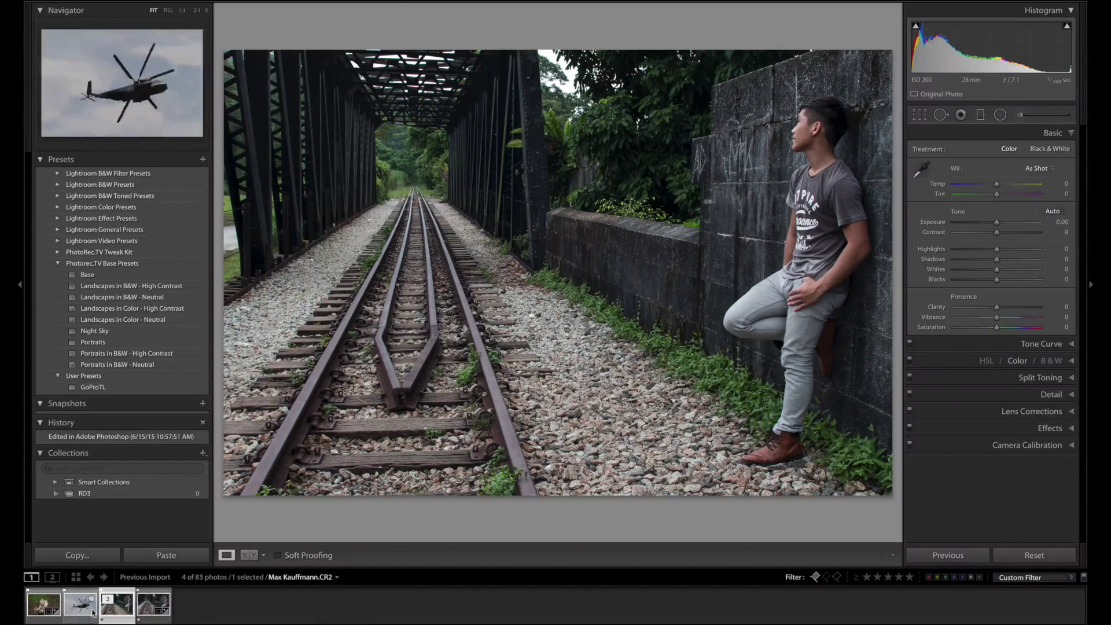
left_click(145, 612)
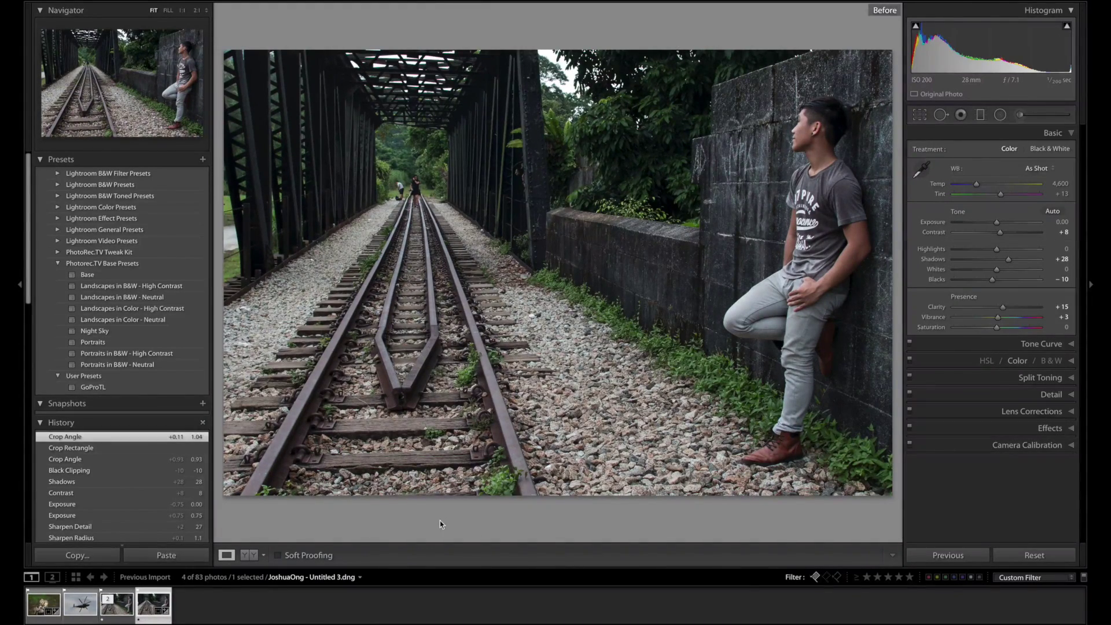
key("backslash")
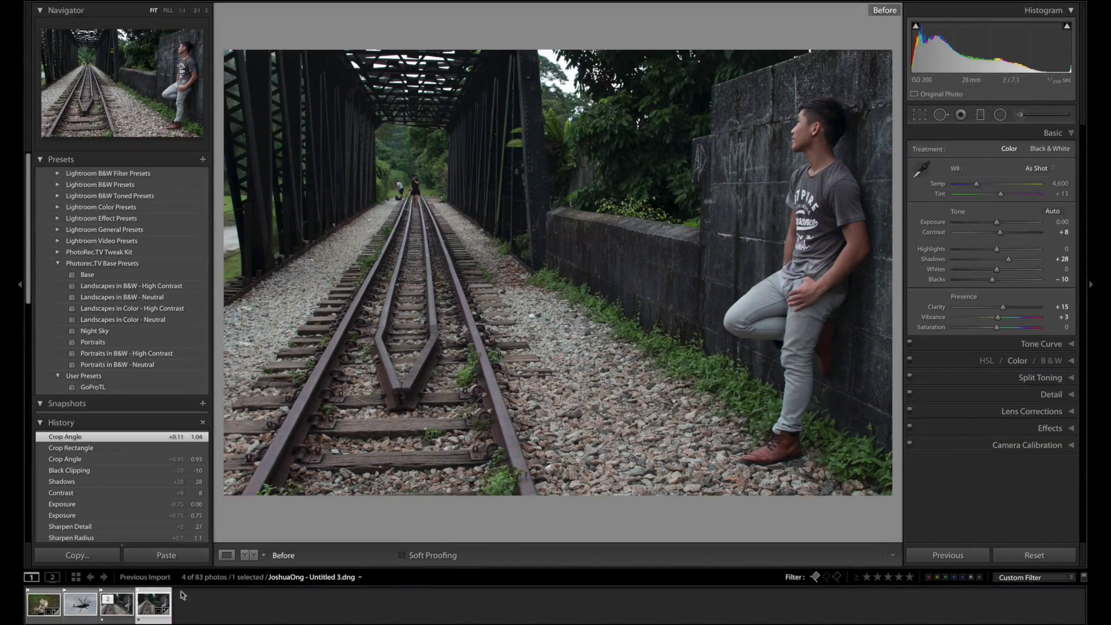
left_click(118, 613)
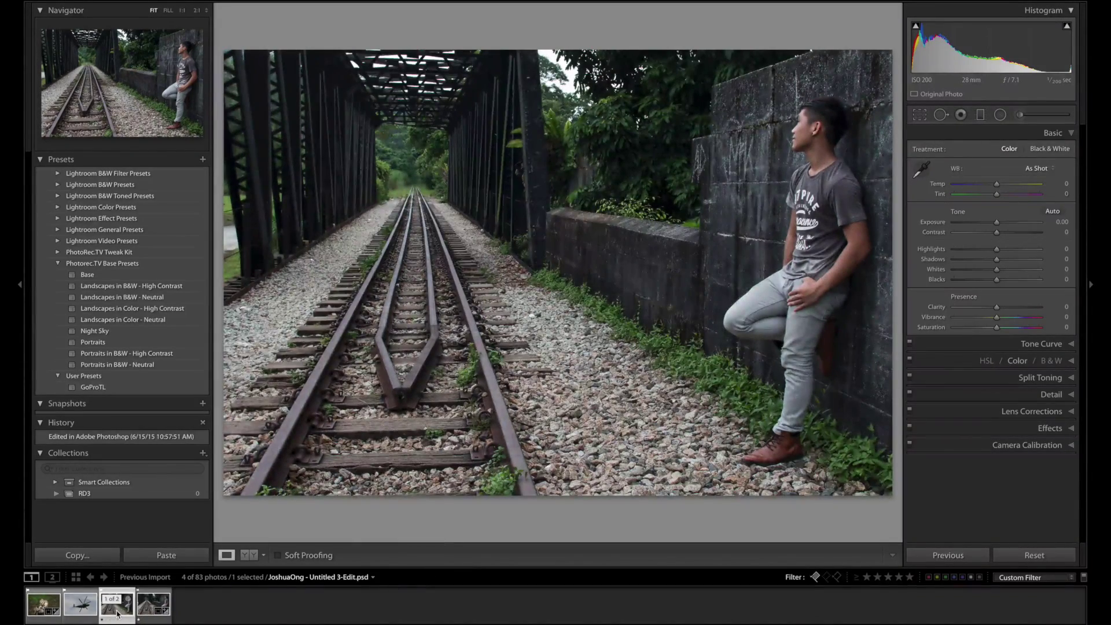
left_click(144, 607)
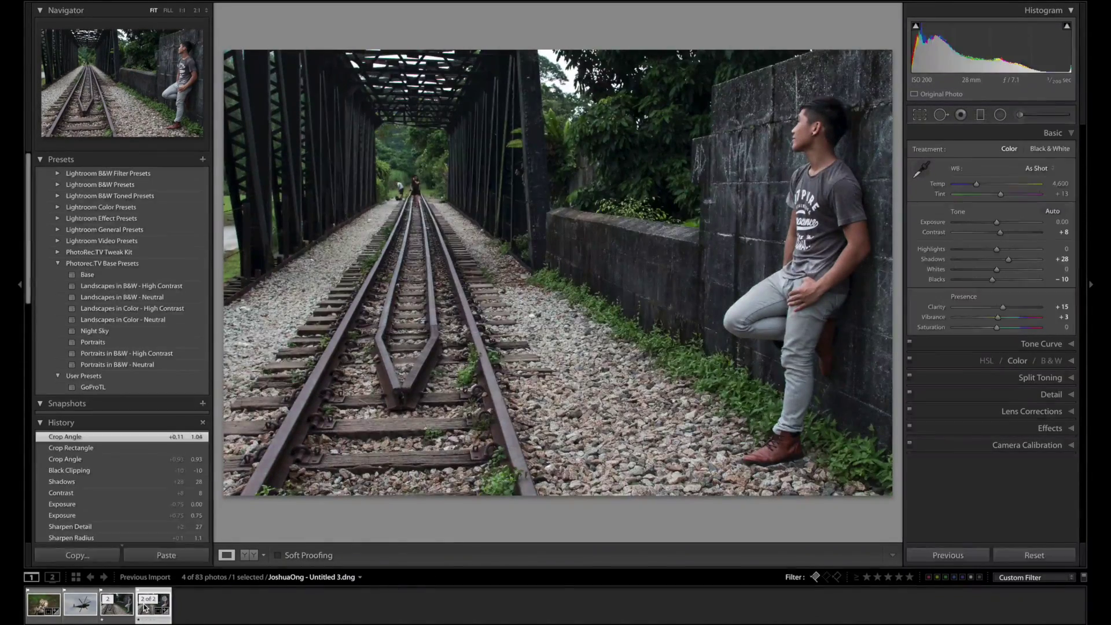
left_click(117, 612)
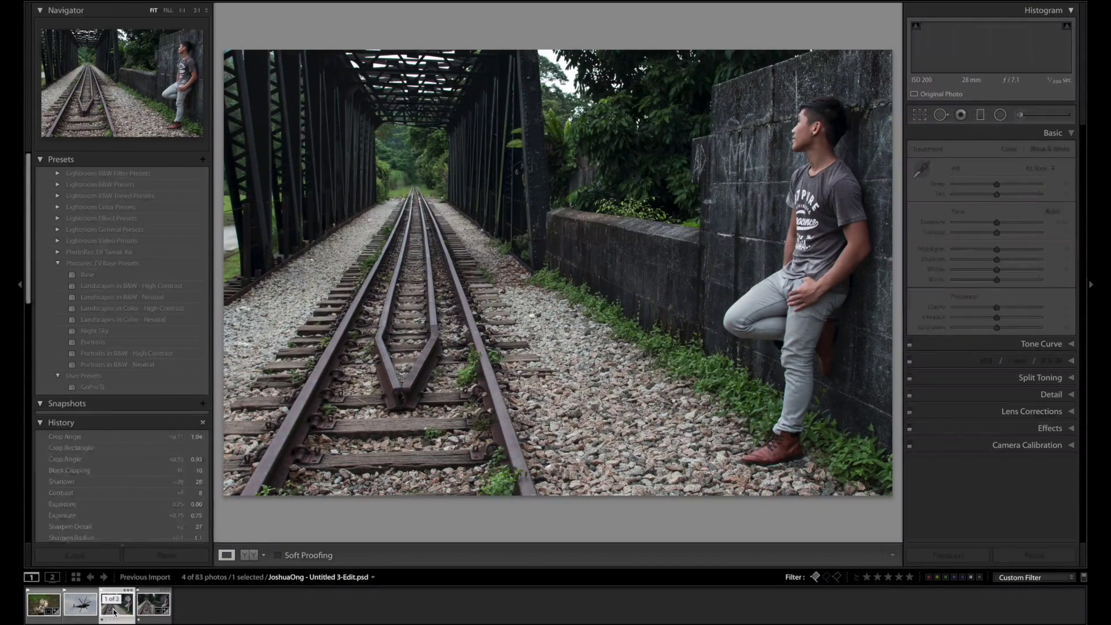
Open the helicopter photo, enable lens profile corrections and set sharpening Amount to 50.
left_click(81, 612)
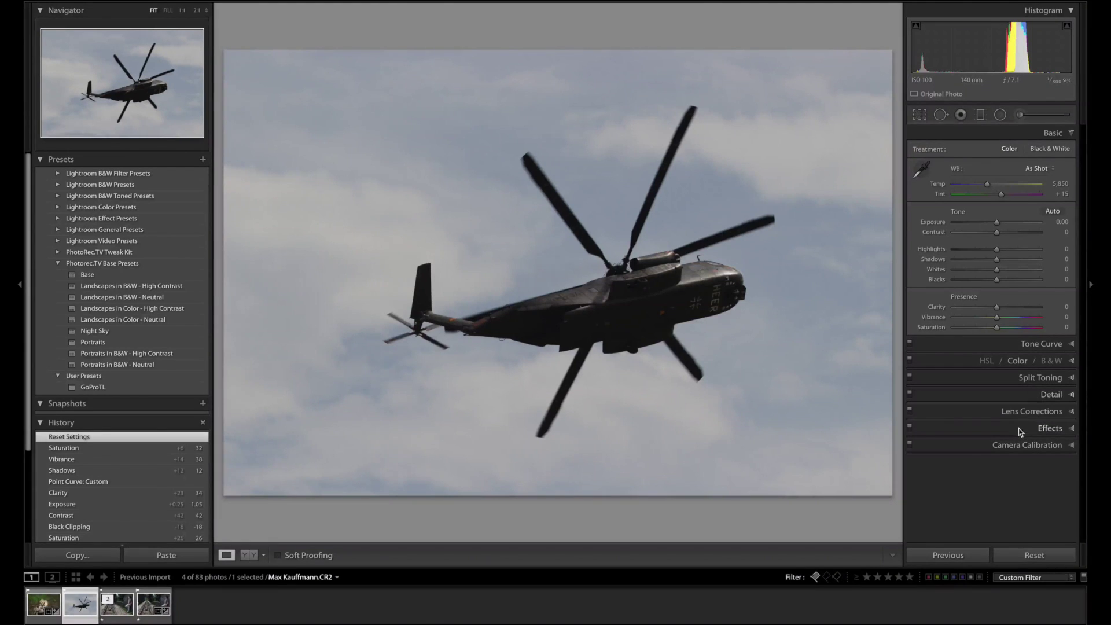
left_click(1021, 411)
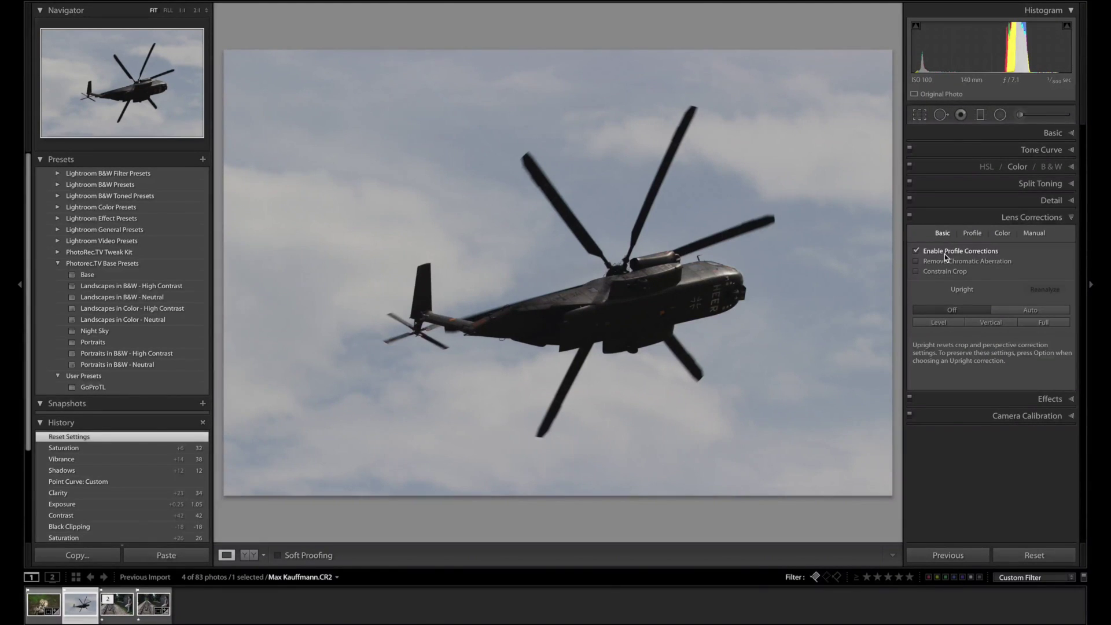
left_click(1041, 132)
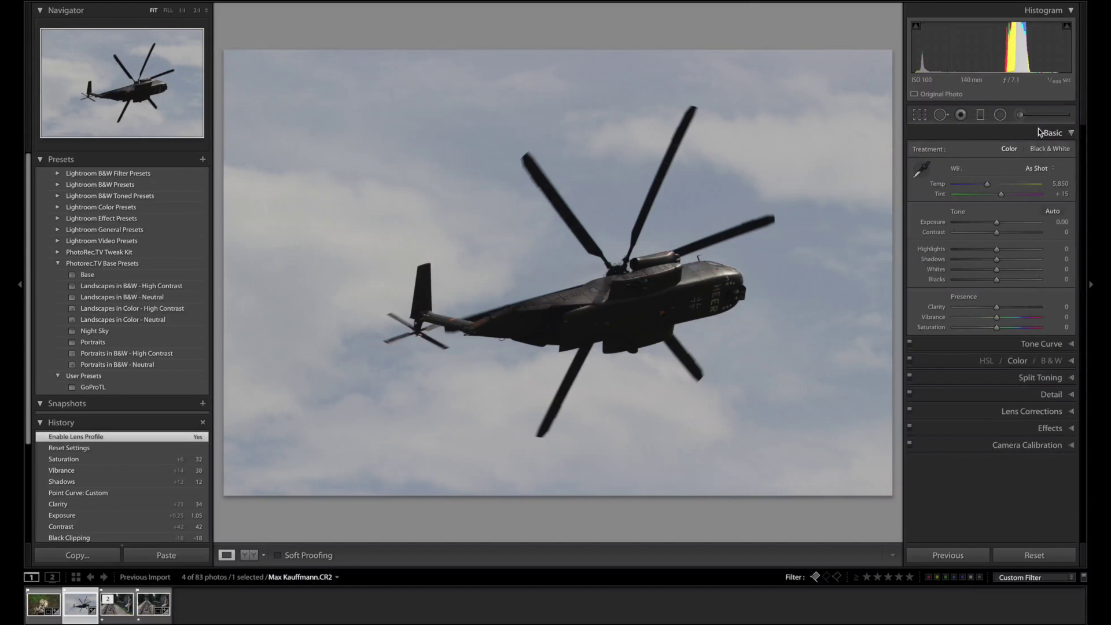
left_click(1018, 395)
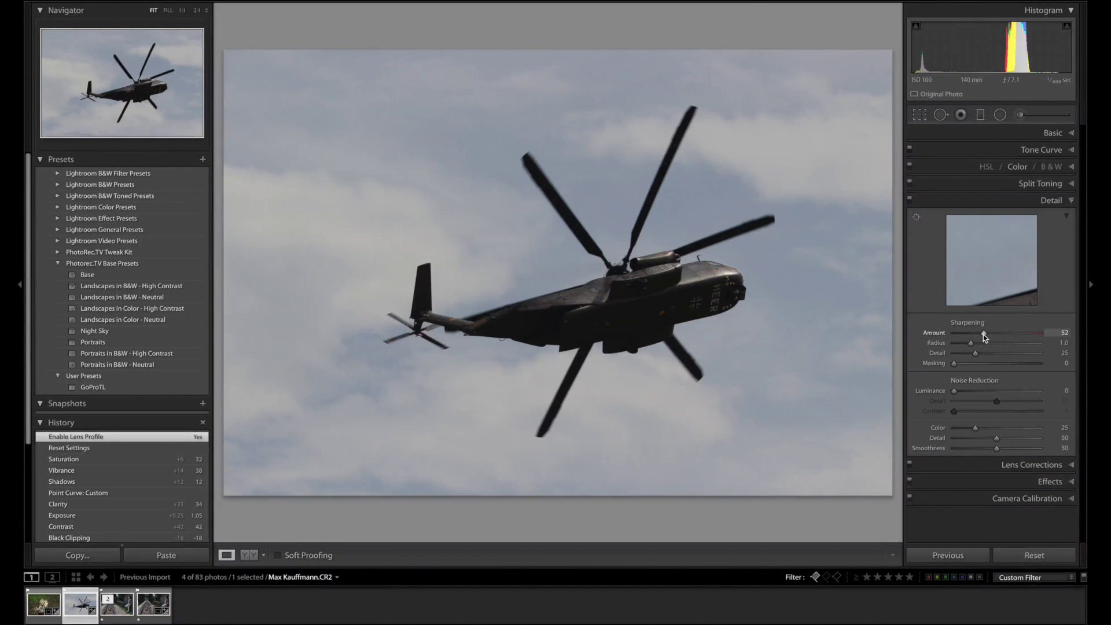
left_click_drag(981, 335, 982, 334)
Set Clarity to +26, Blacks to -20 and Vibrance to +37.
left_click(1051, 133)
left_click(1007, 307)
left_click_drag(1007, 312, 1009, 310)
left_click(987, 280)
left_click(1014, 317)
left_click_drag(1013, 320, 997, 327)
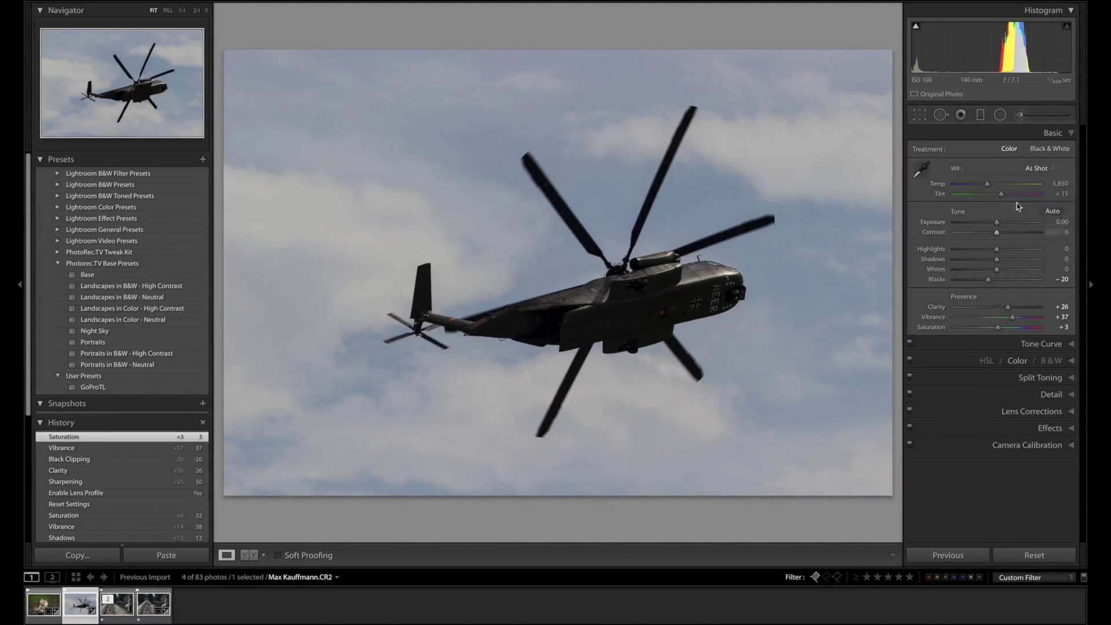
Set Temp to 5,850, Exposure to +0.30 and Contrast to +24.
left_click_drag(986, 184, 985, 186)
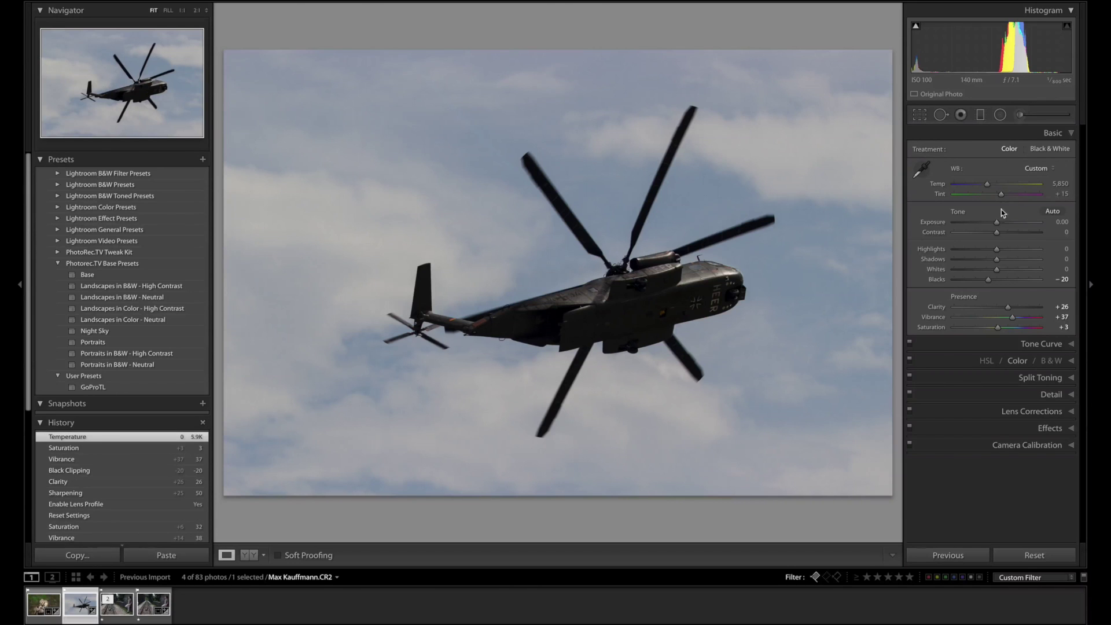
left_click_drag(1000, 235, 1002, 233)
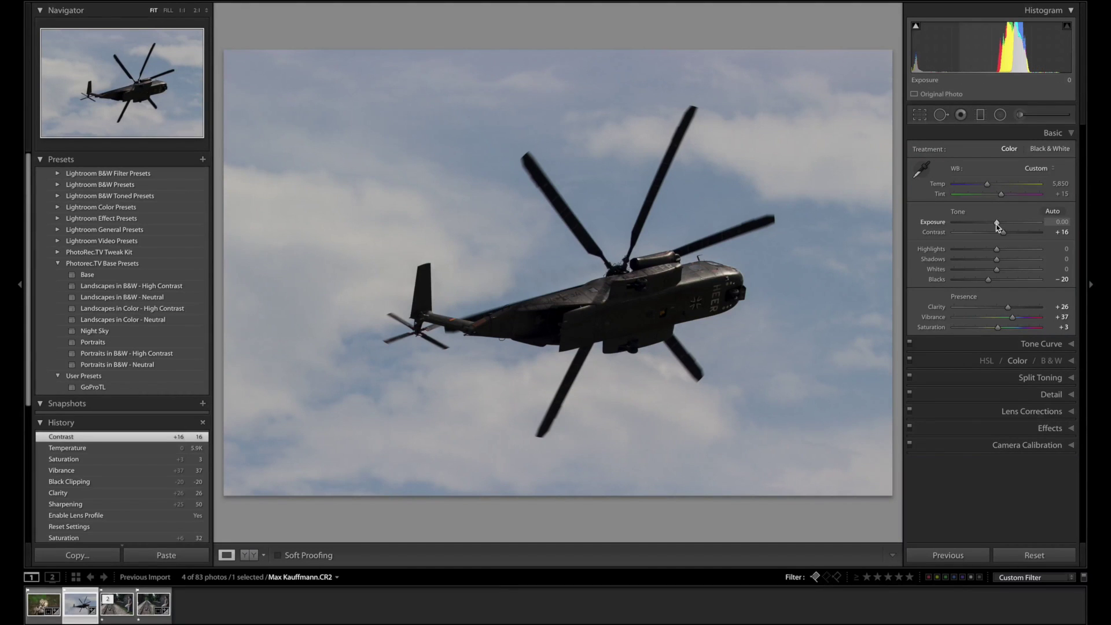
mouse_move(996, 227)
left_mouse_down()
mouse_move(1012, 261)
mouse_move(994, 250)
mouse_move(1005, 234)
left_mouse_up()
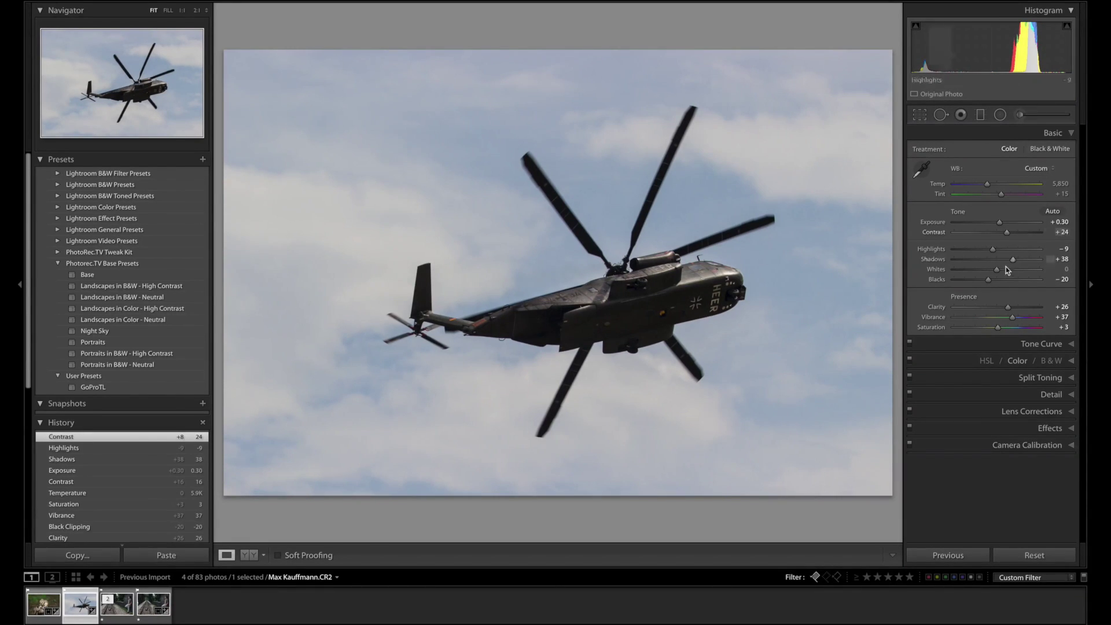
left_click_drag(1008, 307, 1012, 310)
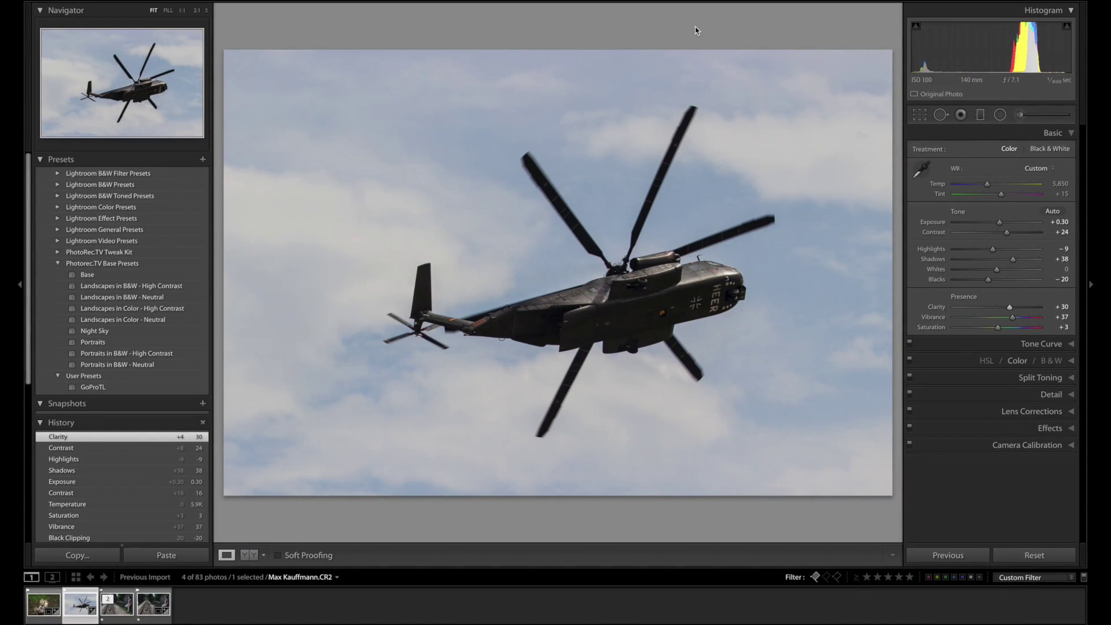
key("backslash")
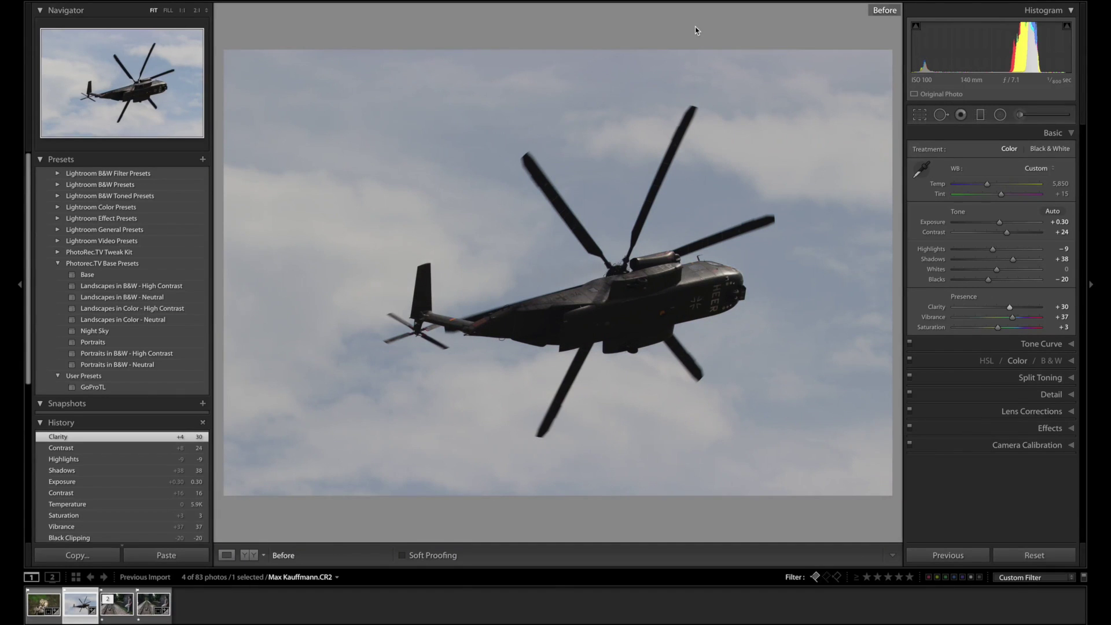
key("backslash")
key("backslash")
key("backslash")
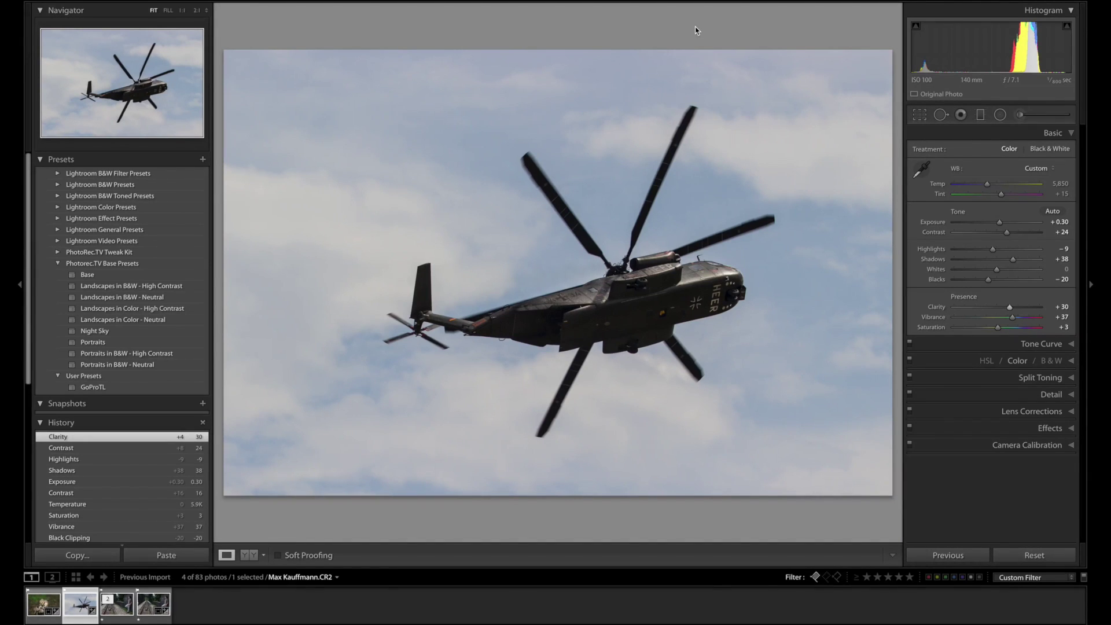
key("backslash")
key("backslash")
key("backslash")
key("backslash")
key("backslash")
key("backslash")
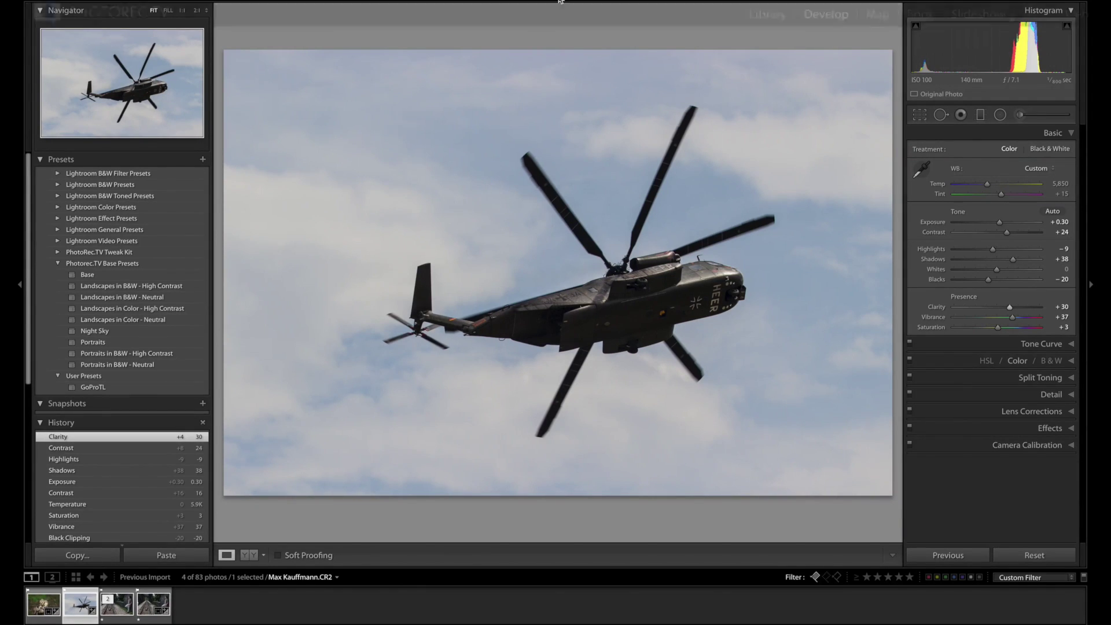
mouse_move(578, 3)
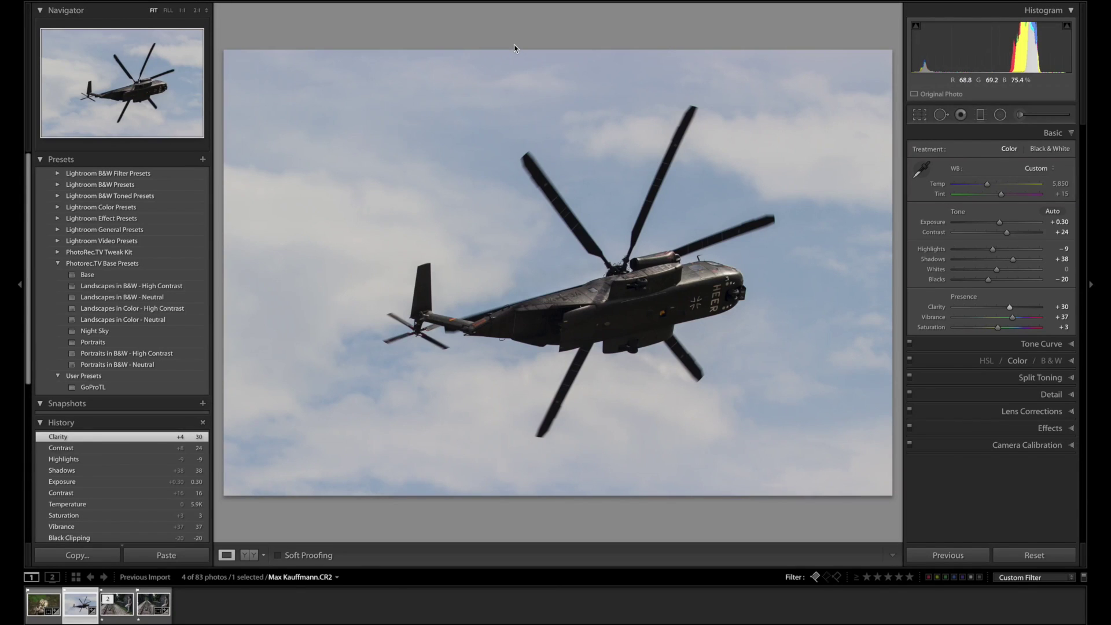